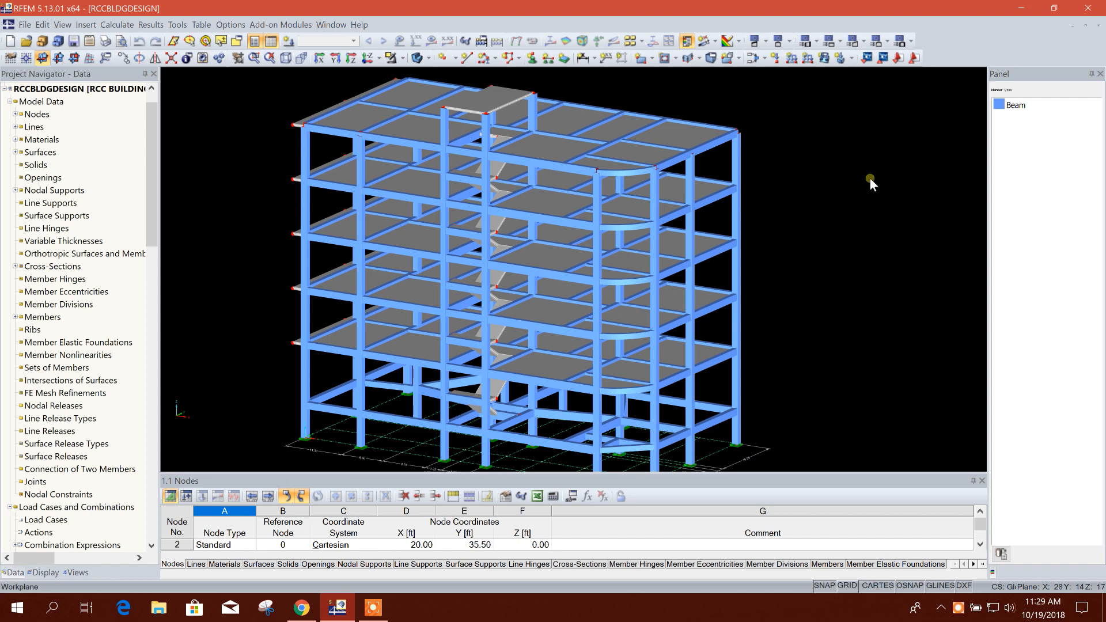
Step: Open the load case definitions and describe load case 1 as FF
middle_click_drag(866, 183, 801, 213, "ctrl")
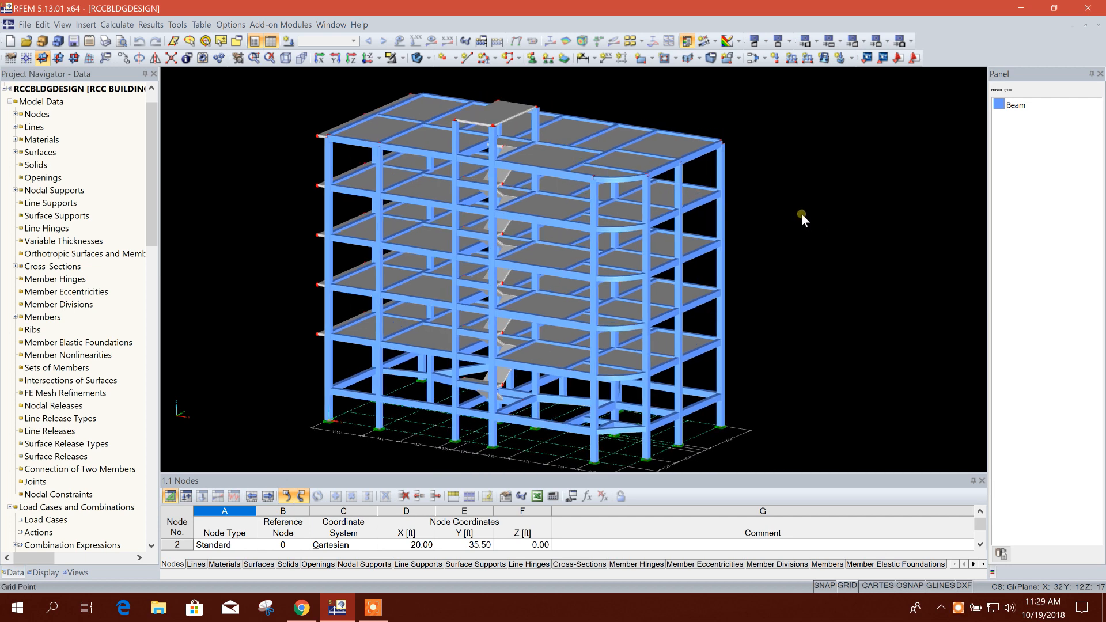
left_click(289, 42)
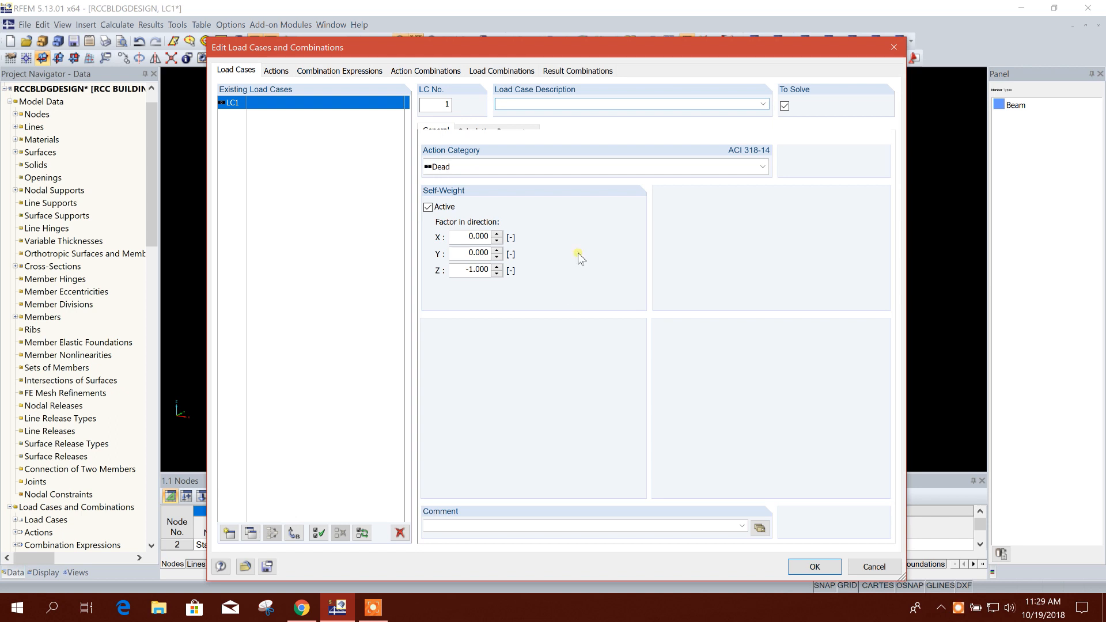
left_click(534, 104)
type("FL")
key("BackSpace")
key("BackSpace")
key("BackSpace")
type("F")
left_click_drag(567, 49, 563, 49)
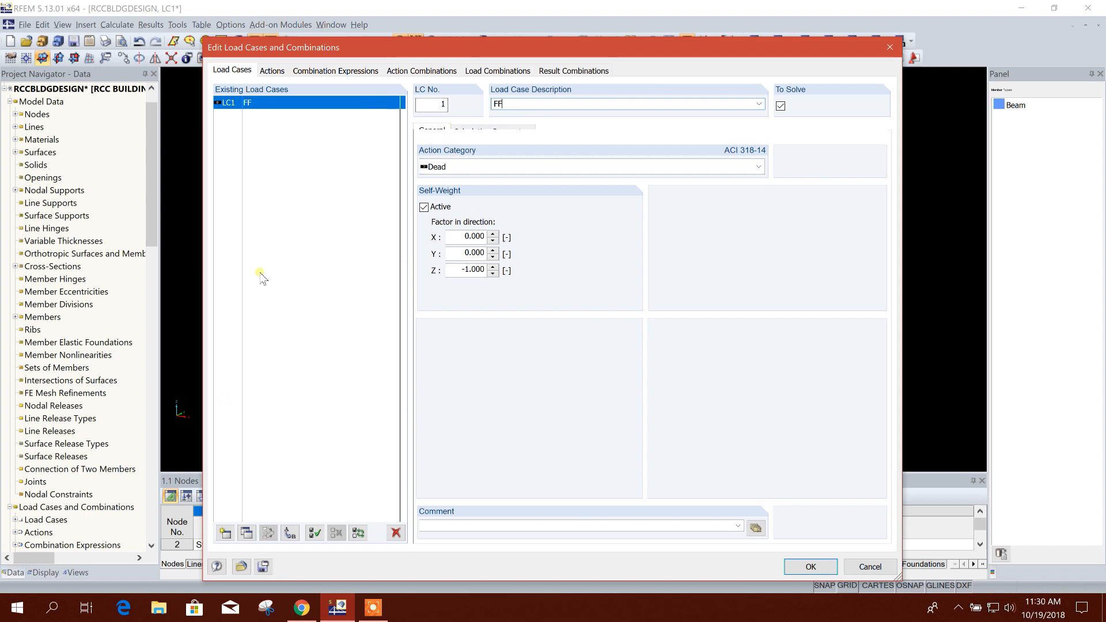
Step: Create load case 2 in the Dead action category, described as PW, with self-weight active
left_click(225, 533)
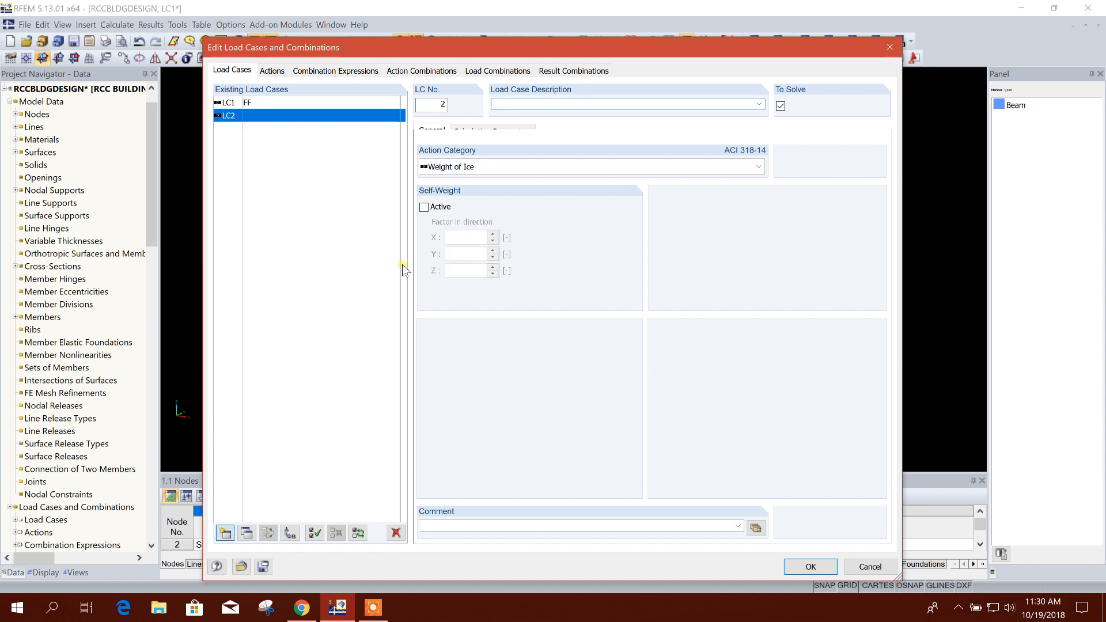
left_click(578, 169)
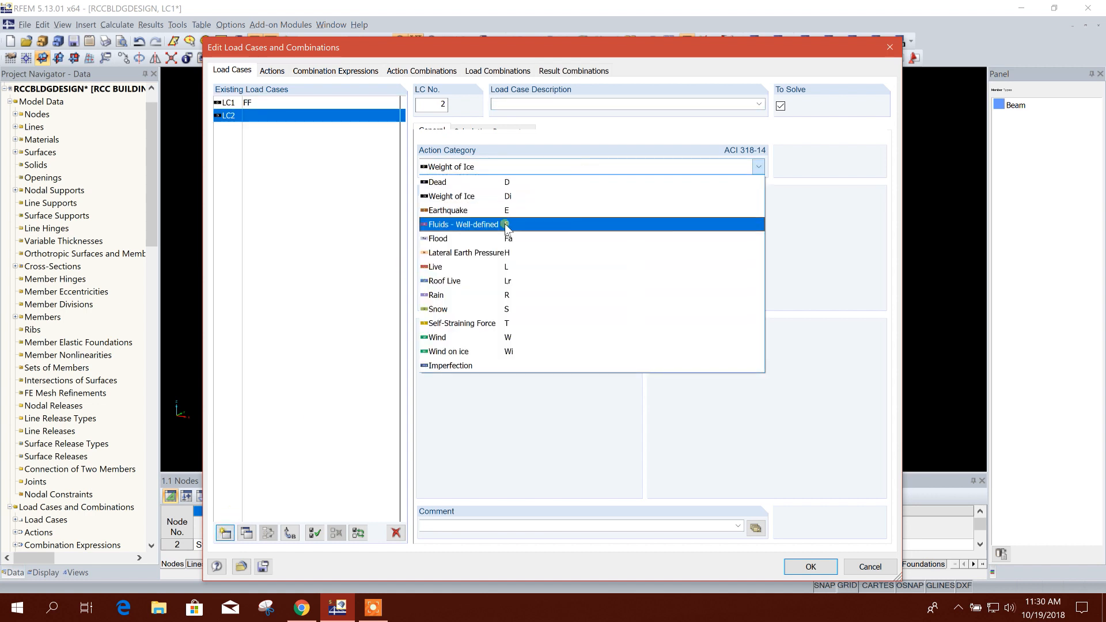
left_click(507, 183)
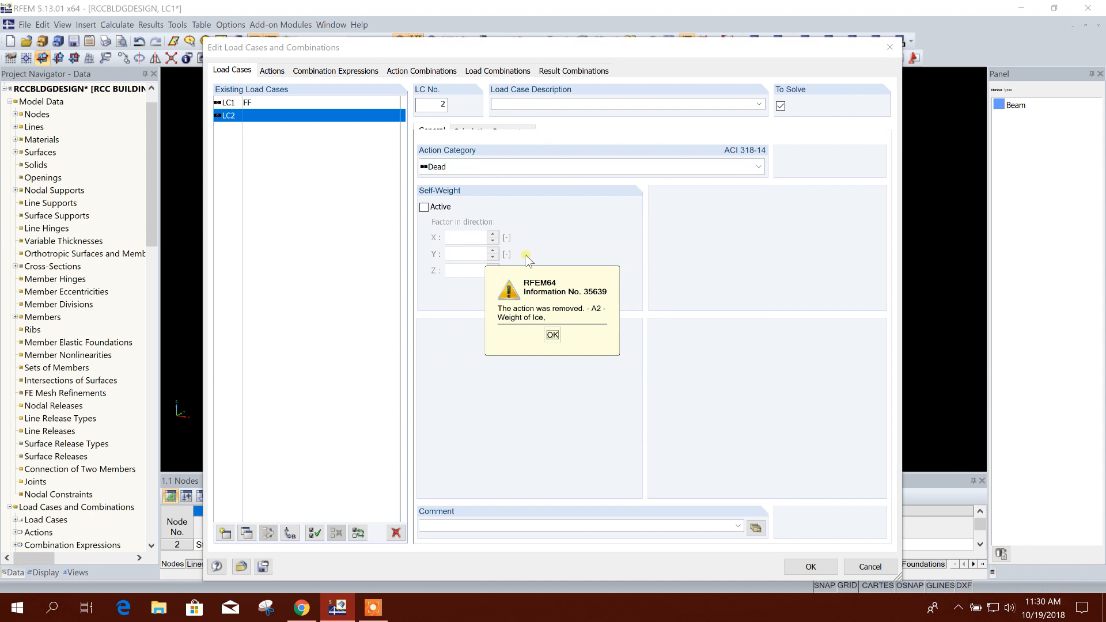
left_click(553, 336)
left_click(543, 104)
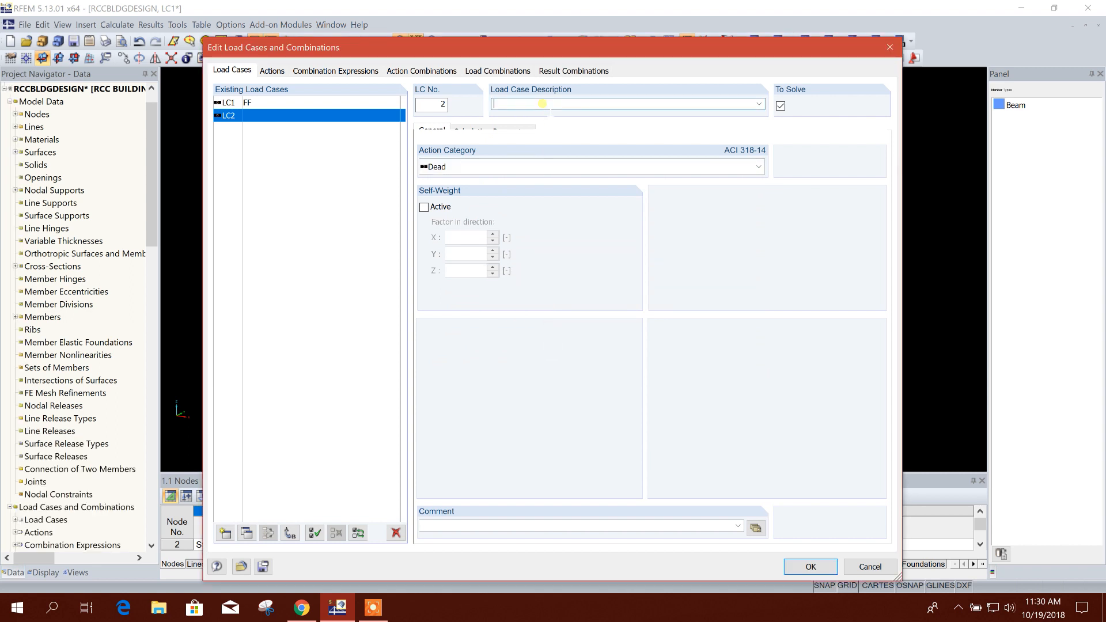
type("PARTITIONW")
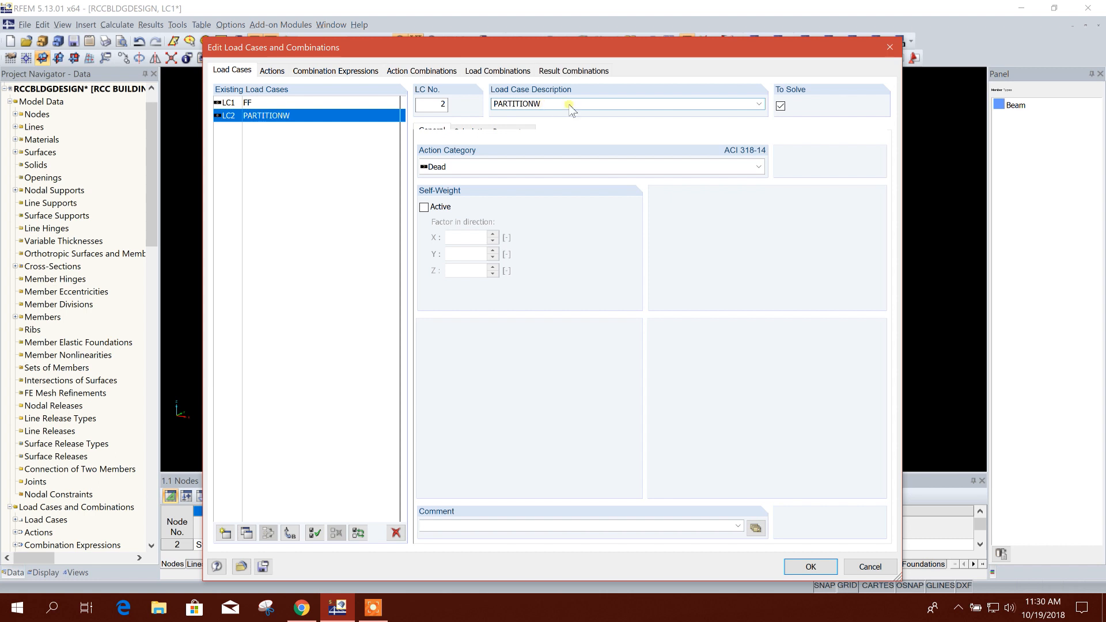
left_click_drag(499, 105, 539, 114)
key("BackSpace")
left_click(424, 207)
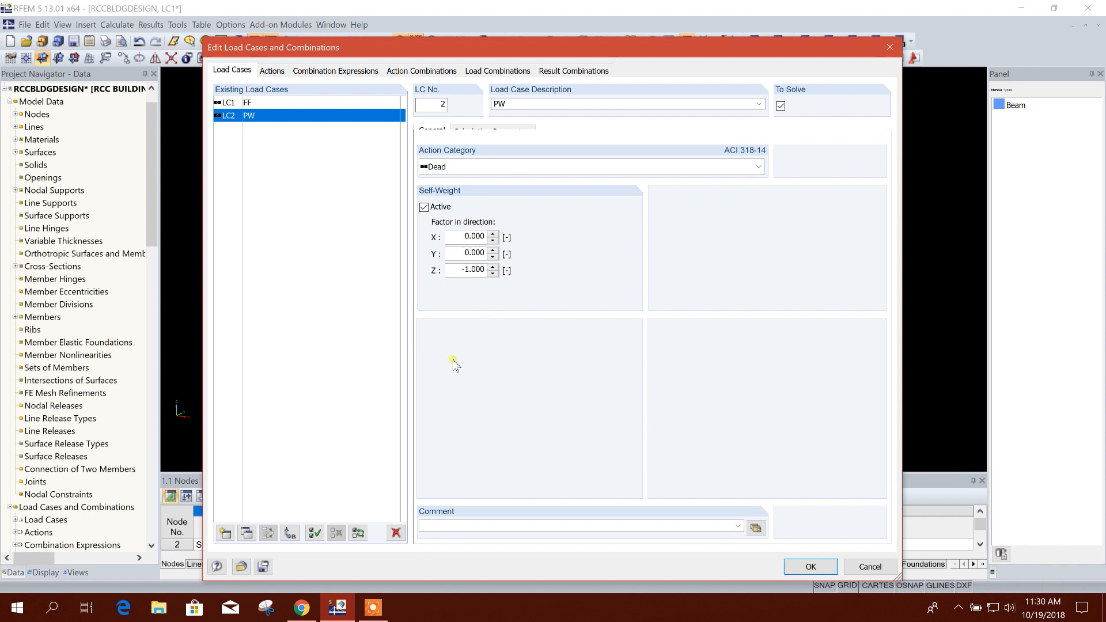
Step: Create load case 3 in the Live action category with the description FLOORLIVE
left_click(226, 533)
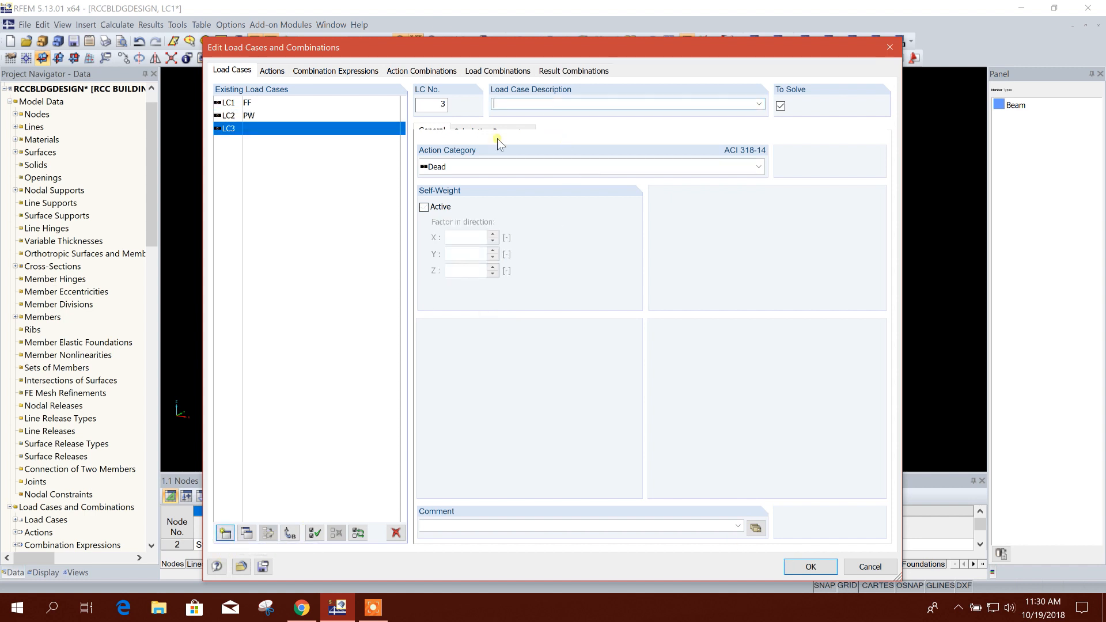
left_click(531, 167)
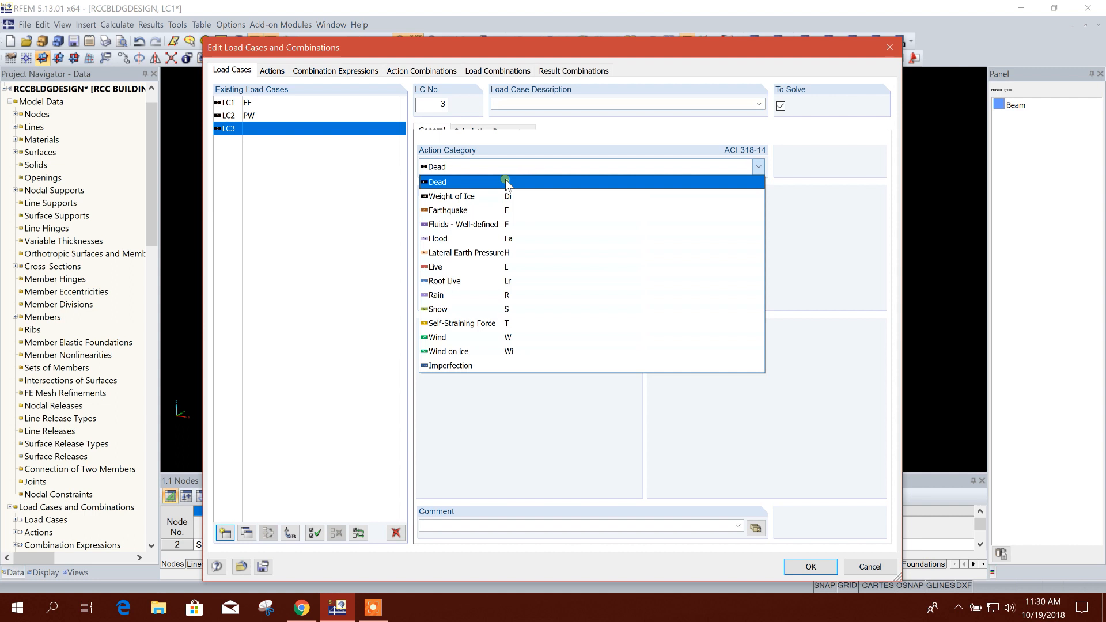
left_click(464, 266)
left_click(525, 102)
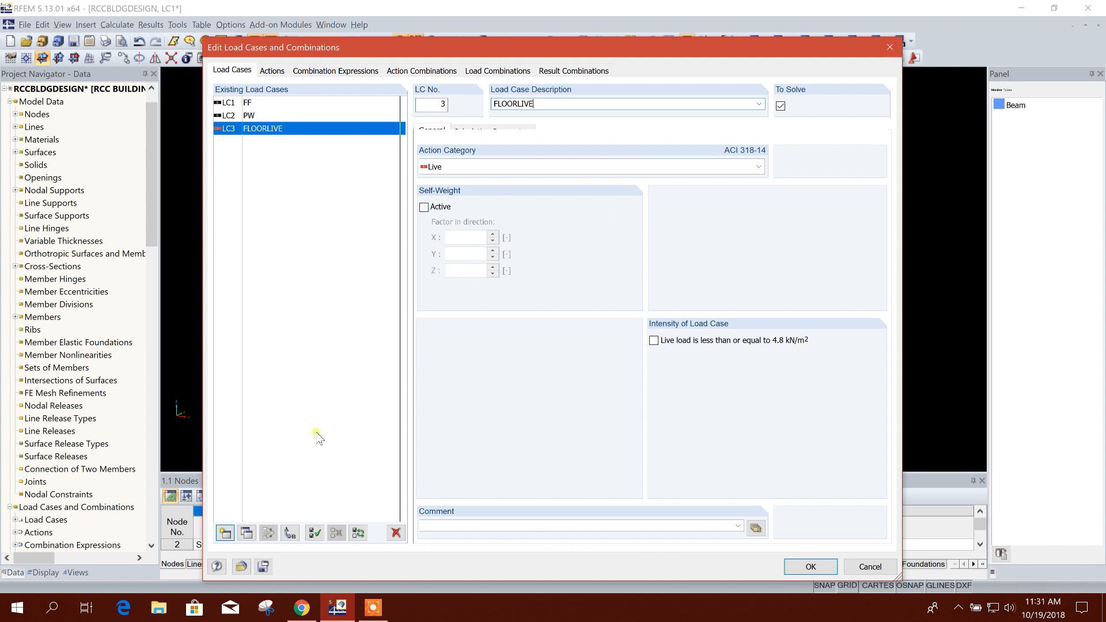
Step: Create load case 4 described as STAIRLIVE, keeping the Live action category
left_click(237, 534)
left_click(517, 102)
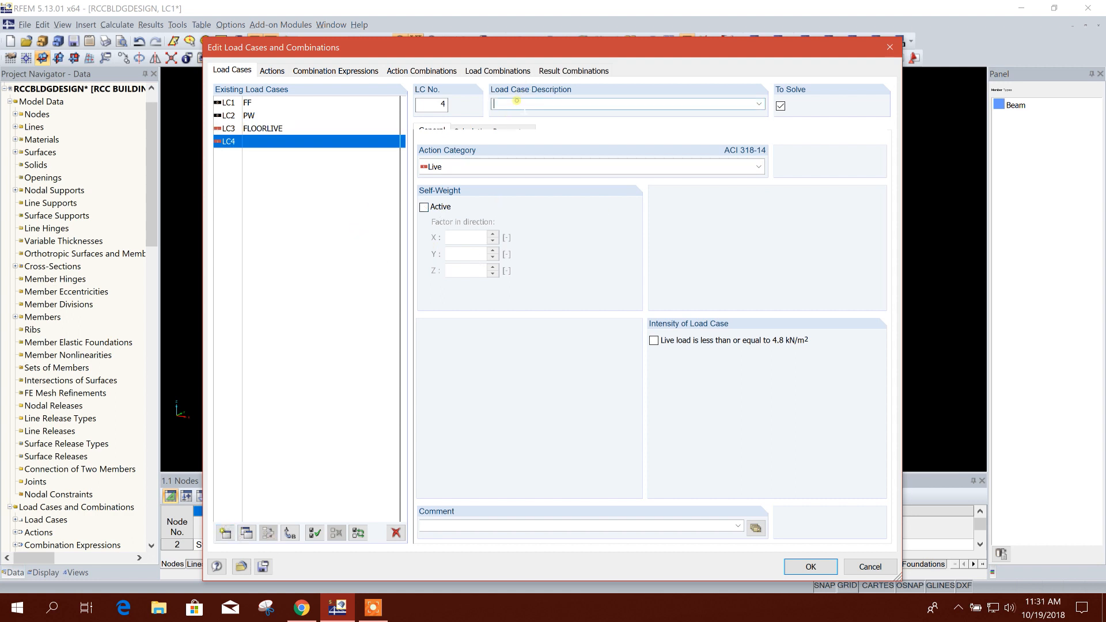
type("STAIRLIVE")
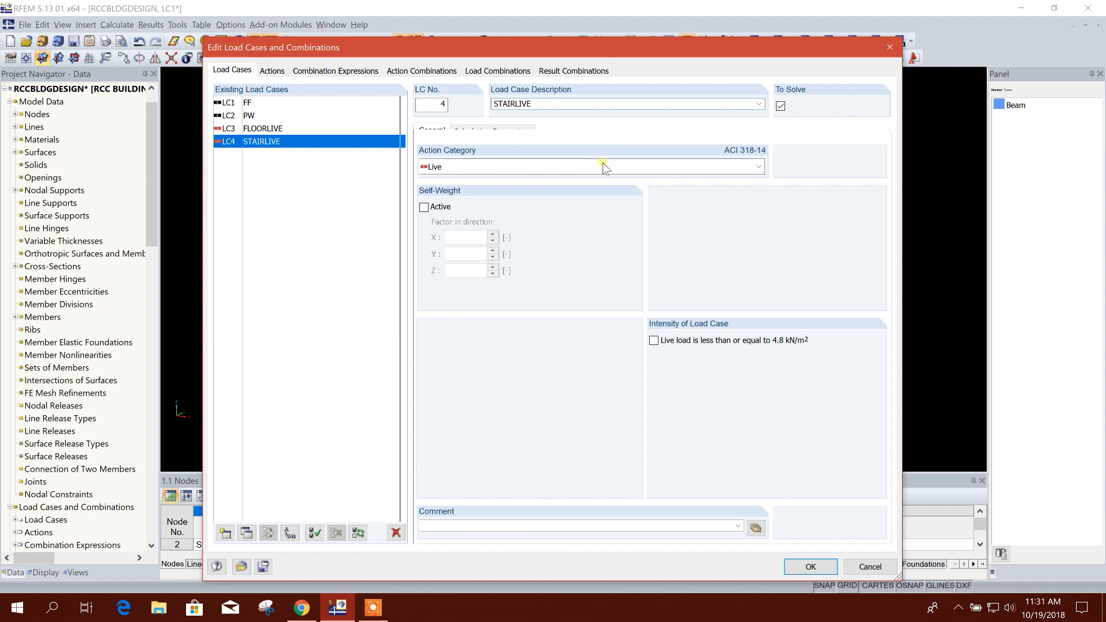
left_click(476, 168)
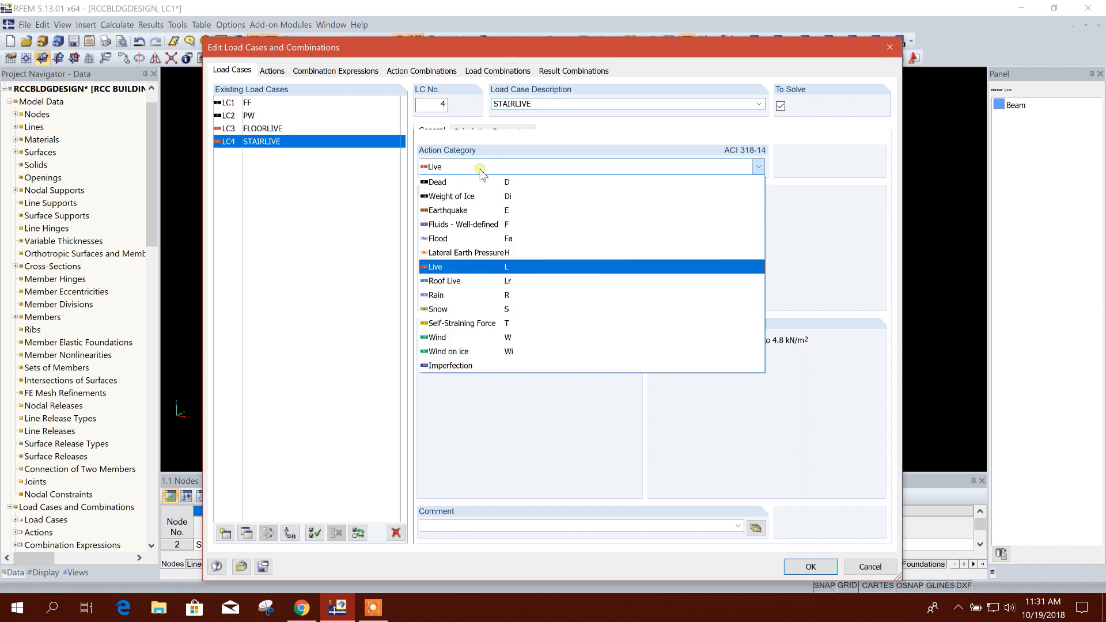
left_click(482, 168)
Step: Create load case 5 described as ROOFLIVE in the Roof Live action category
left_click(226, 534)
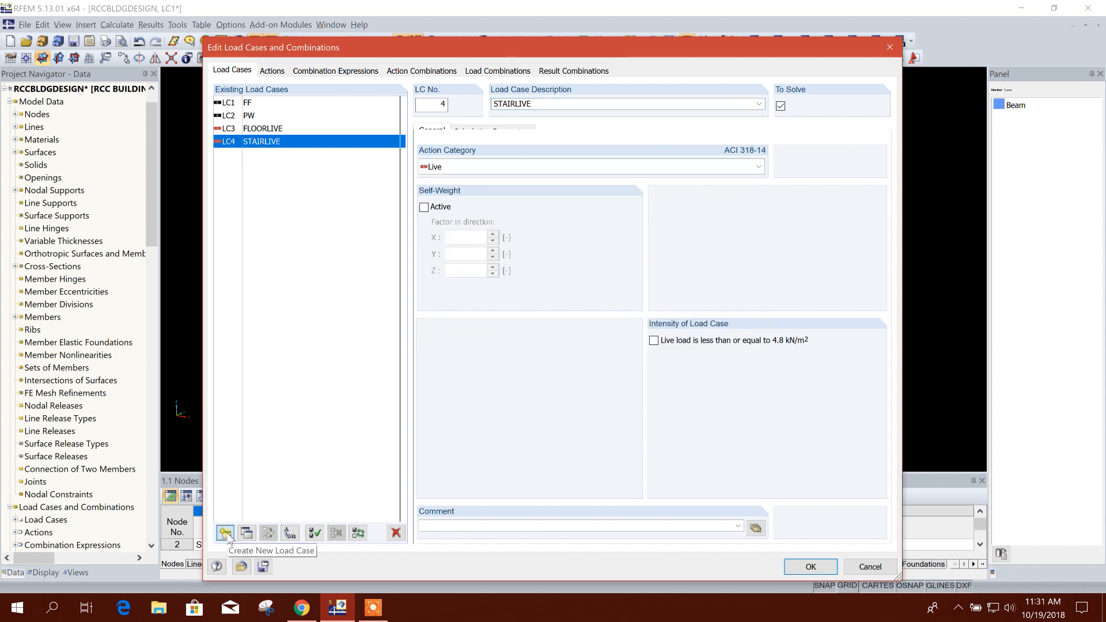
left_click(511, 105)
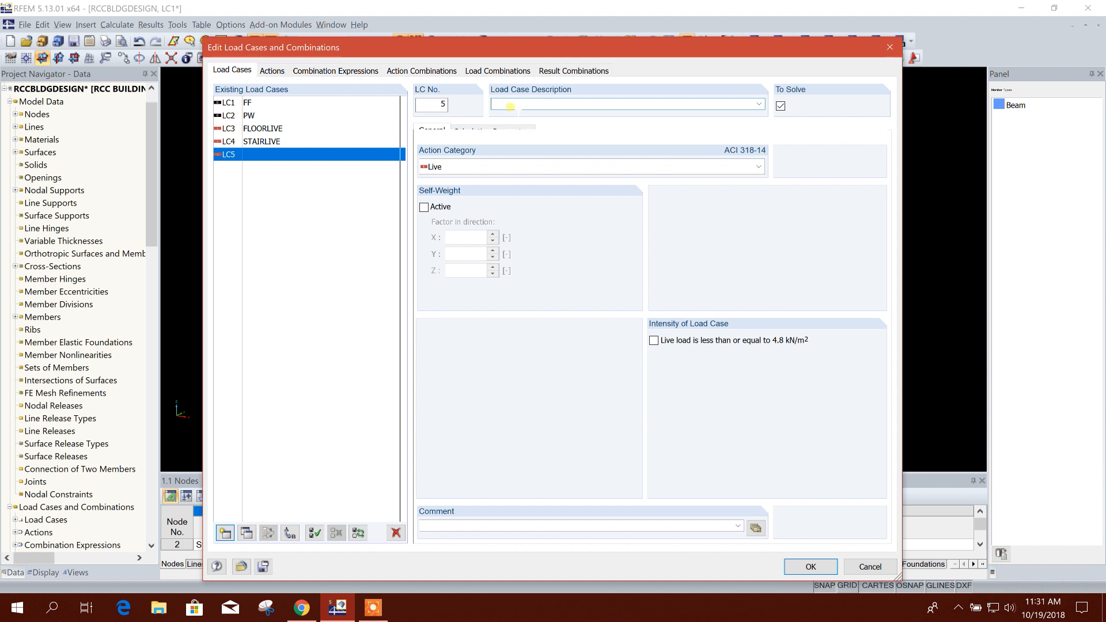
type("ROOFLIVE")
left_click(507, 166)
left_click(481, 282)
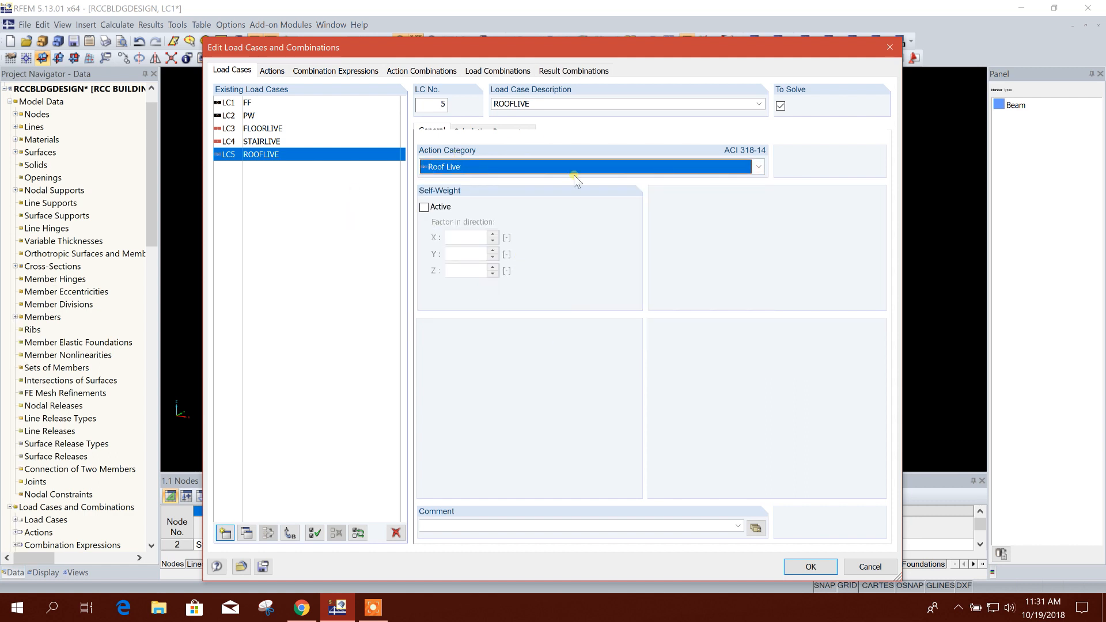
double_click(559, 103)
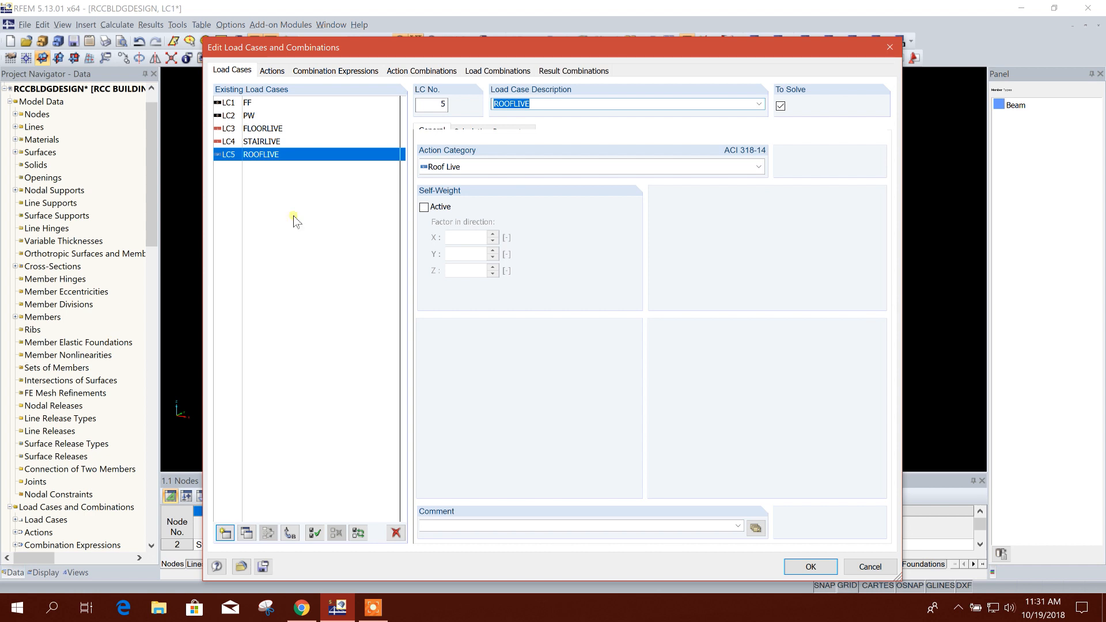
Step: Create load case 6 described as Wx+ in the Wind action category
left_click(225, 533)
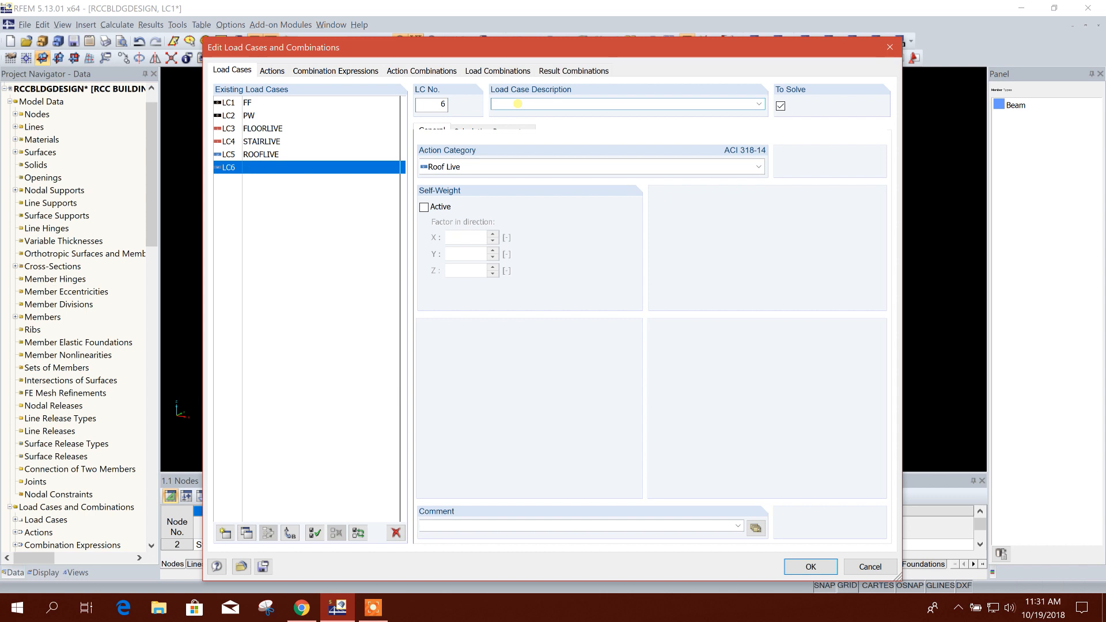
type("Wx+")
left_click(525, 168)
left_click(444, 338)
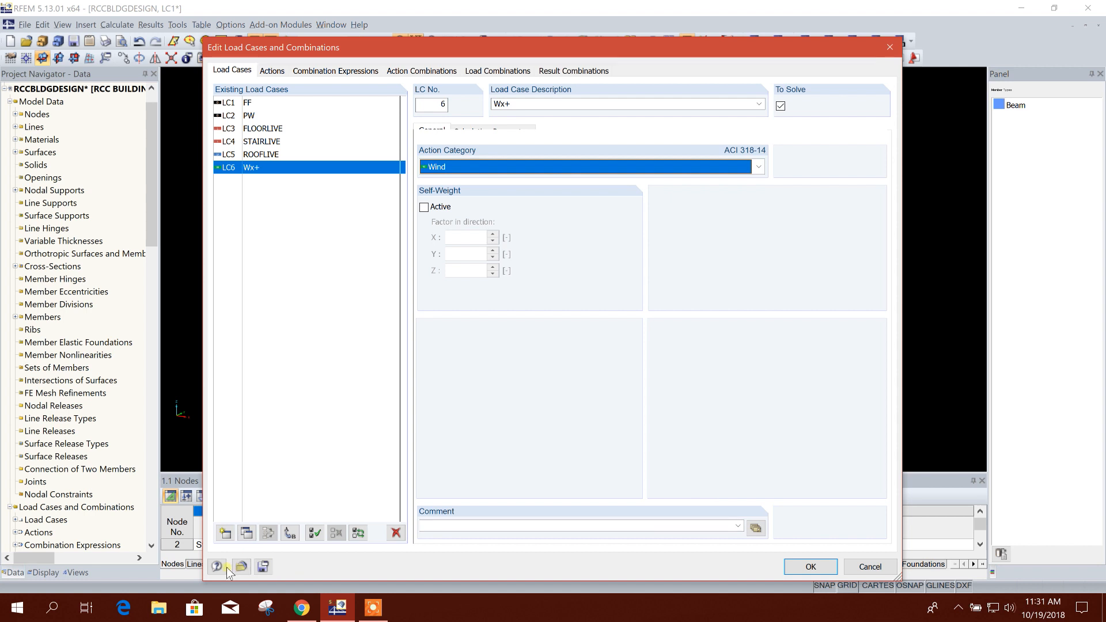
Step: Add wind load cases 7 and 8 with the descriptions Wy+ and Wx-
left_click(225, 533)
left_click(517, 107)
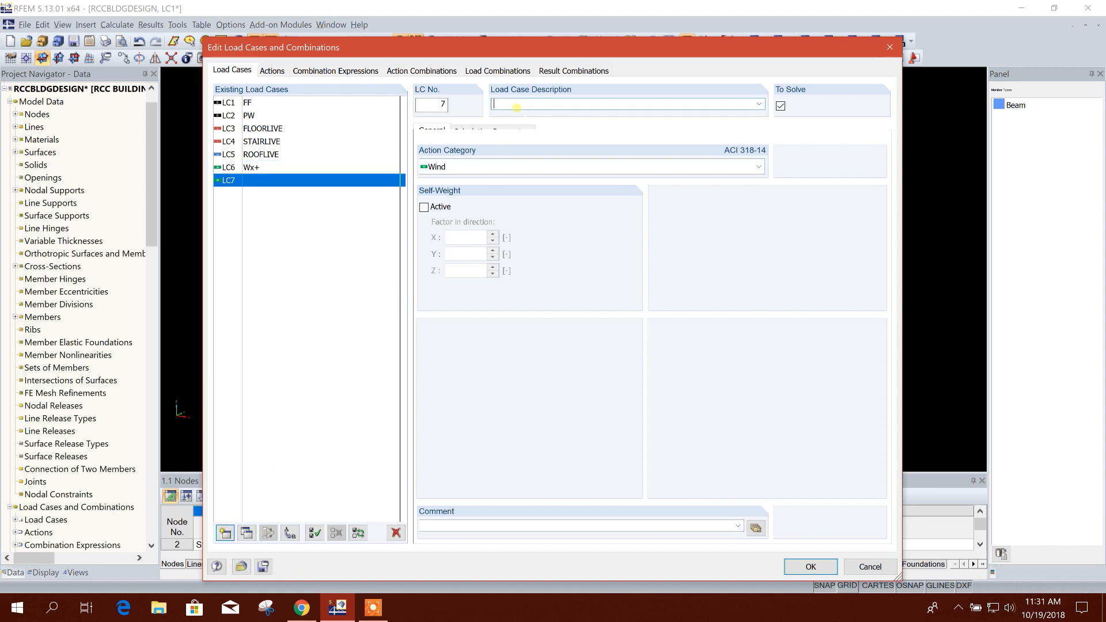
type("Wx-")
left_click(225, 533)
type("W")
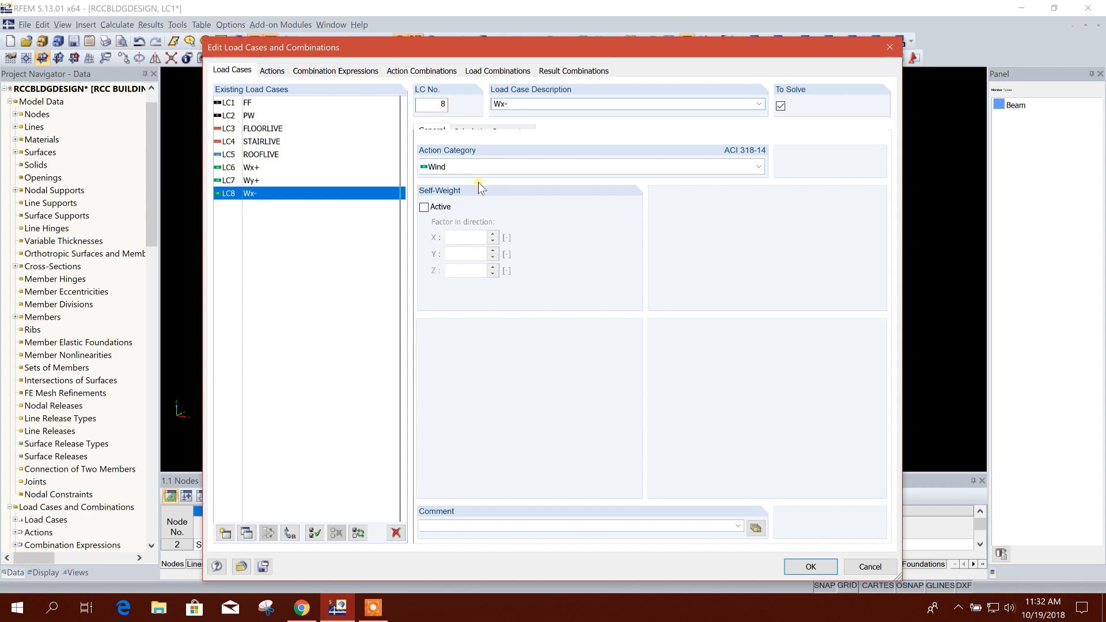
Step: Add wind load case 9 described as Wy- and accept the load case definitions
left_click(225, 532)
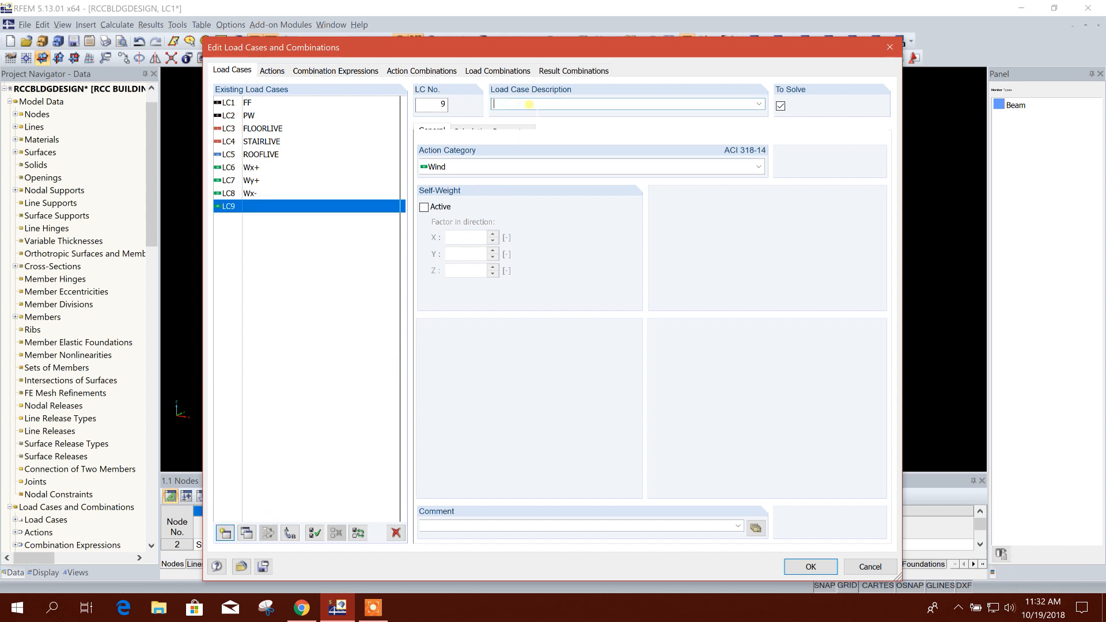
type("Wy-")
left_click(801, 568)
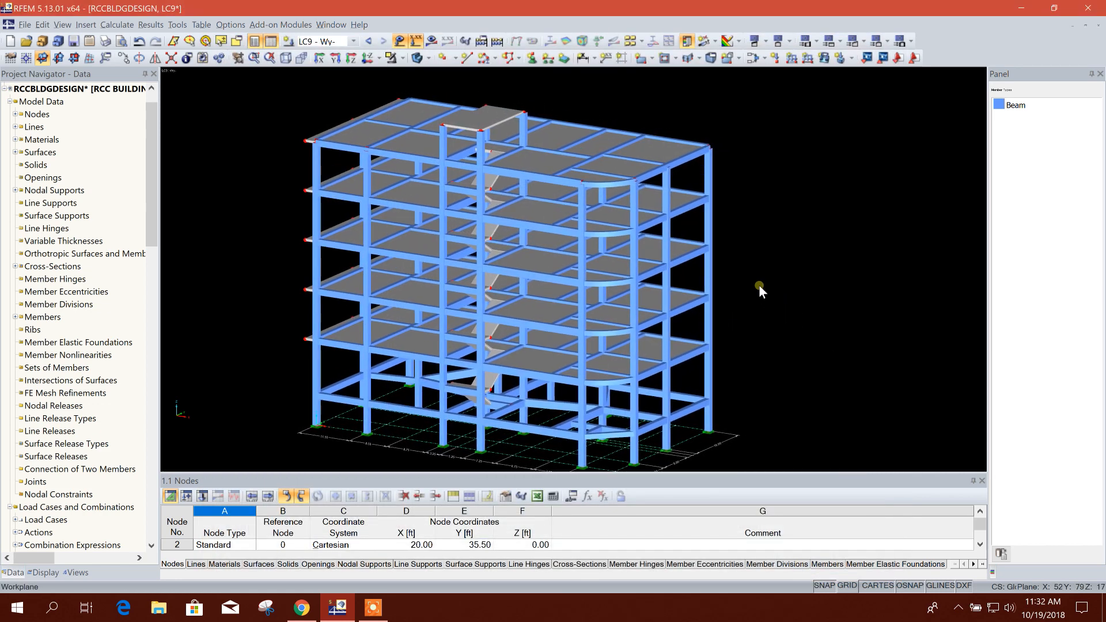
Step: Make load case LC1 - FF the active load case
left_click(370, 42)
left_click(370, 42)
left_click(370, 41)
left_click(370, 42)
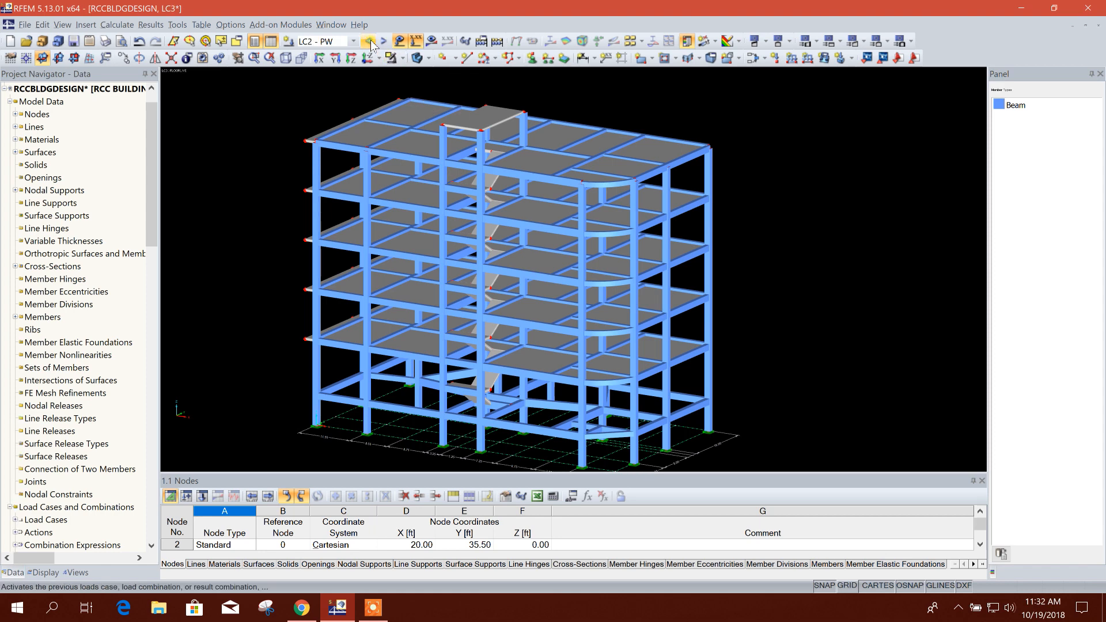
left_click(369, 42)
Step: Select all the main roof slab surfaces and set their constant thickness to 5.50 in
middle_click_drag(810, 232, 817, 281)
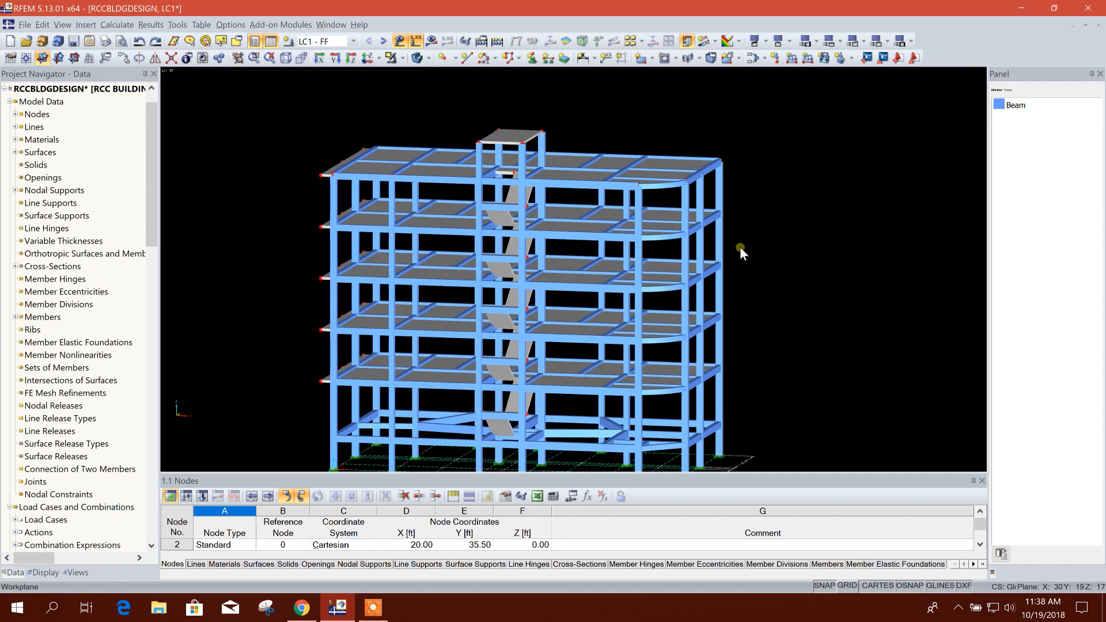
middle_click_drag(808, 264, 891, 287, "ctrl")
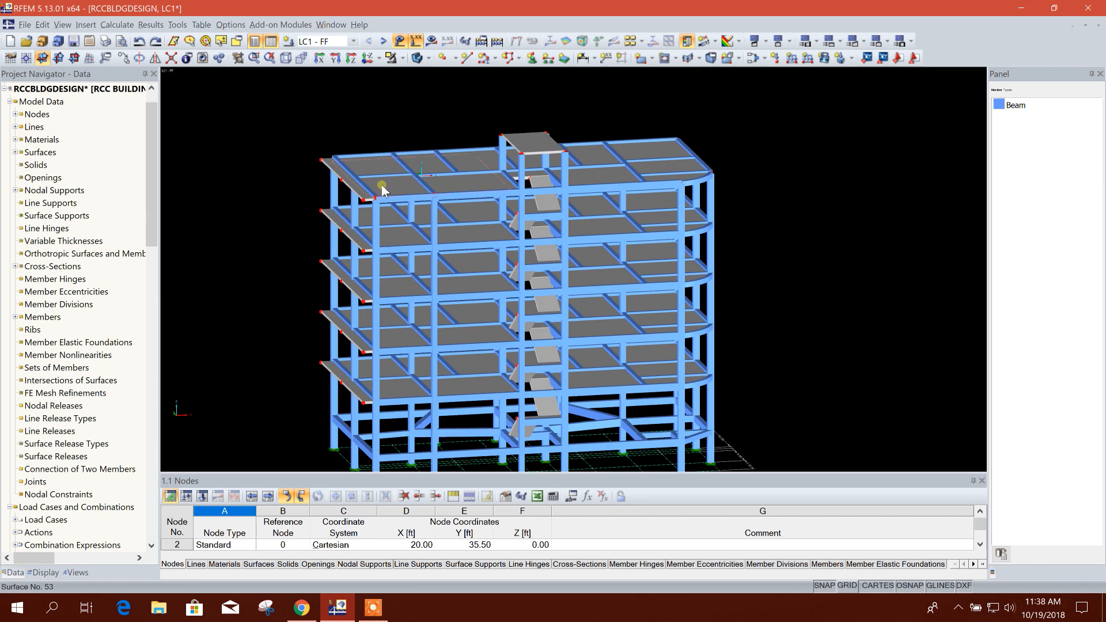
scroll(515, 176, "up", 1)
scroll(514, 176, "up", 1)
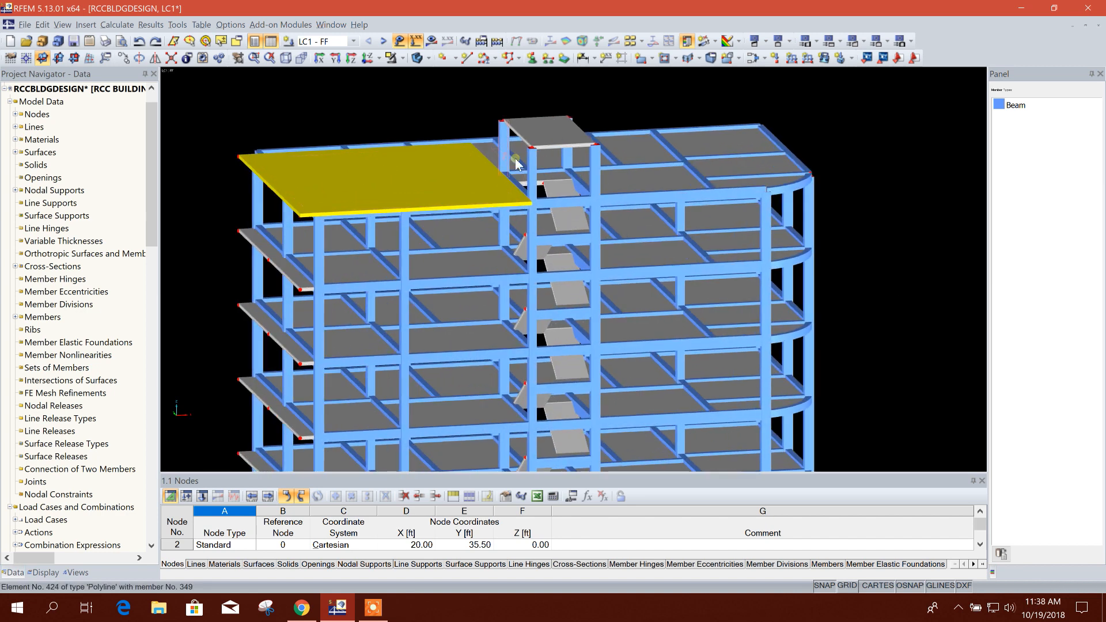
scroll(518, 167, "up", 1)
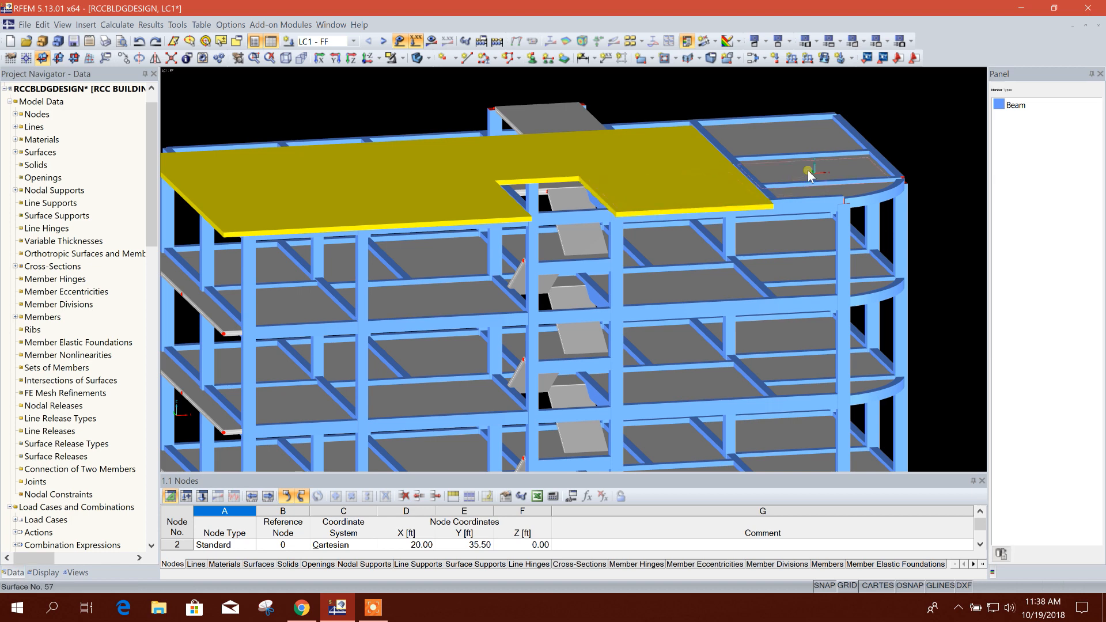
middle_click_drag(789, 151, 1019, 356, "ctrl")
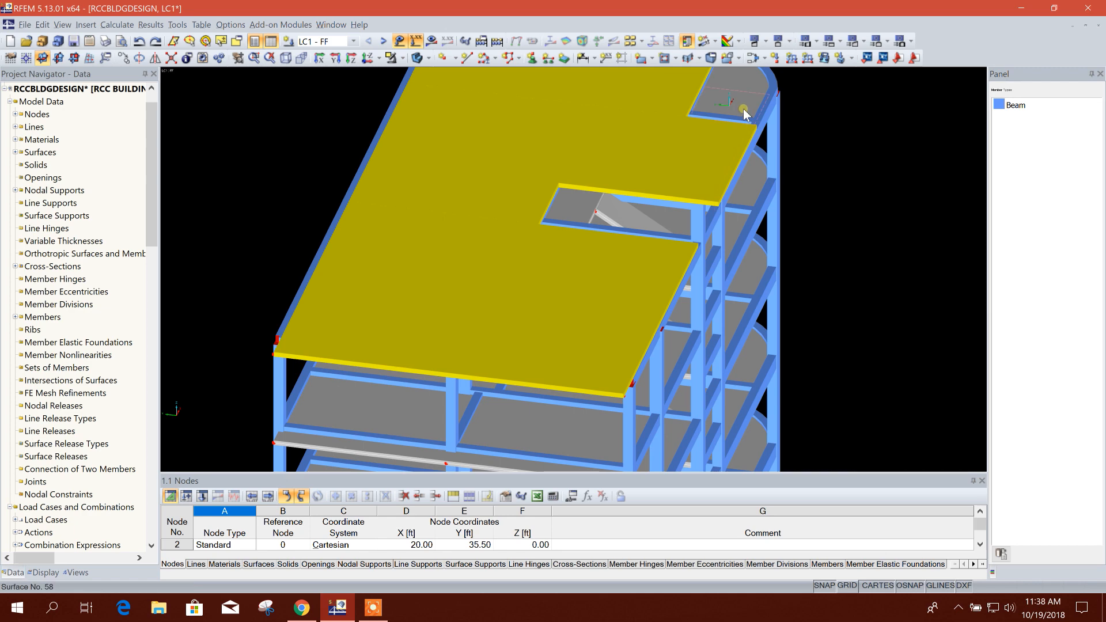
middle_click_drag(848, 129, 819, 248)
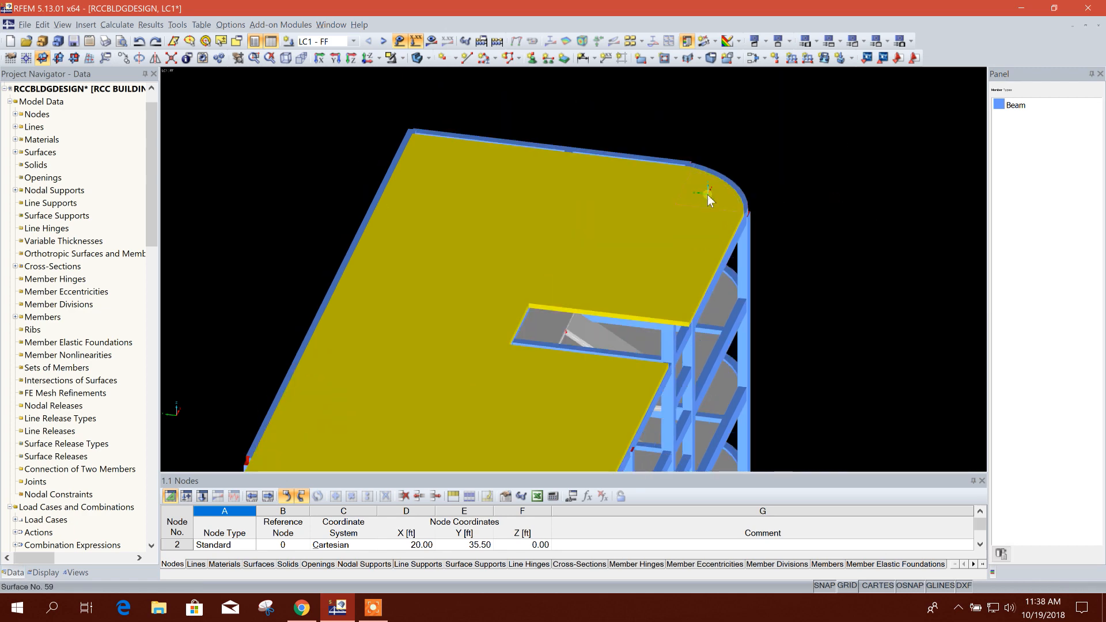
right_click(708, 194)
left_click(770, 204)
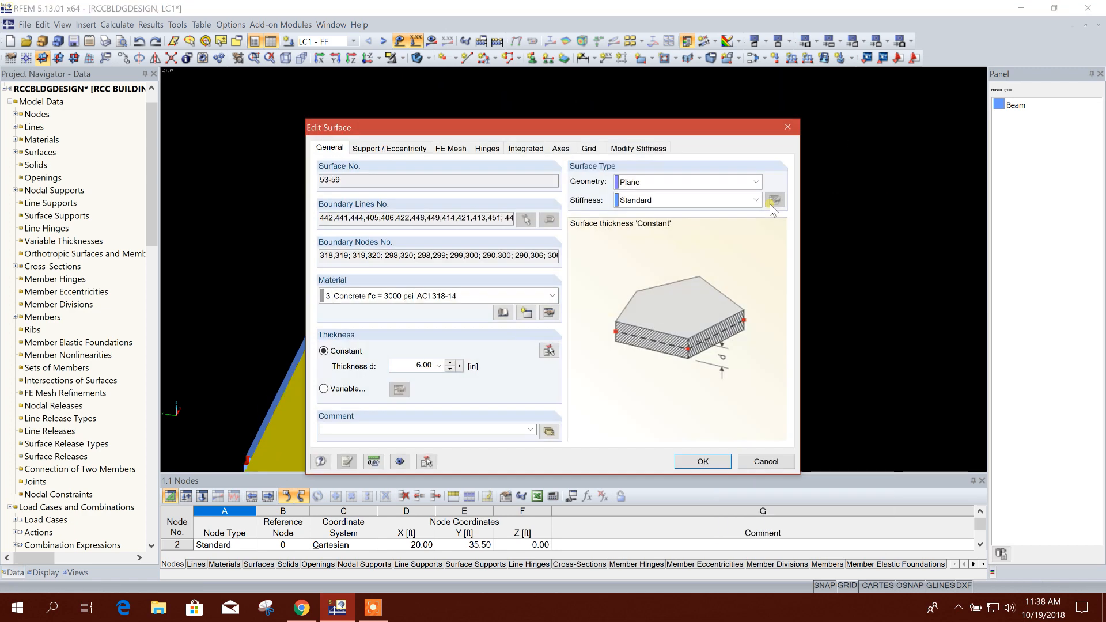
left_click_drag(438, 127, 449, 96)
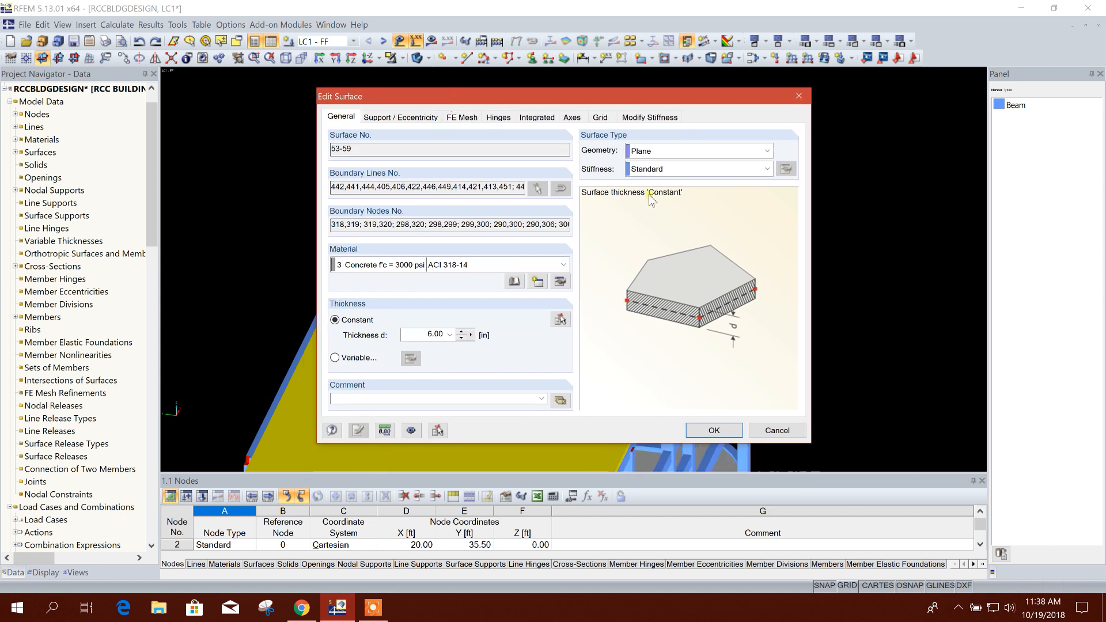
left_click(427, 334)
left_click_drag(432, 336, 427, 336)
type("5")
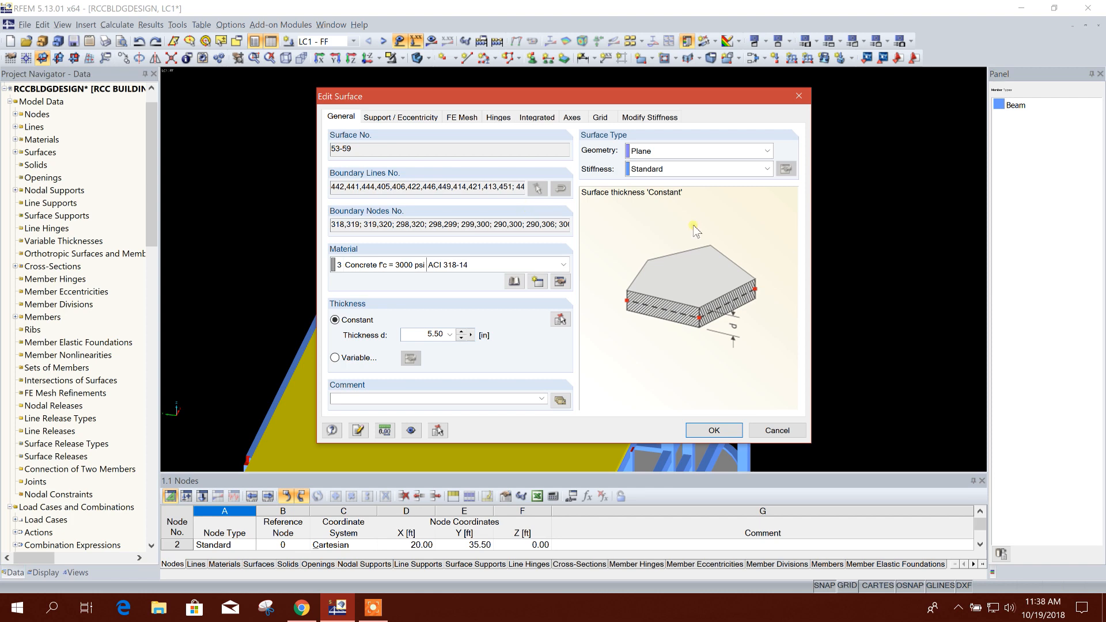
left_click(714, 431)
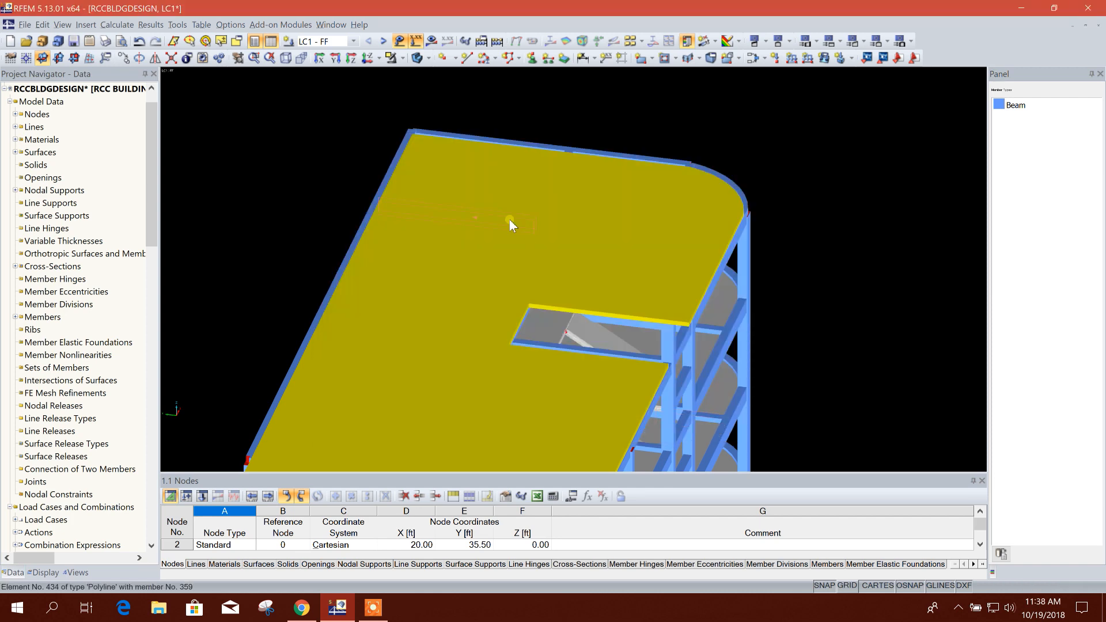
Step: Reduce the constant thickness of the small raised roof slab above the staircase
scroll(507, 173, "down", 3)
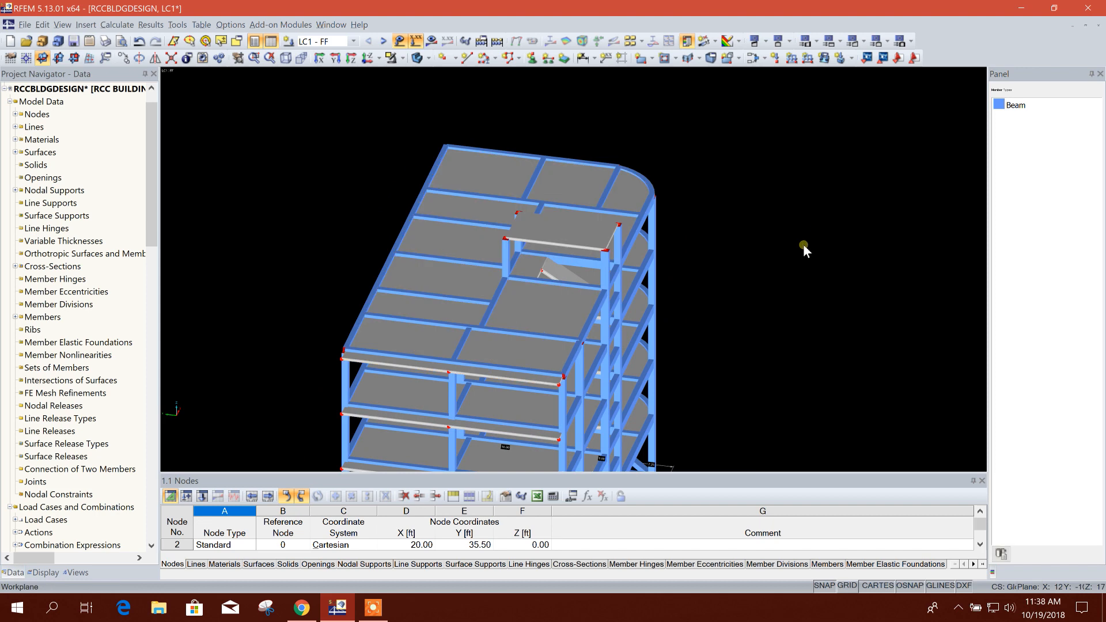
scroll(576, 236, "up", 1)
left_click(576, 238)
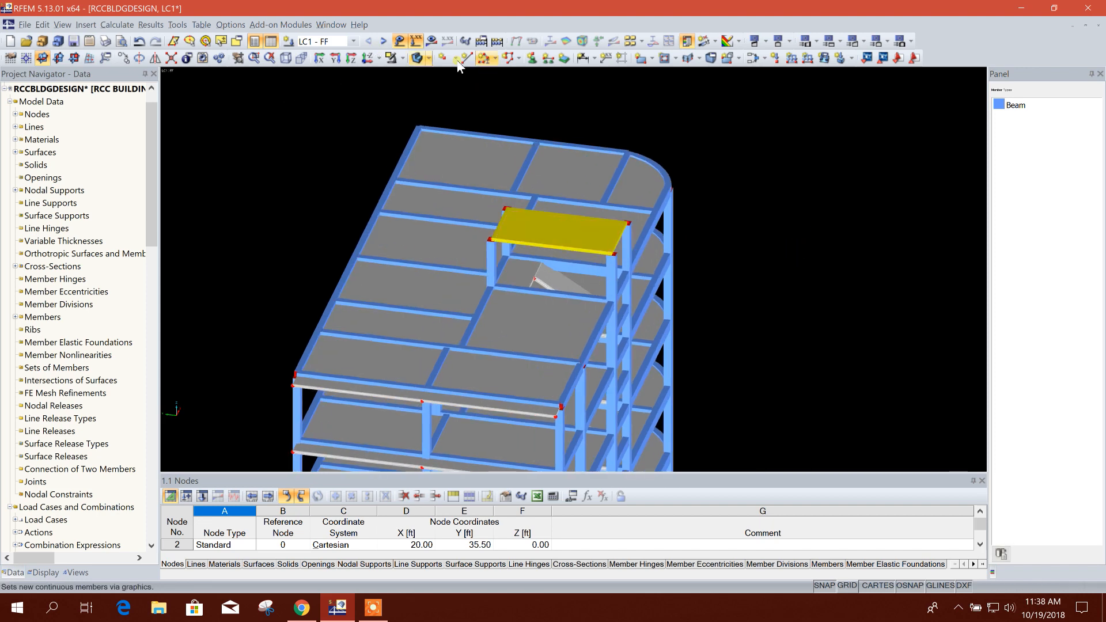
right_click(587, 234)
left_click(631, 243)
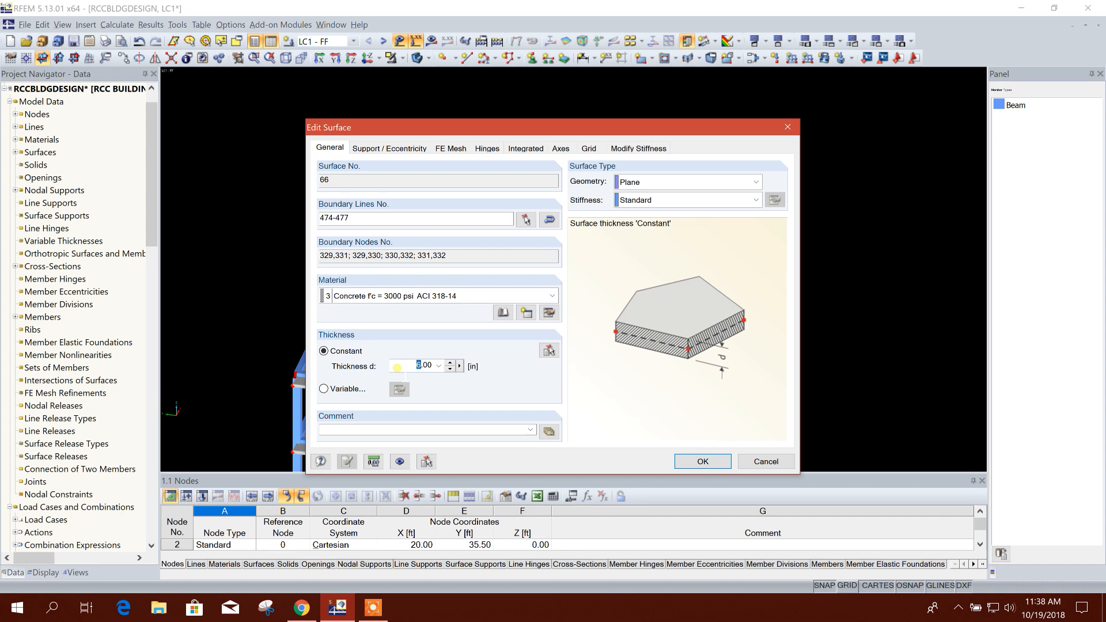
type("5")
left_click(703, 461)
Step: Use Special Selection to select all surfaces with a thickness from 5.00 to 7.50 in
scroll(710, 208, "down", 2)
middle_click_drag(749, 242, 724, 189)
left_click(762, 230)
middle_click_drag(807, 297, 749, 315, "ctrl")
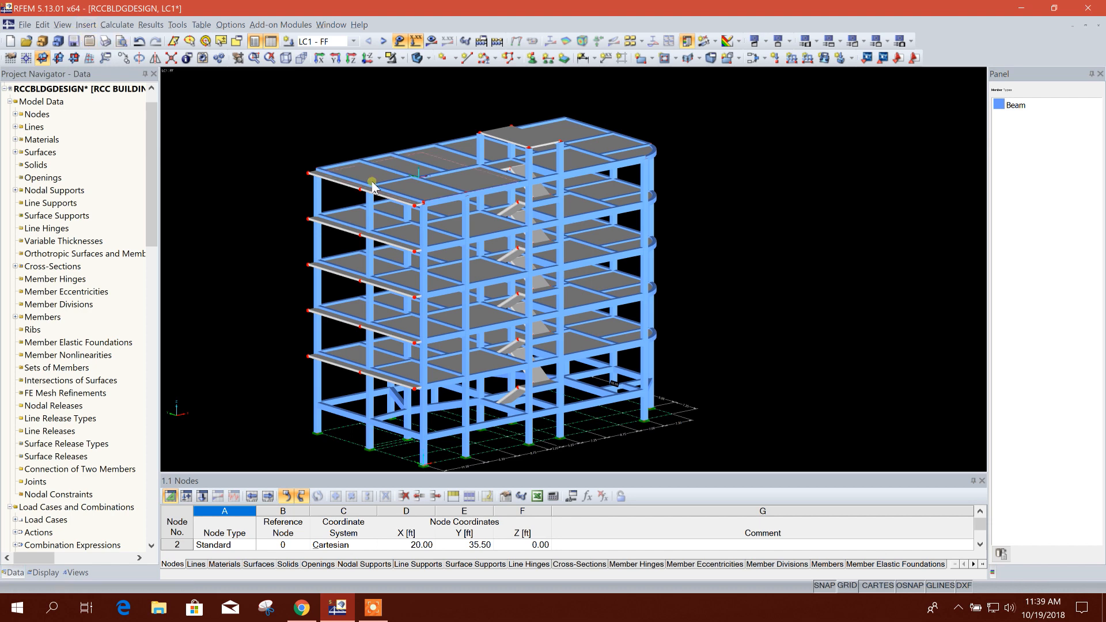
scroll(478, 181, "up", 2)
scroll(543, 214, "down", 1)
middle_click_drag(762, 230, 742, 225)
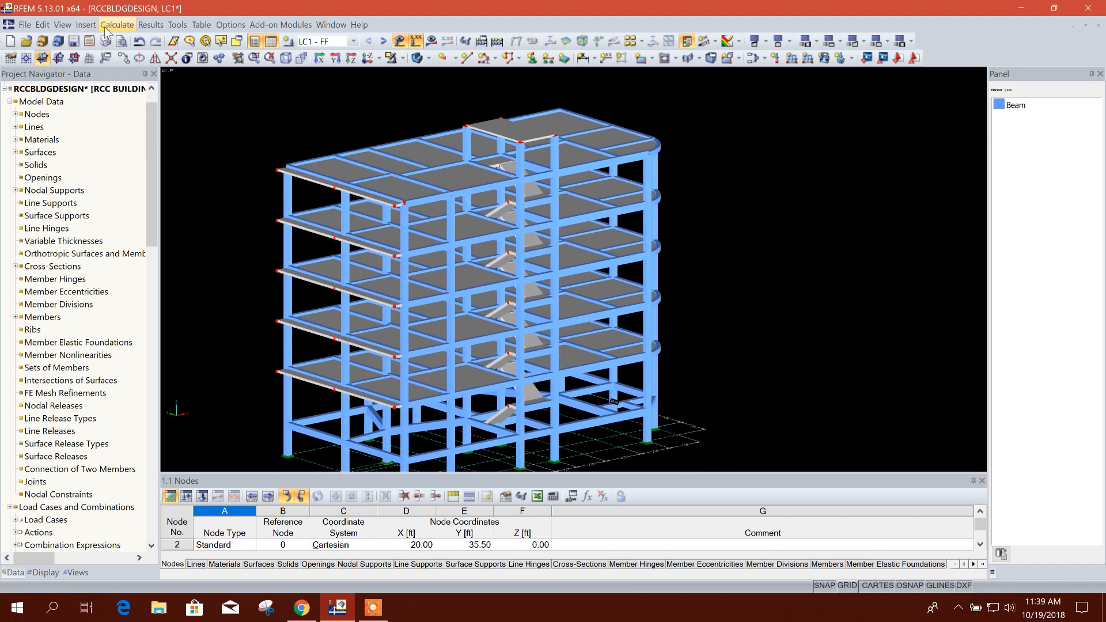
left_click(43, 25)
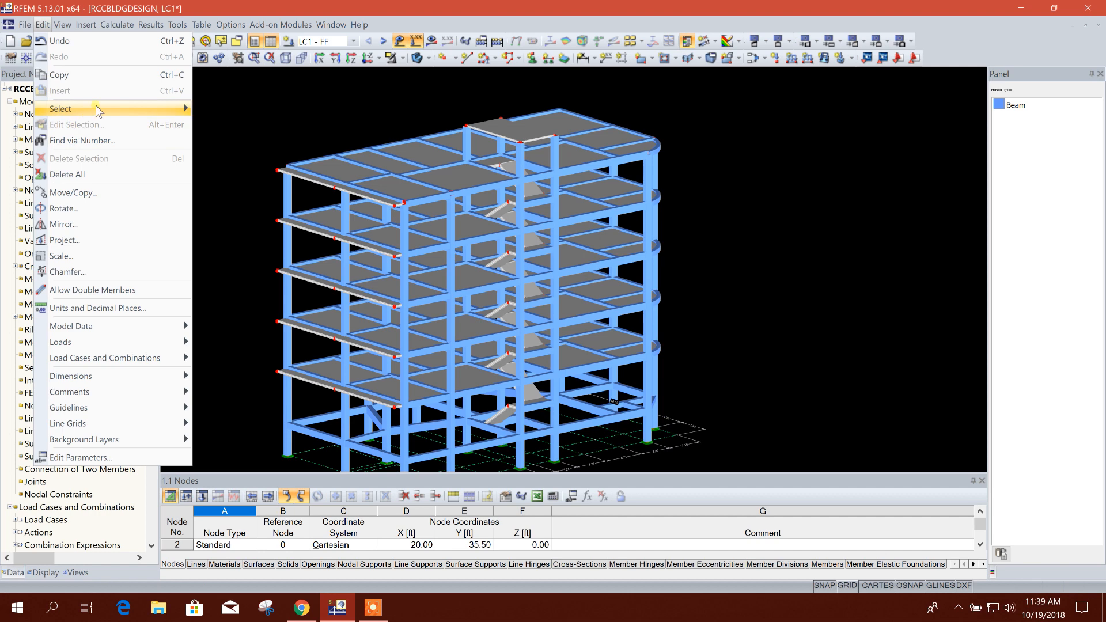
mouse_move(98, 109)
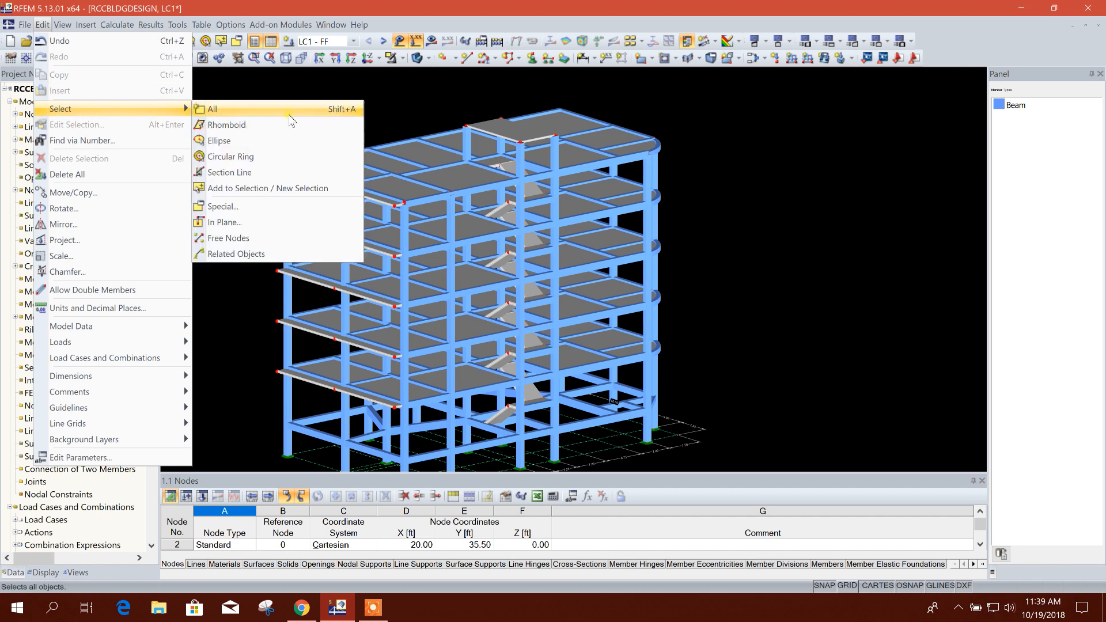
left_click(260, 211)
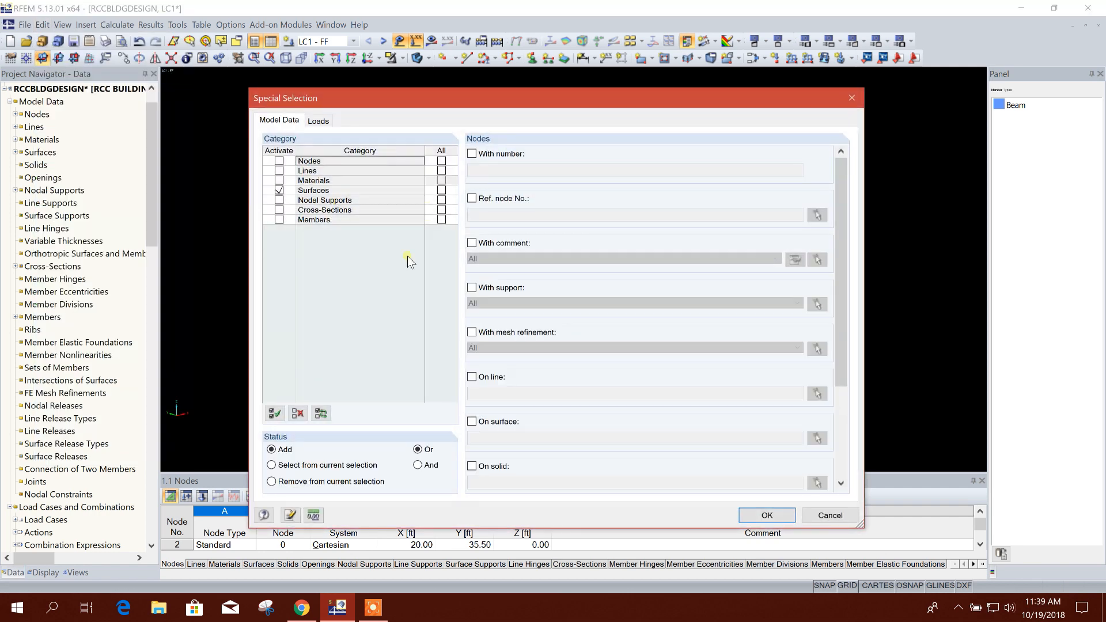
left_click(346, 190)
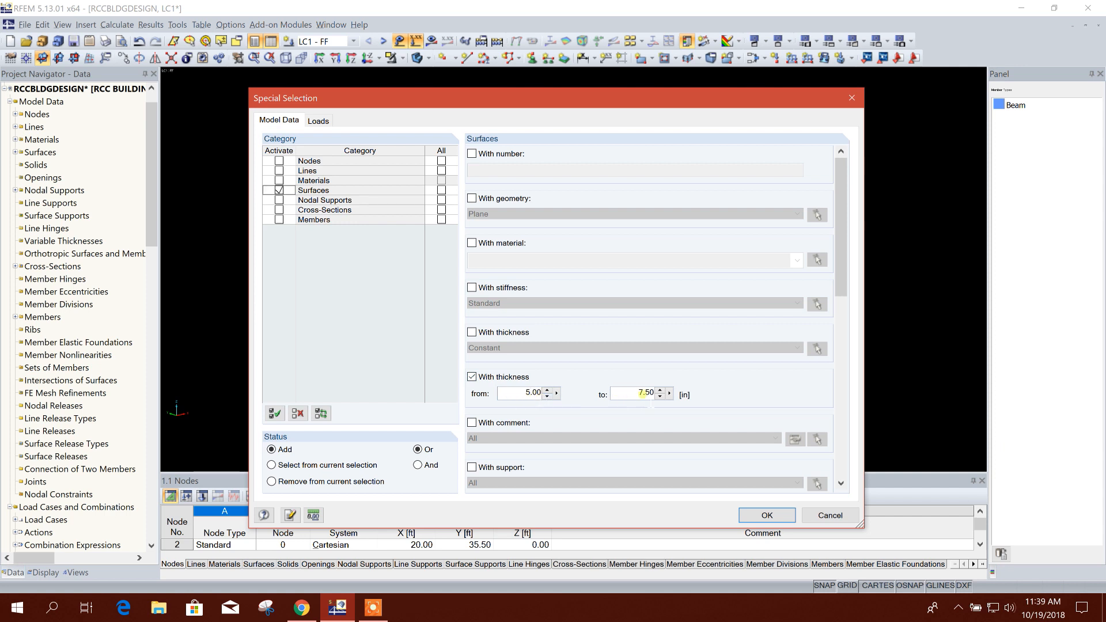
left_click(767, 515)
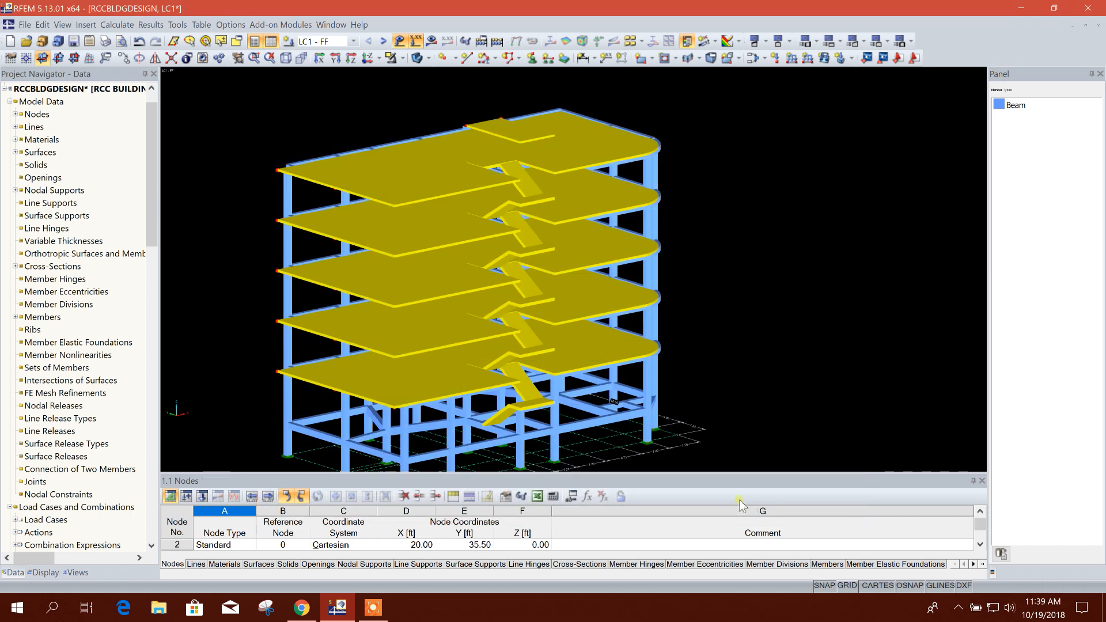
Step: Apply a uniform force surface load in the global ZL direction to surfaces 1-66, then clear the selection
middle_click_drag(755, 409, 837, 438, "ctrl")
middle_click_drag(748, 390, 697, 390, "ctrl")
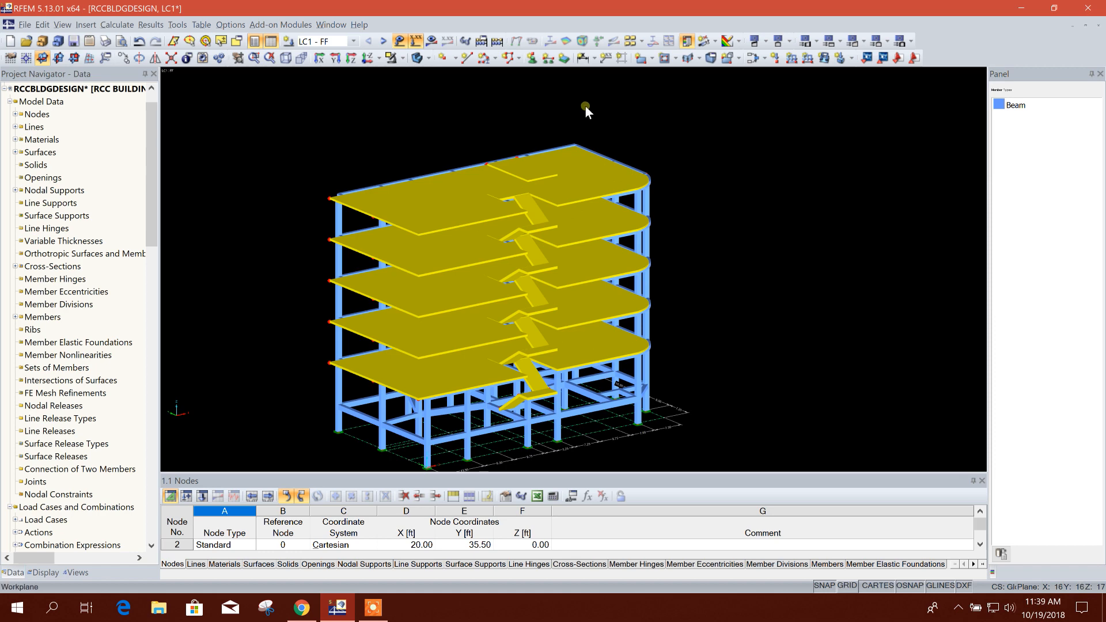
left_click(824, 58)
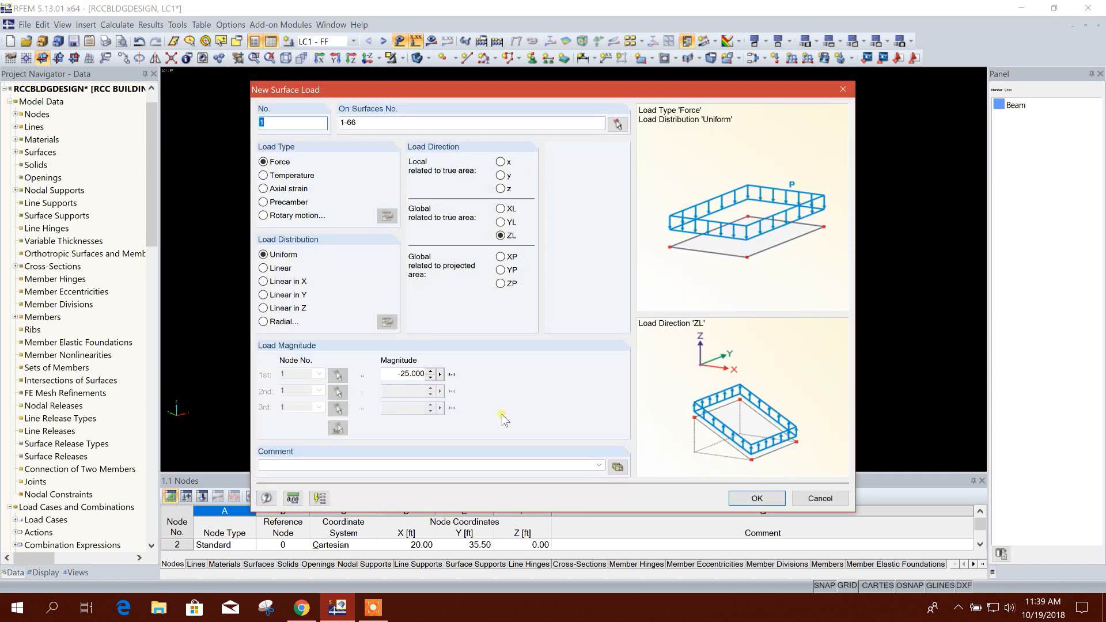
left_click_drag(400, 374, 444, 379)
key("BackSpace")
left_click(752, 499)
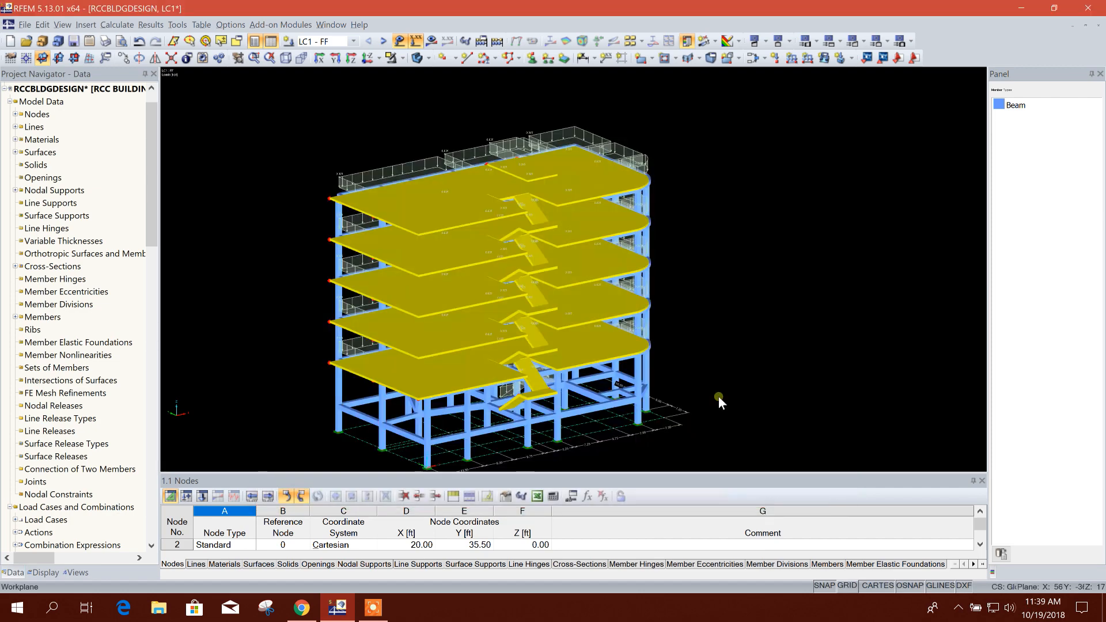
left_click(732, 264)
middle_click_drag(756, 324, 765, 380, "ctrl")
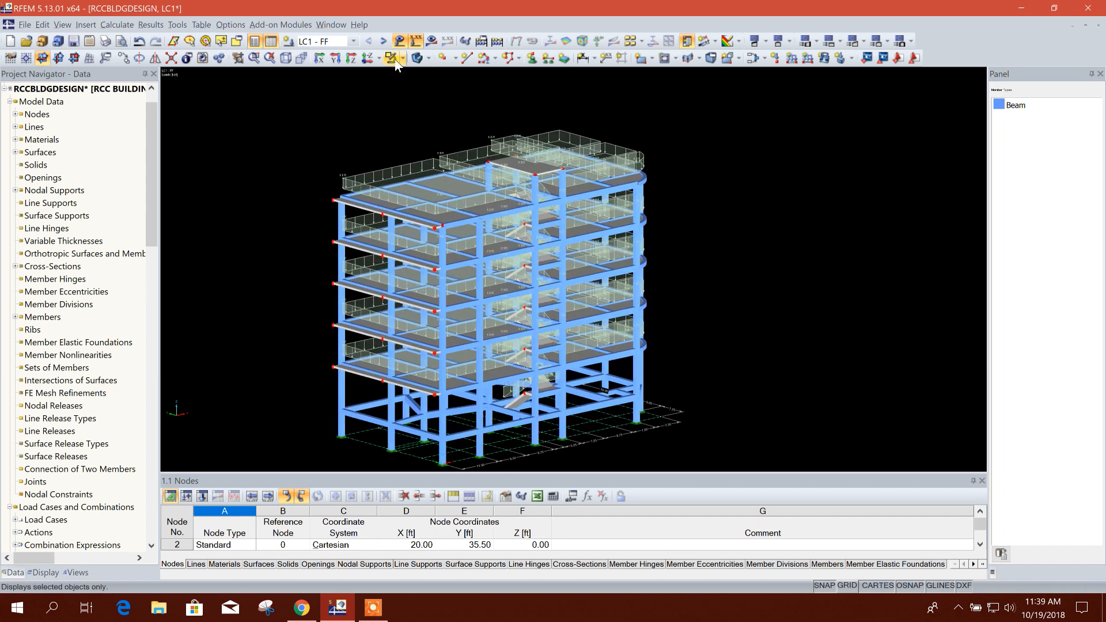
Step: Make LC2 - PW the active load case and select the four intermediate floor slabs with a thickness filter starting at 6.00 in
left_click(383, 44)
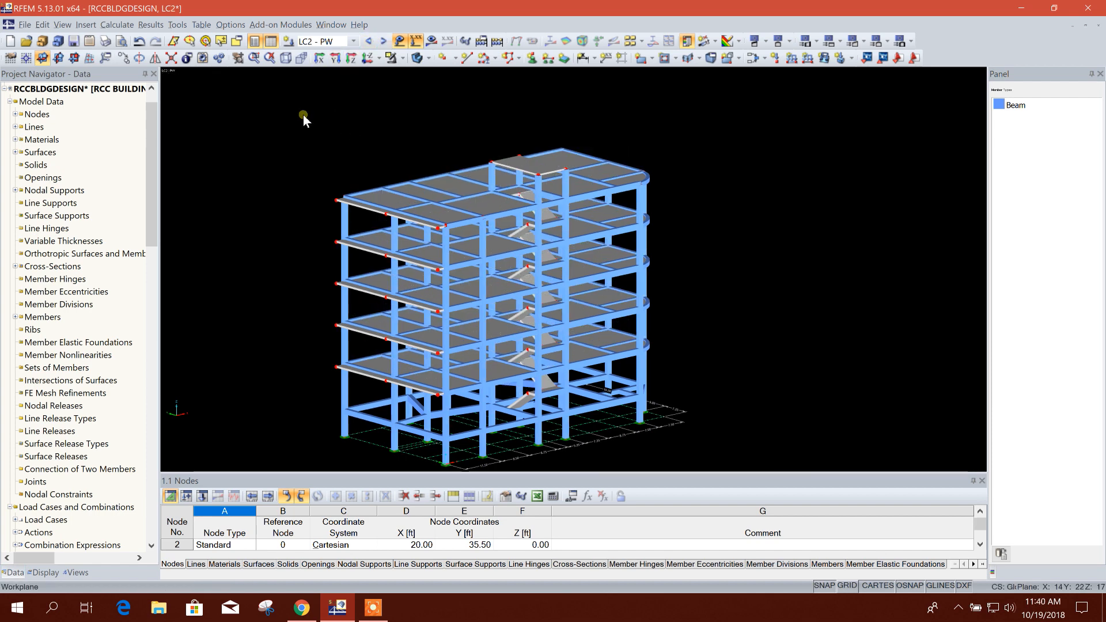
left_click(43, 28)
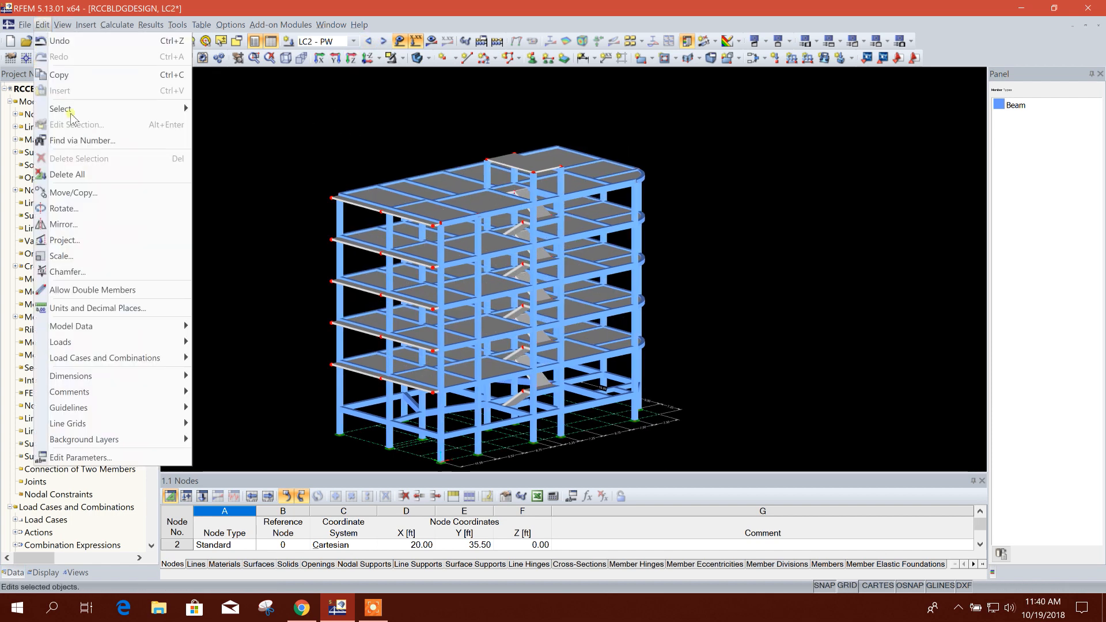
mouse_move(116, 110)
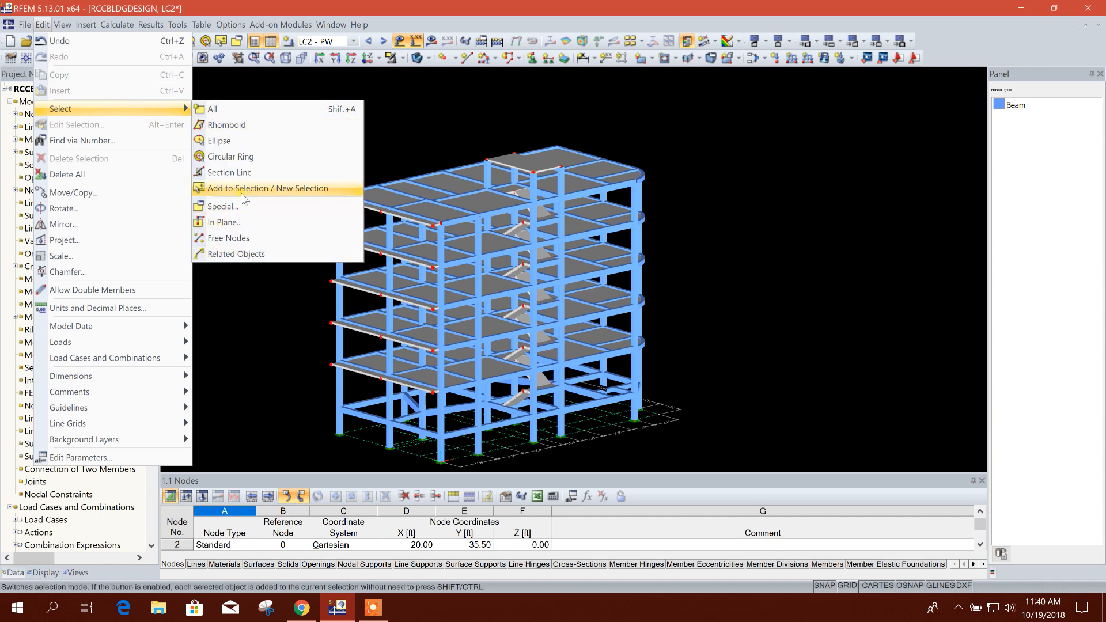
left_click(222, 206)
left_click(280, 190)
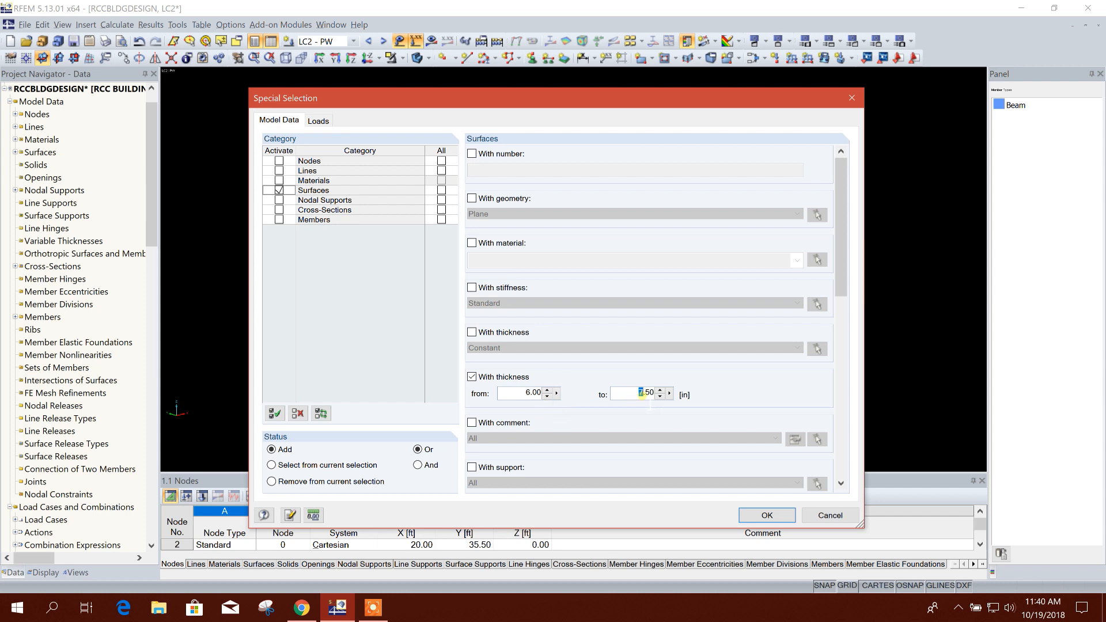
left_click(767, 515)
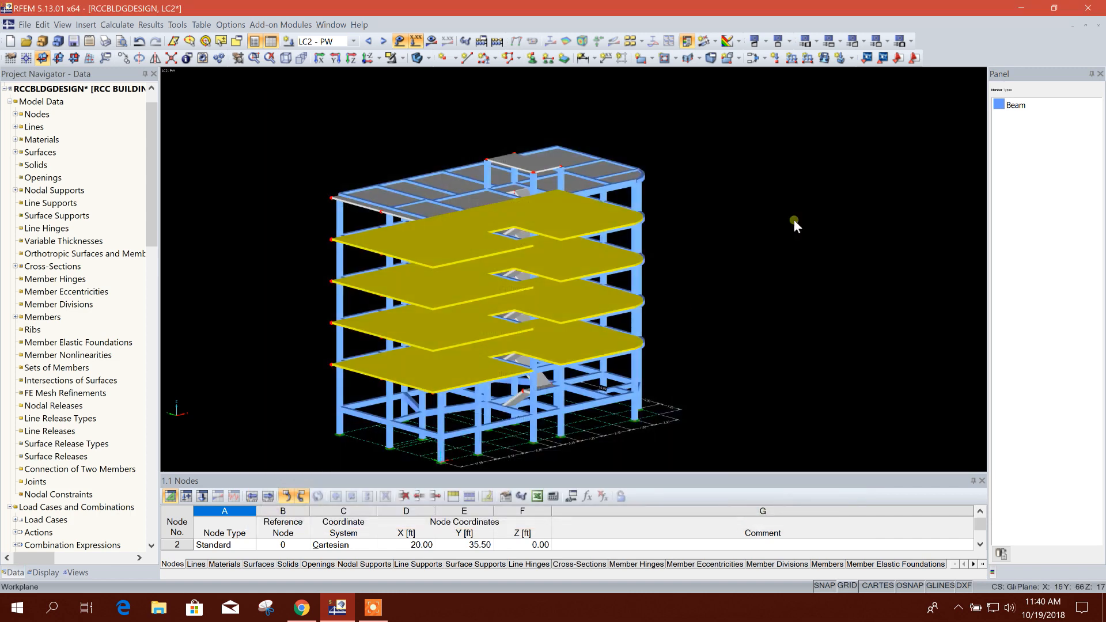
Step: Apply a uniform force surface load in the global ZL direction to floor surfaces 1-7, 14-20, 27-33 and 40-46
middle_click_drag(780, 324, 716, 299, "ctrl")
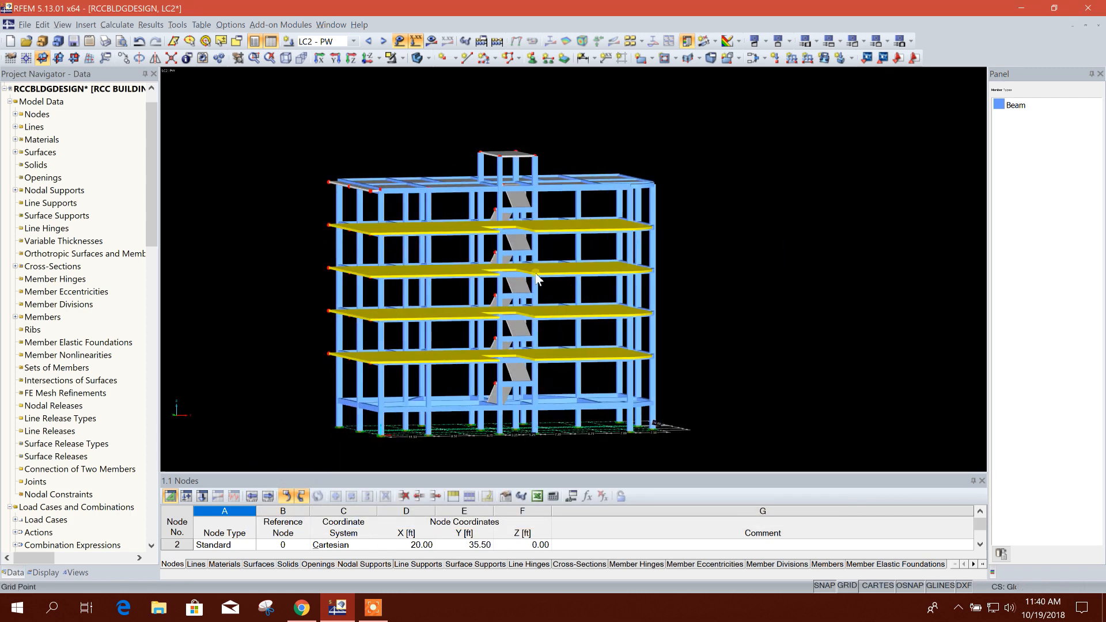
middle_click_drag(699, 291, 798, 371, "ctrl")
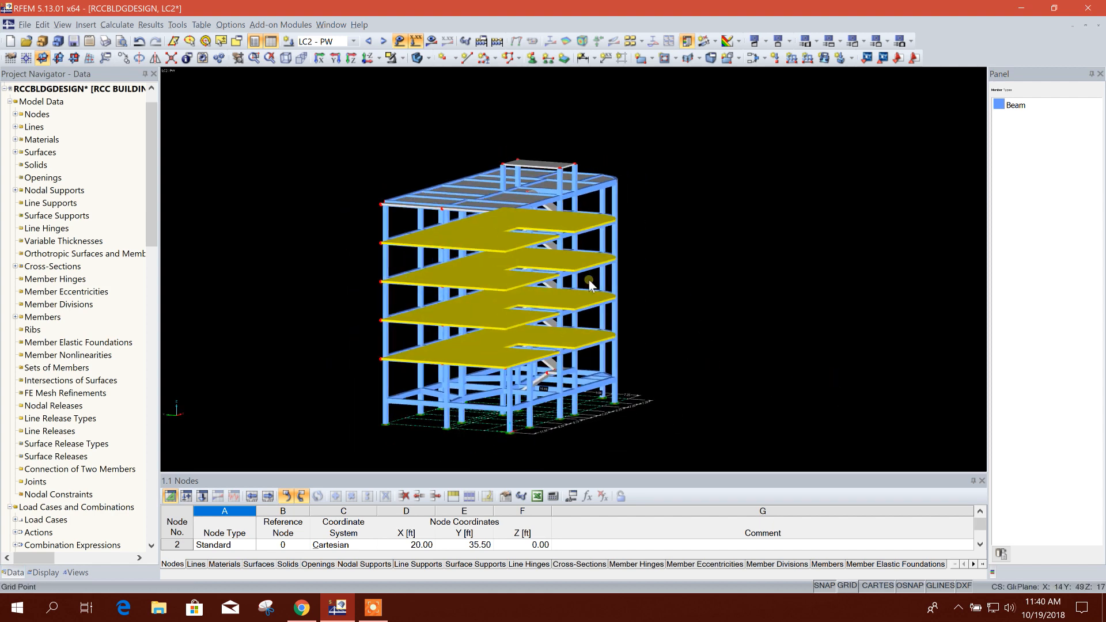
scroll(682, 319, "up", 2)
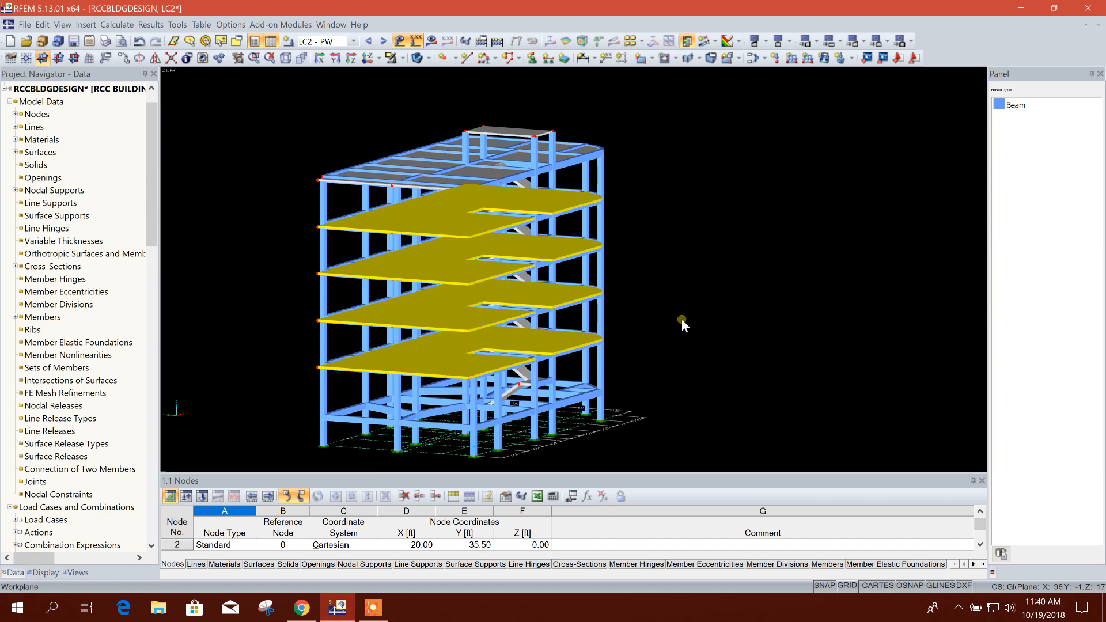
middle_click_drag(683, 320, 650, 347, "ctrl")
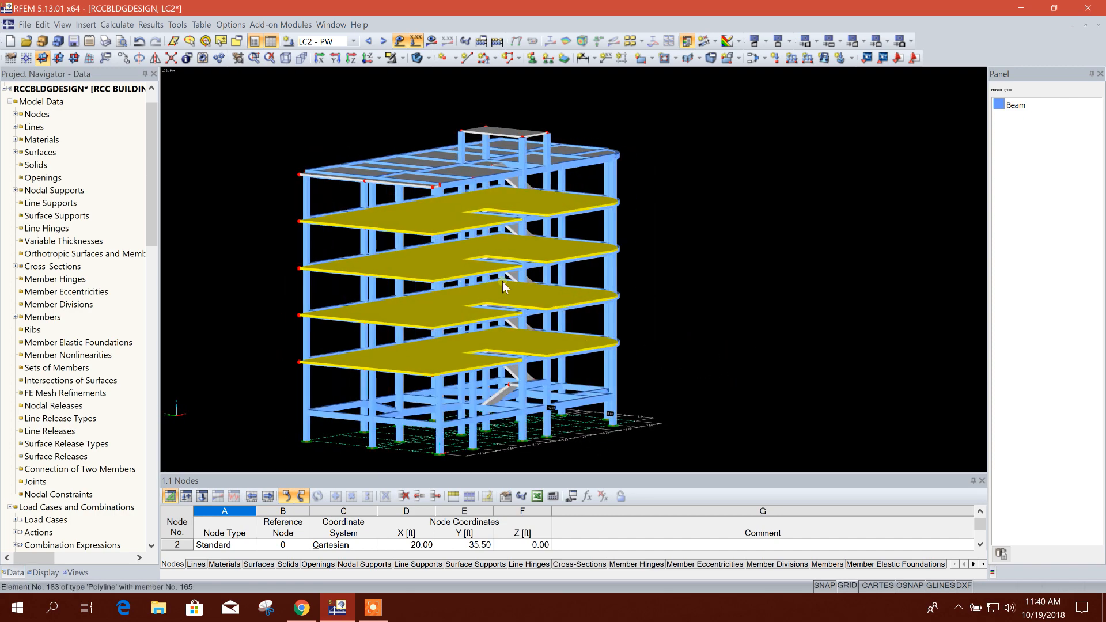
left_click(824, 58)
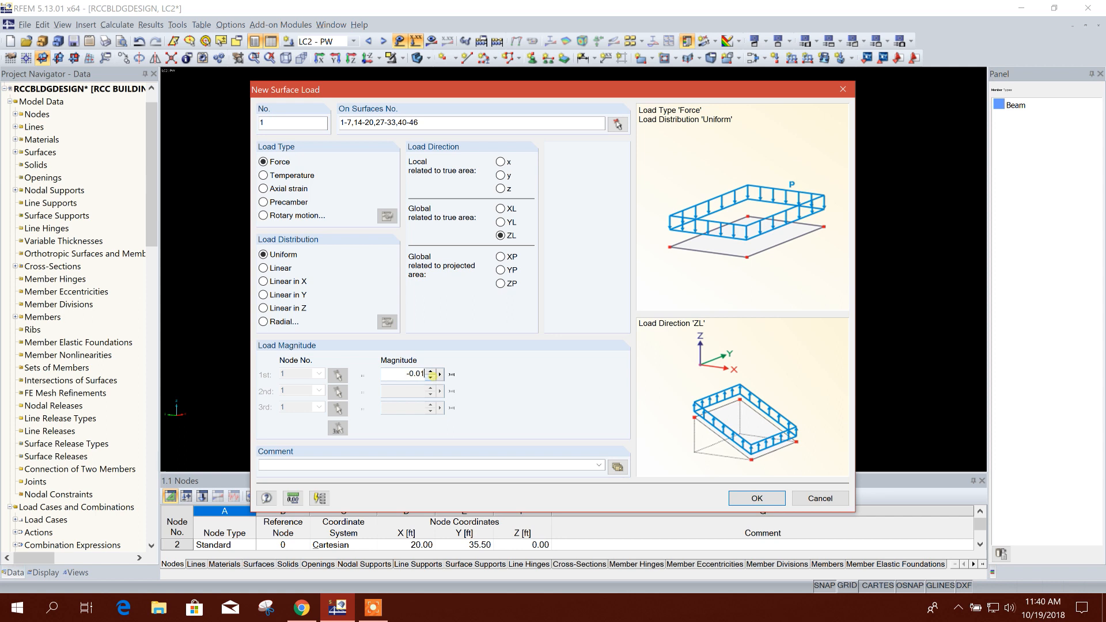
left_click(758, 499)
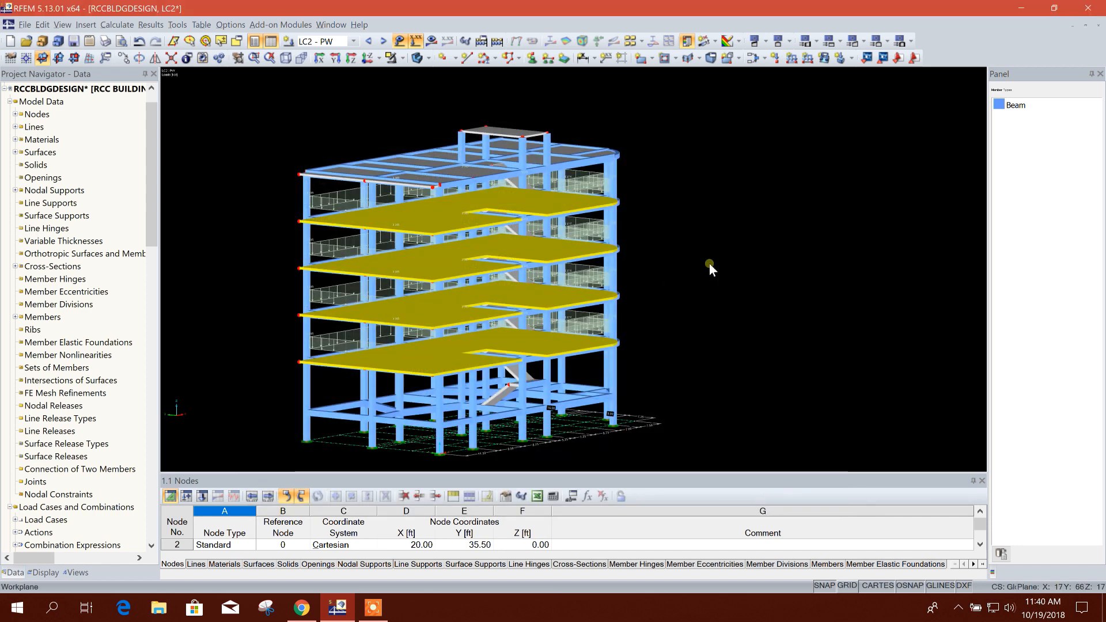
Step: Clear the floor slab selection and try to multi-select the beams around the building's perimeter at plinth level
left_click(743, 315)
scroll(673, 393, "up", 1)
middle_click_drag(659, 389, 708, 310)
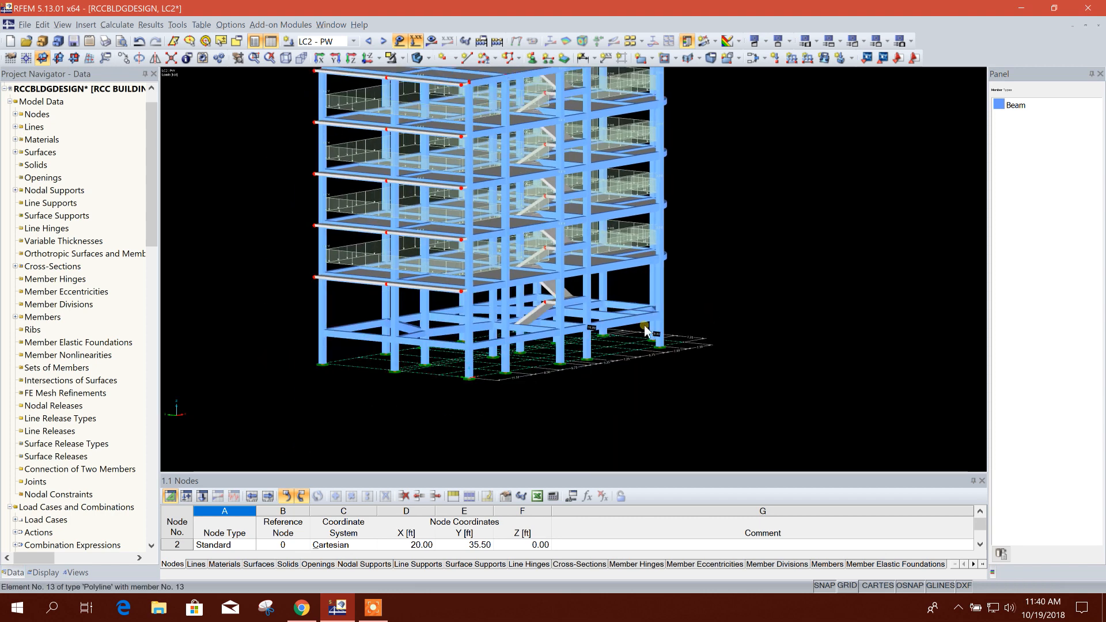
scroll(371, 349, "up", 1)
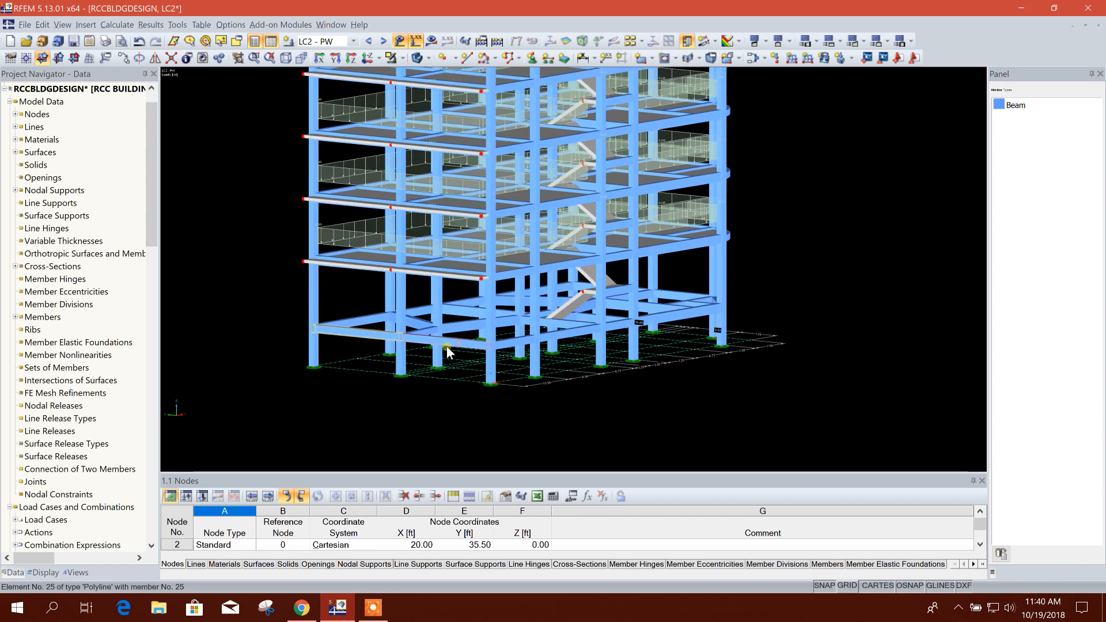
scroll(437, 355, "up", 2)
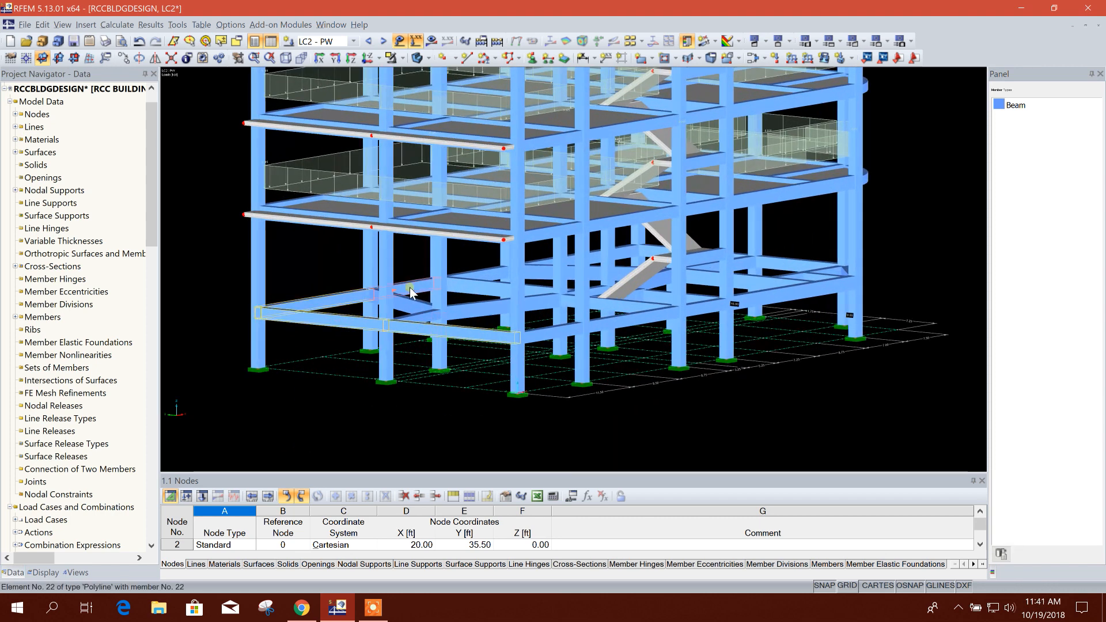
scroll(503, 294, "up", 2)
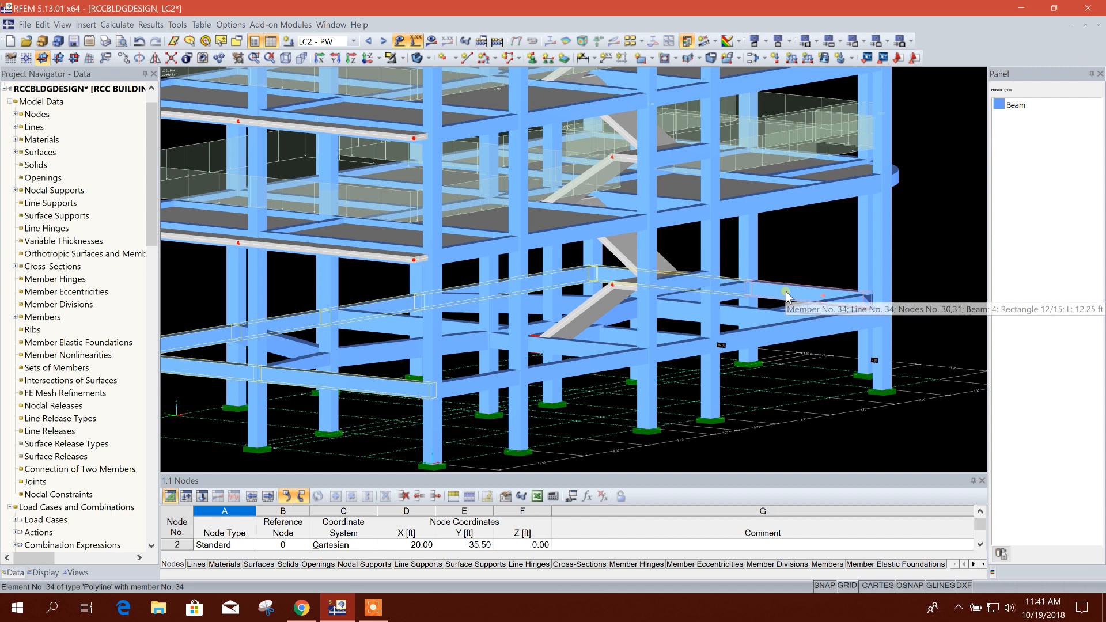
left_click(823, 333, "ctrl")
left_click(861, 327, "ctrl")
middle_click_drag(899, 461, 925, 418)
left_click(695, 312, "ctrl")
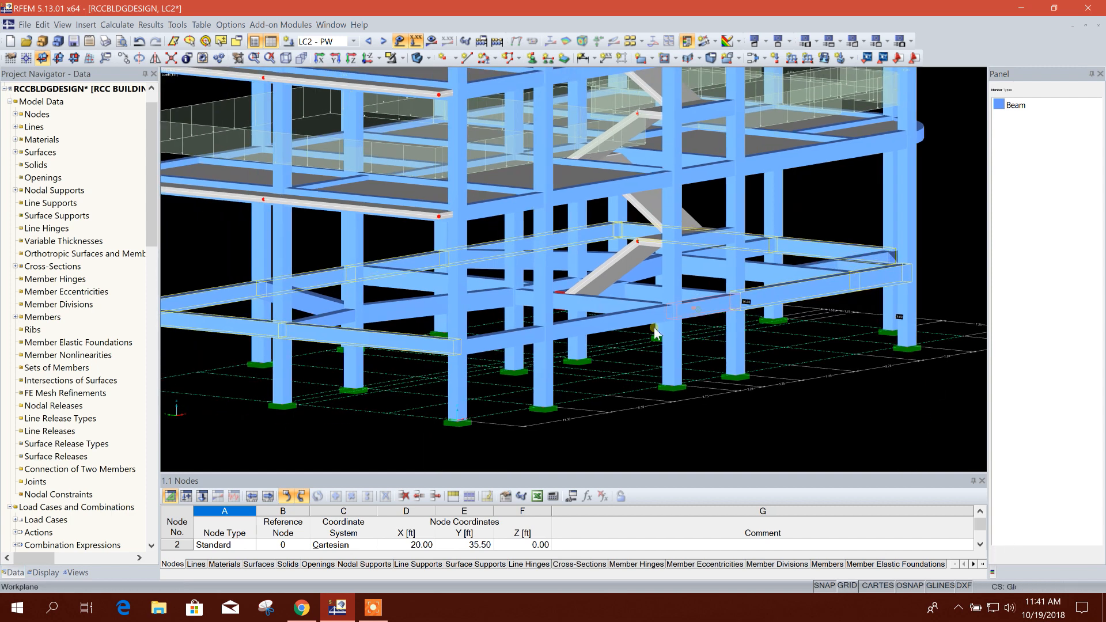
left_click(614, 326, "ctrl")
left_click(506, 352, "ctrl")
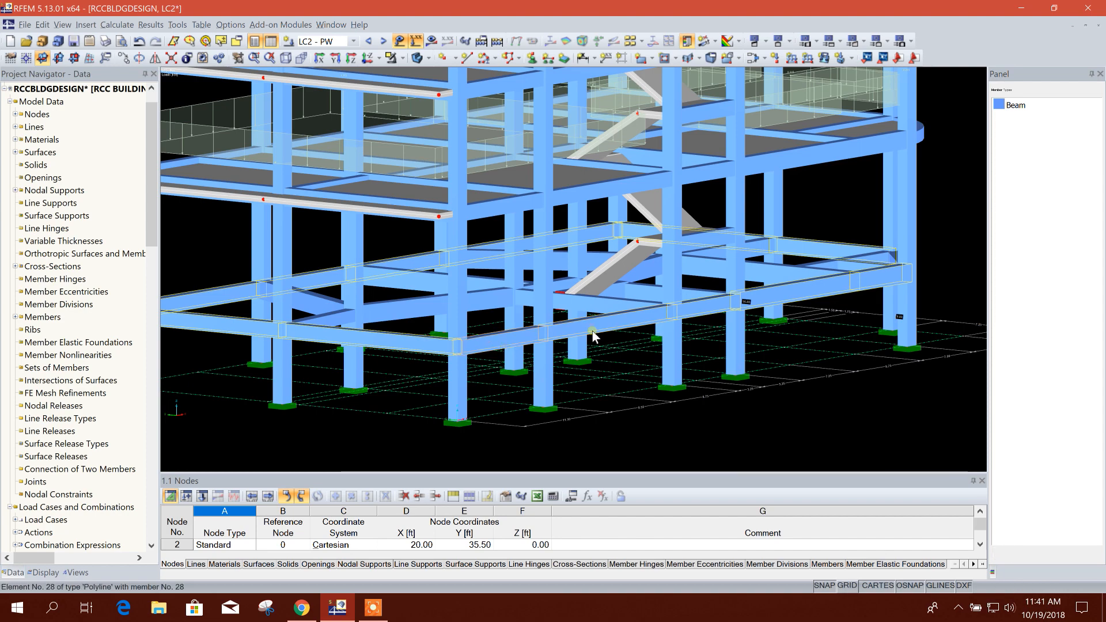
Step: Try to add the plinth-level beams around the staircase to the perimeter beam selection
scroll(588, 308, "up", 2)
left_click(530, 306, "ctrl")
middle_click_drag(763, 320, 605, 358)
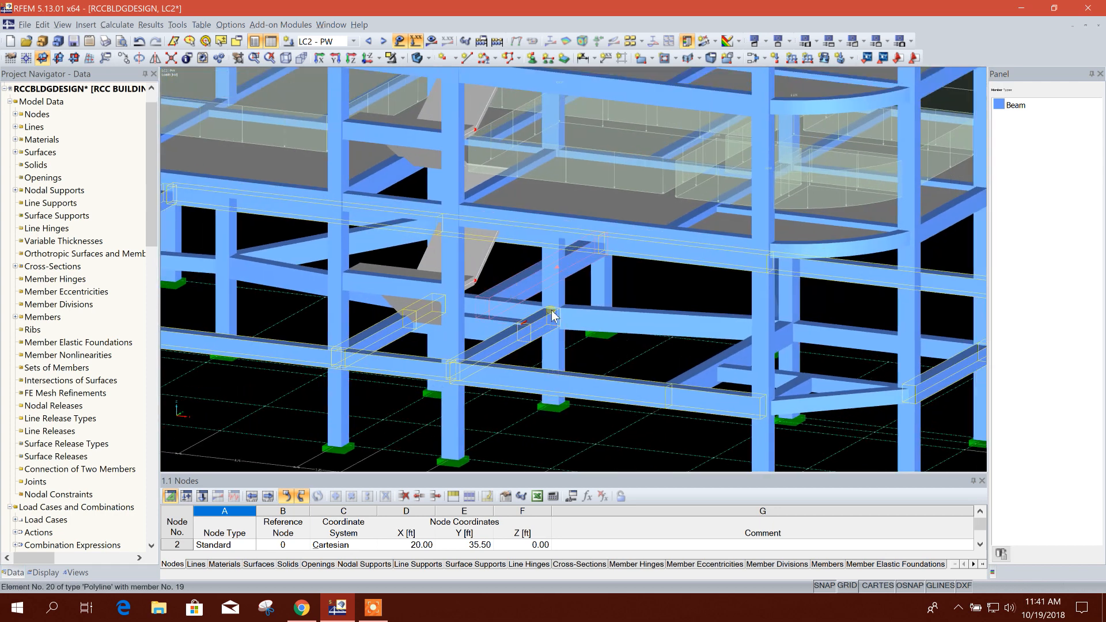
middle_click_drag(671, 374, 717, 405)
scroll(485, 293, "up", 2)
scroll(484, 289, "up", 2)
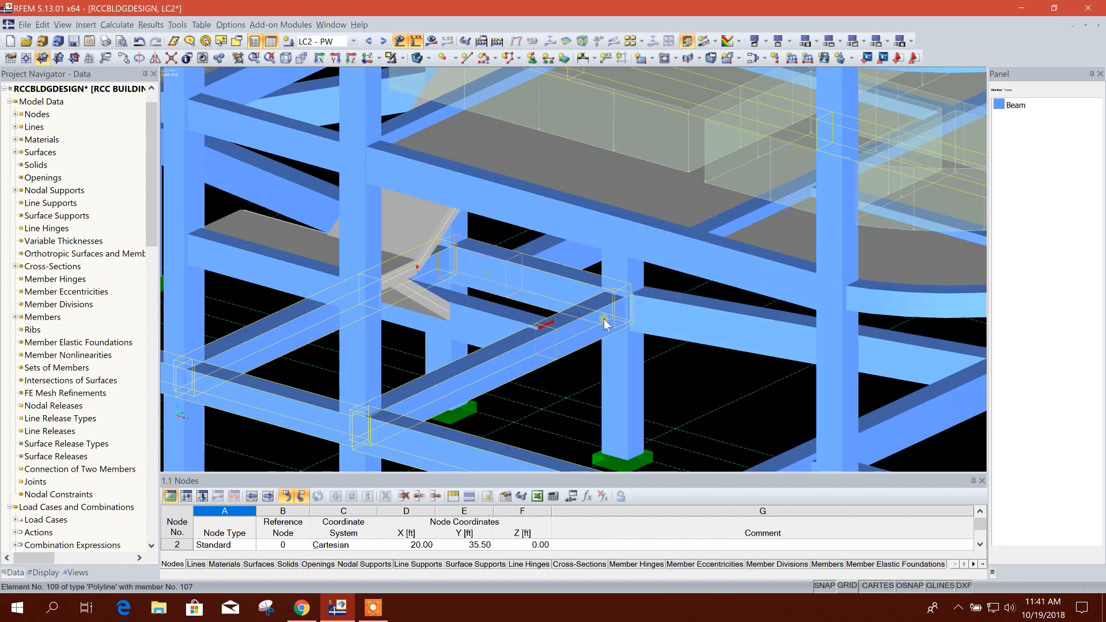
scroll(605, 324, "down", 4)
middle_click_drag(602, 360, 684, 390, "ctrl")
middle_click_drag(605, 363, 644, 377)
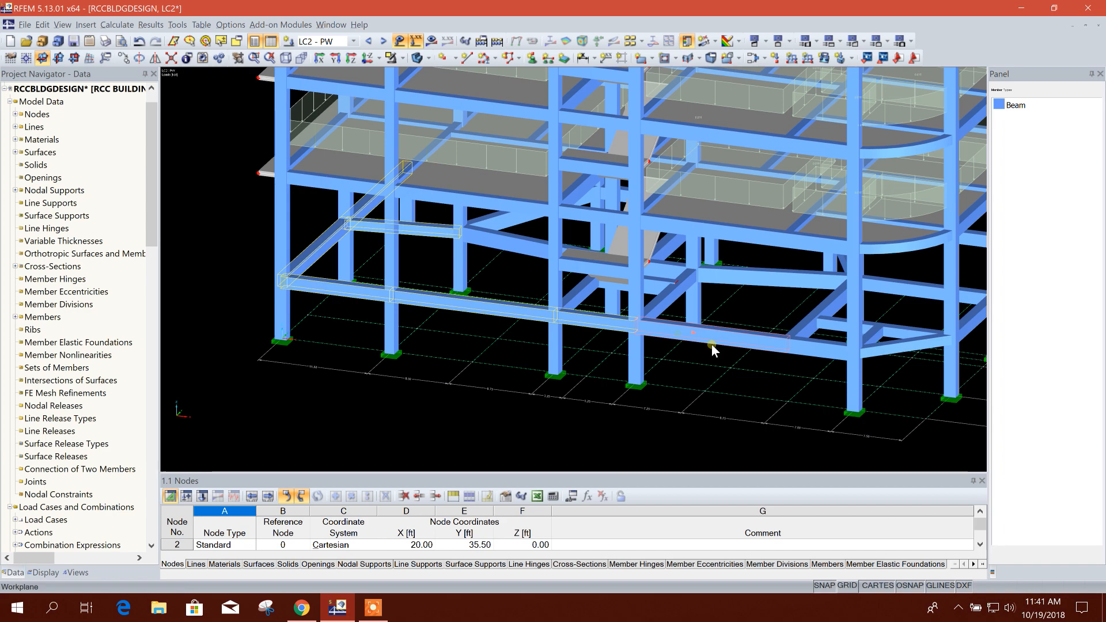
Step: Select the plinth-level perimeter beams and the beams around the staircase, members 18-29, 31, 32, 34, 35, 40, 41, 45, 107 and 114
left_click(905, 348, "ctrl")
middle_click_drag(907, 350, 655, 380)
left_click(730, 345, "ctrl")
left_click(777, 301, "ctrl")
left_click(772, 270, "ctrl")
middle_click_drag(457, 451, 533, 429, "ctrl")
left_click(491, 269, "ctrl")
middle_click_drag(391, 375, 536, 393)
left_click(456, 292, "ctrl")
left_click(368, 290, "ctrl")
left_click(208, 312, "ctrl")
middle_click_drag(613, 467, 547, 474, "ctrl")
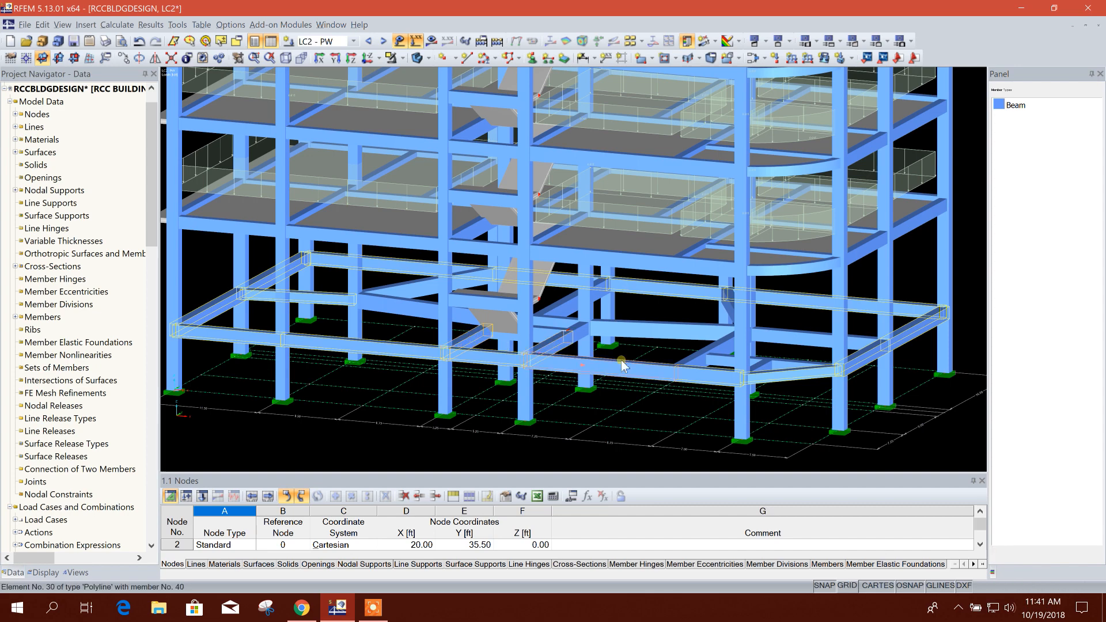
scroll(558, 350, "up", 4)
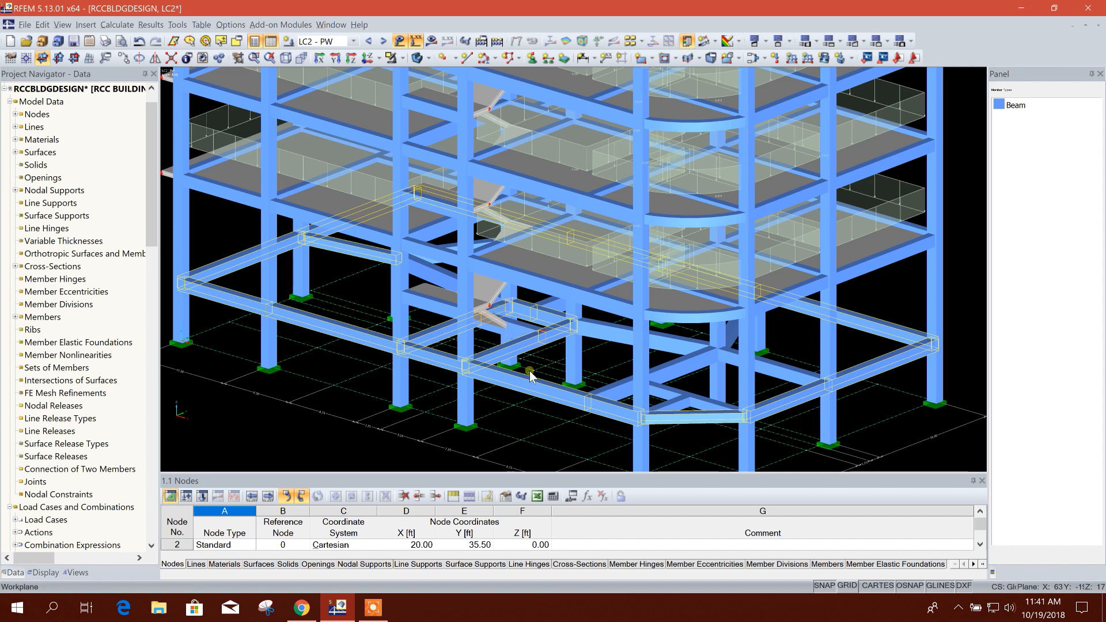
Step: Apply a uniform force member load of magnitude 0.5 in the global ZL direction to the selected plinth beams
left_click(793, 58)
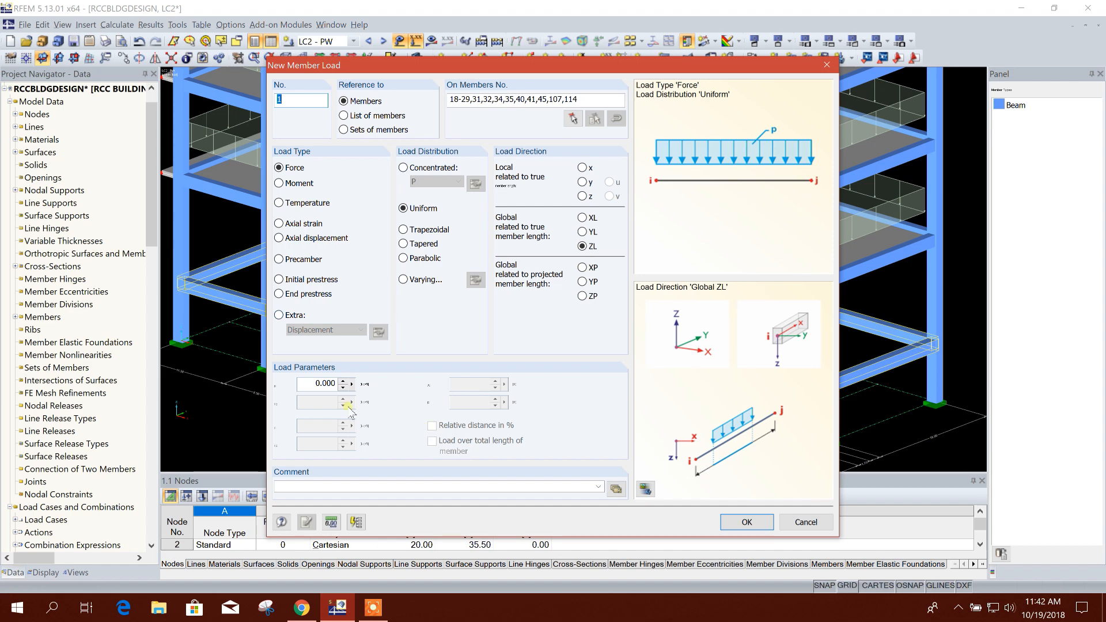
left_click(322, 383)
left_click_drag(534, 65, 491, 59)
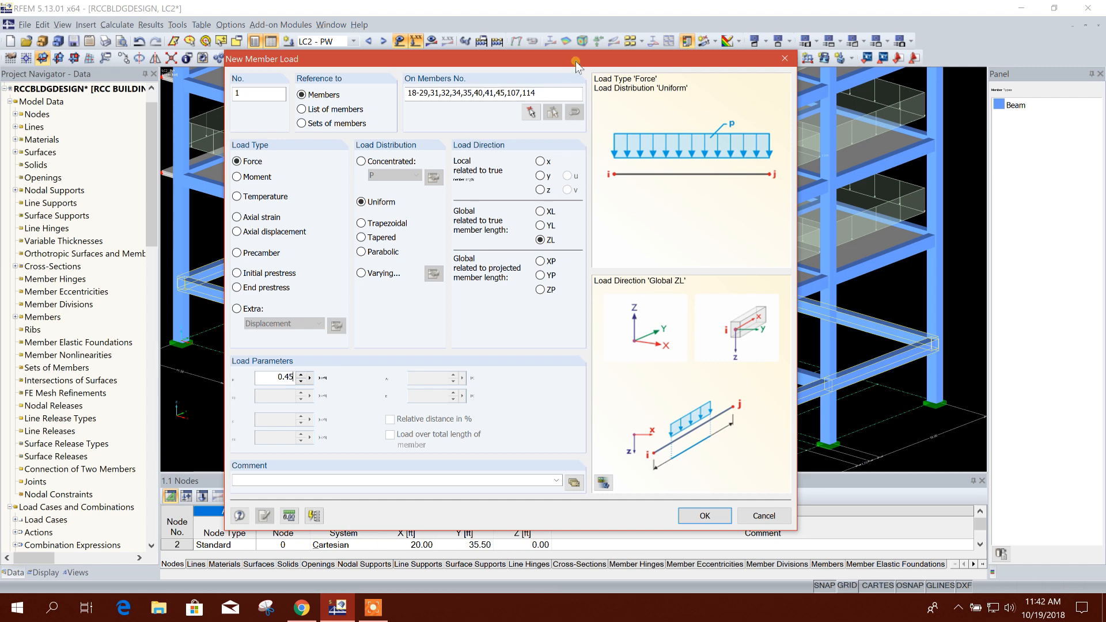
left_click_drag(575, 65, 512, 46)
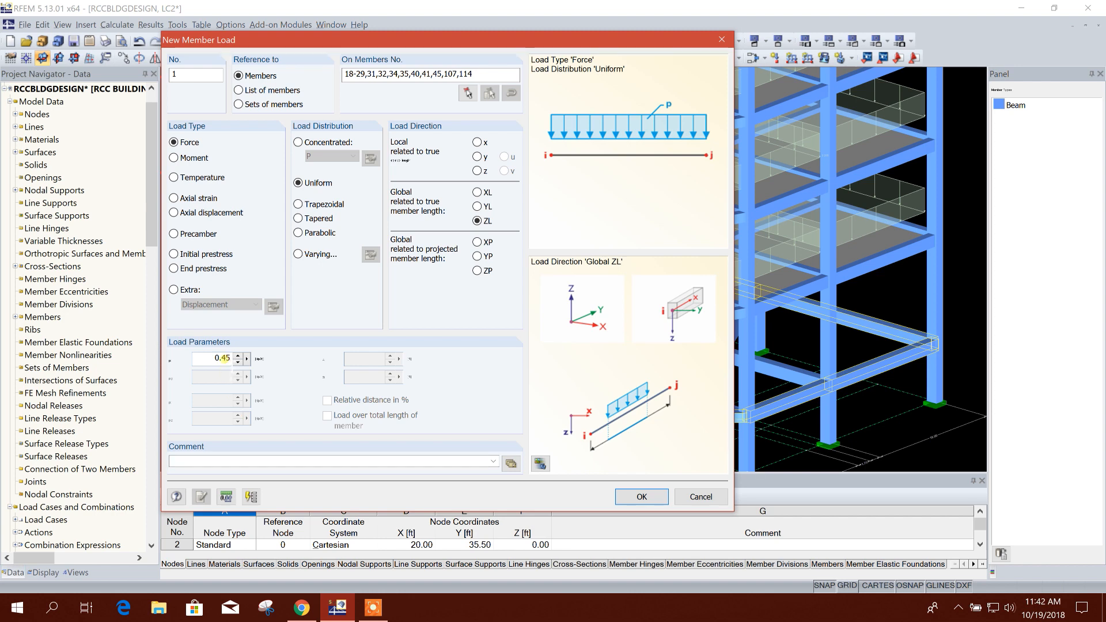
left_click_drag(223, 358, 245, 364)
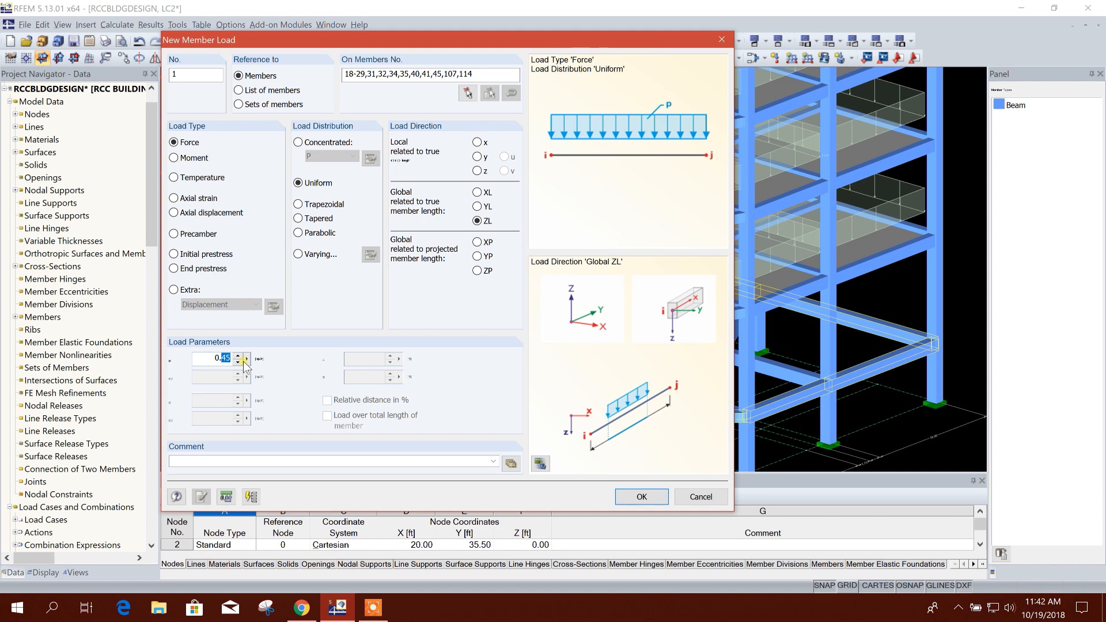
type("5")
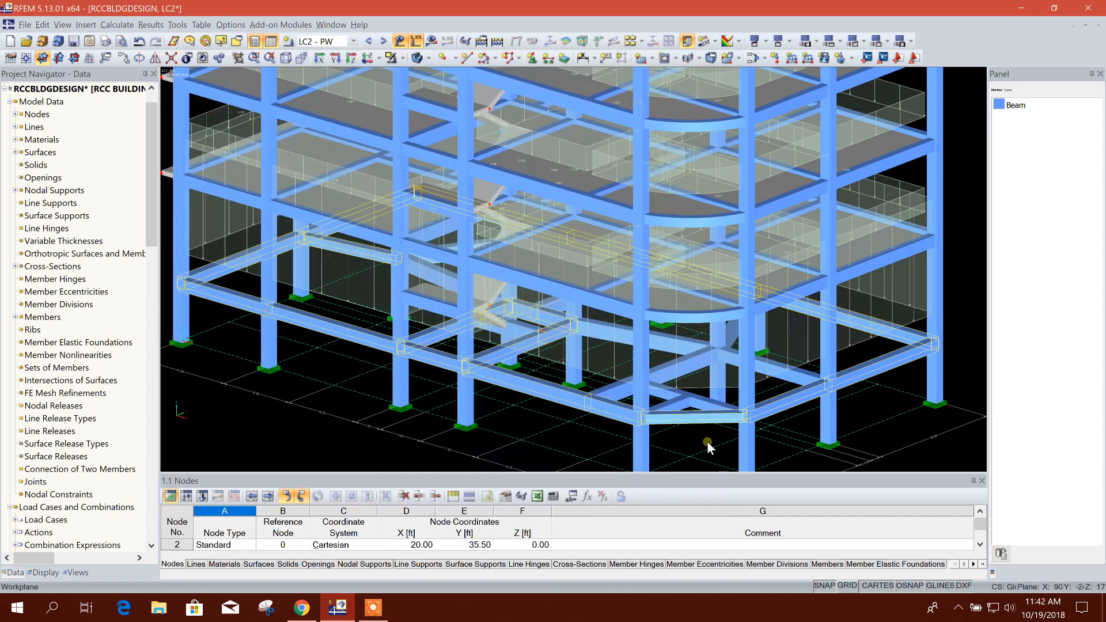
left_click(642, 497)
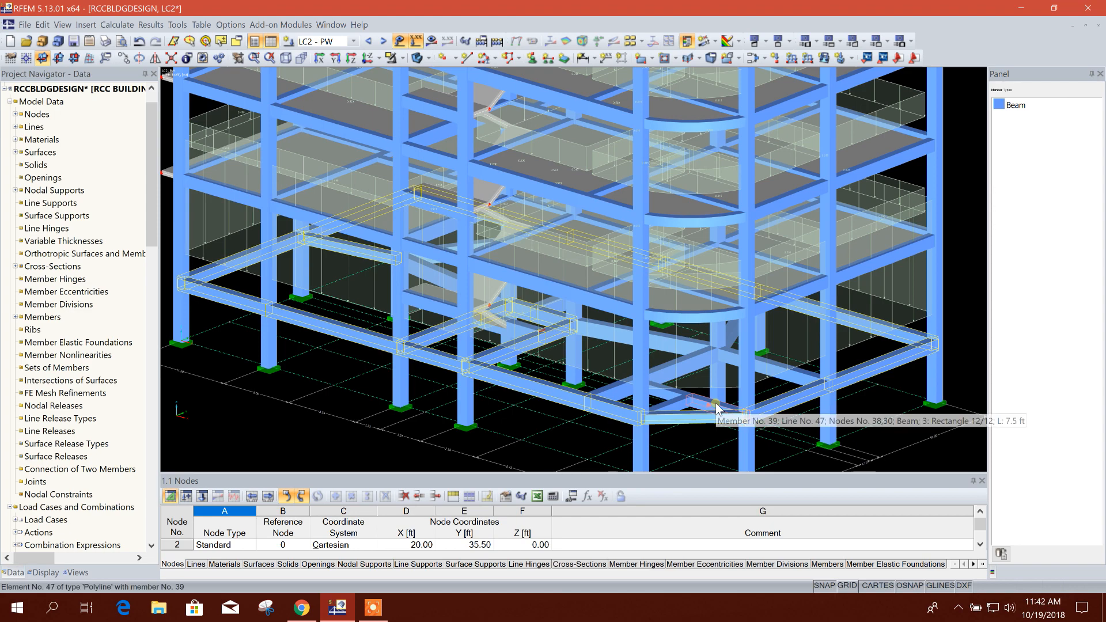
Step: Make LC3 the active load case
middle_click_drag(519, 445, 551, 424, "ctrl")
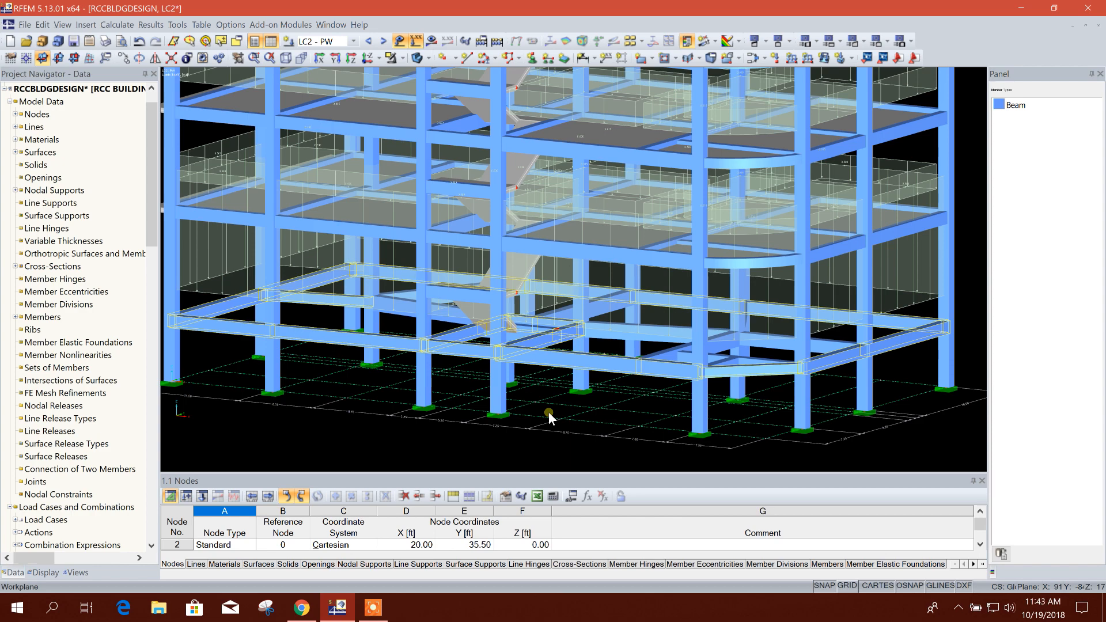
scroll(591, 424, "down", 4)
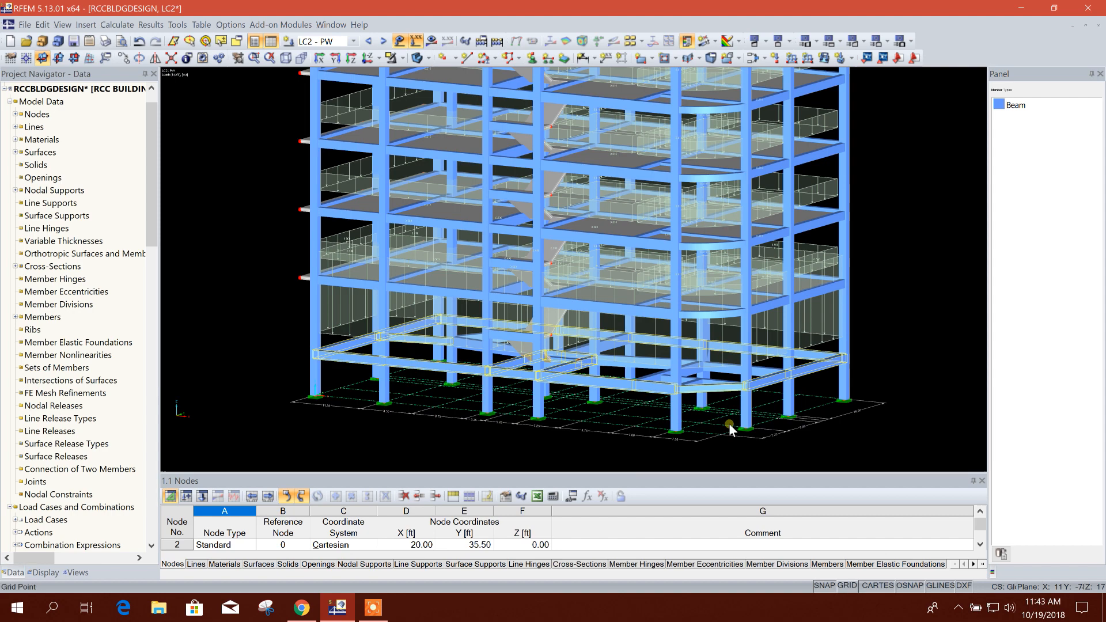
middle_click_drag(727, 451, 764, 466, "ctrl")
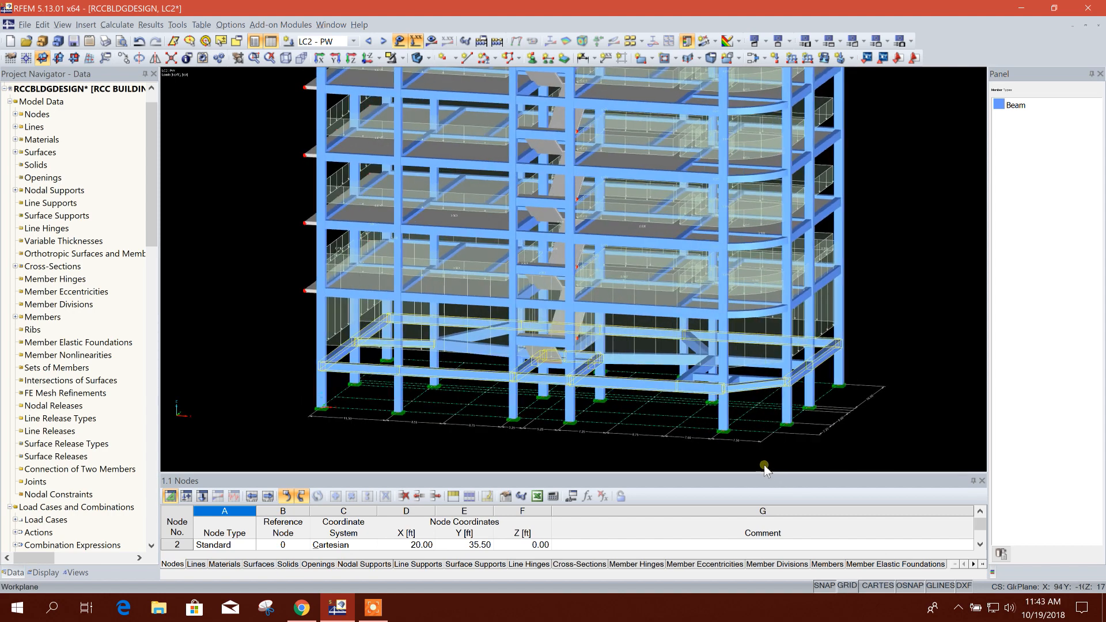
left_click(384, 42)
scroll(324, 312, "down", 2)
scroll(343, 329, "up", 2)
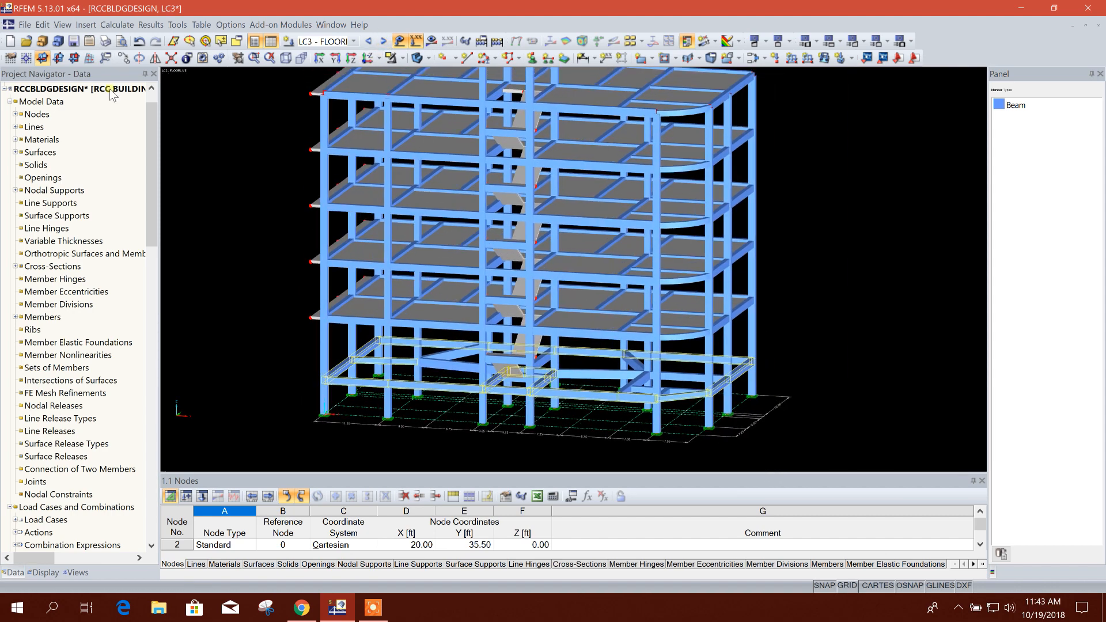
left_click(43, 24)
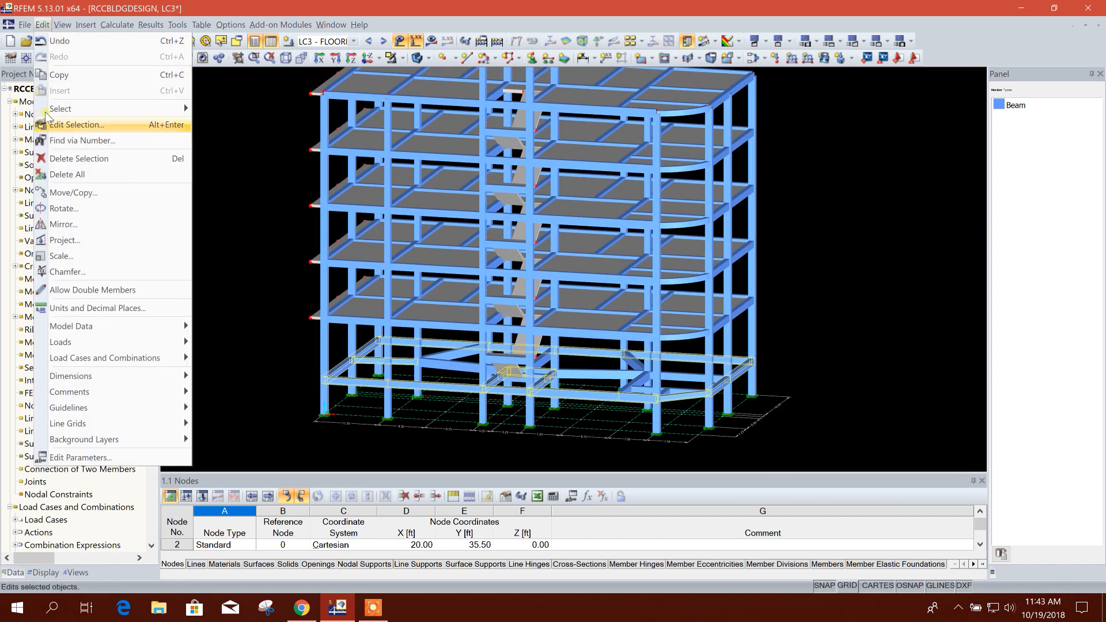
left_click(114, 130)
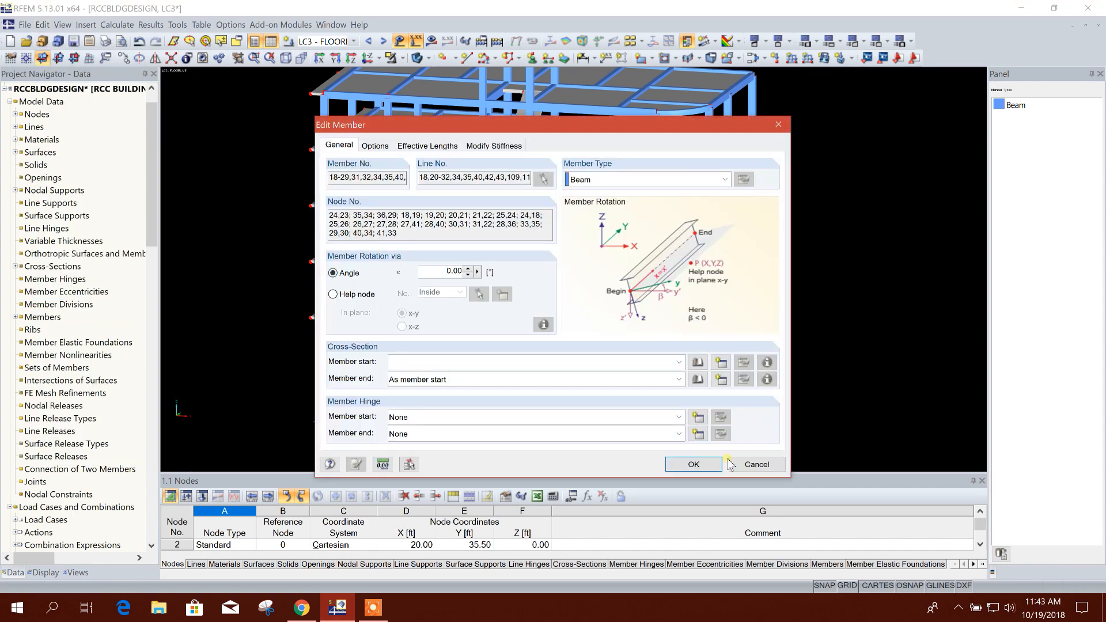
left_click(761, 466)
Step: Try to select the surfaces with a thickness from 6.00 to 6.50 in using Special Selection
left_click(43, 25)
mouse_move(74, 109)
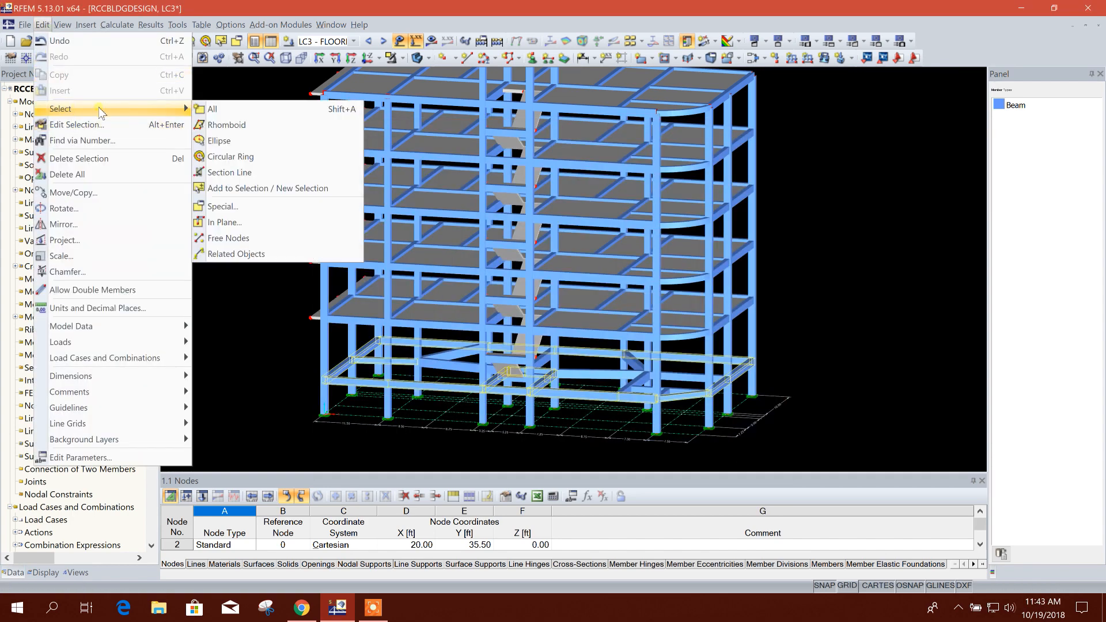
left_click(223, 206)
left_click(279, 191)
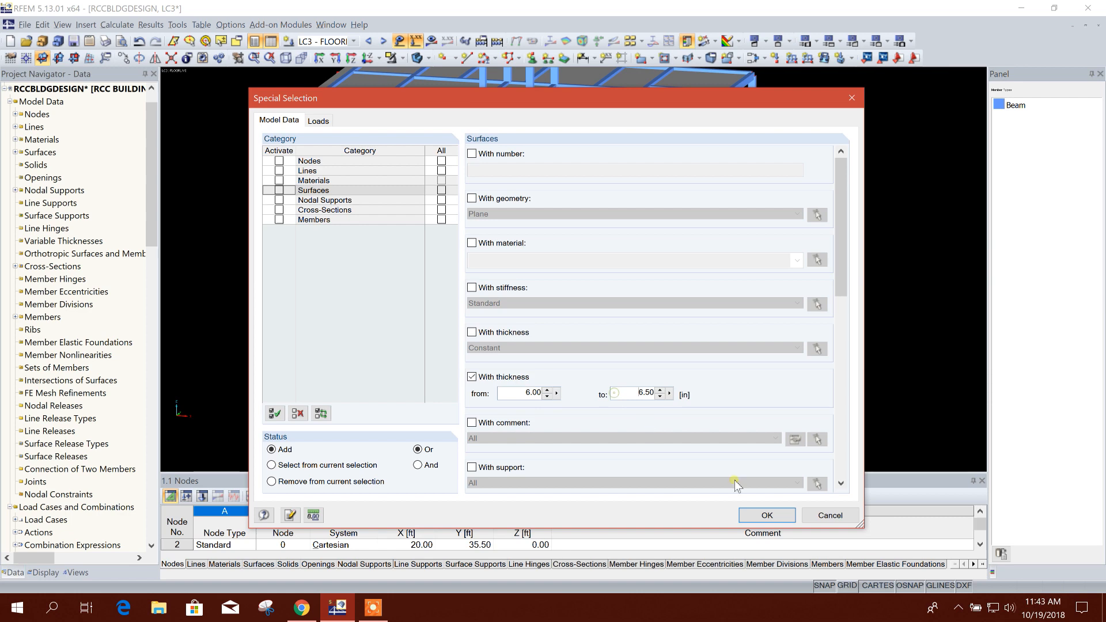
left_click(767, 515)
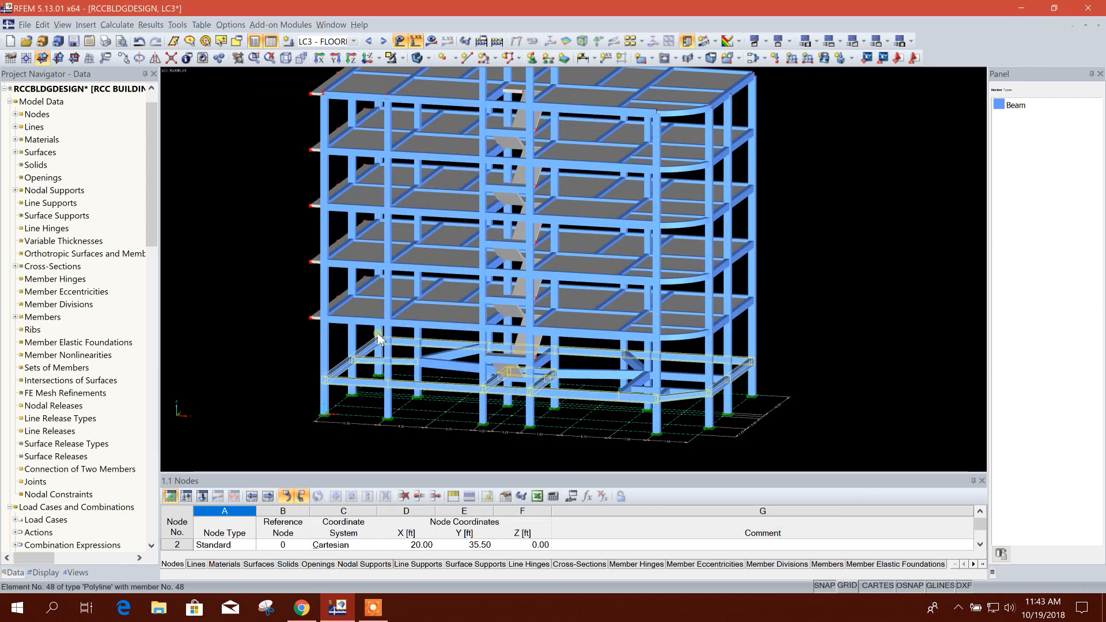
Step: Use Special Selection with the Surfaces category activated to select the floor slabs with a thickness from 6.00 to 6.50 in
left_click(43, 25)
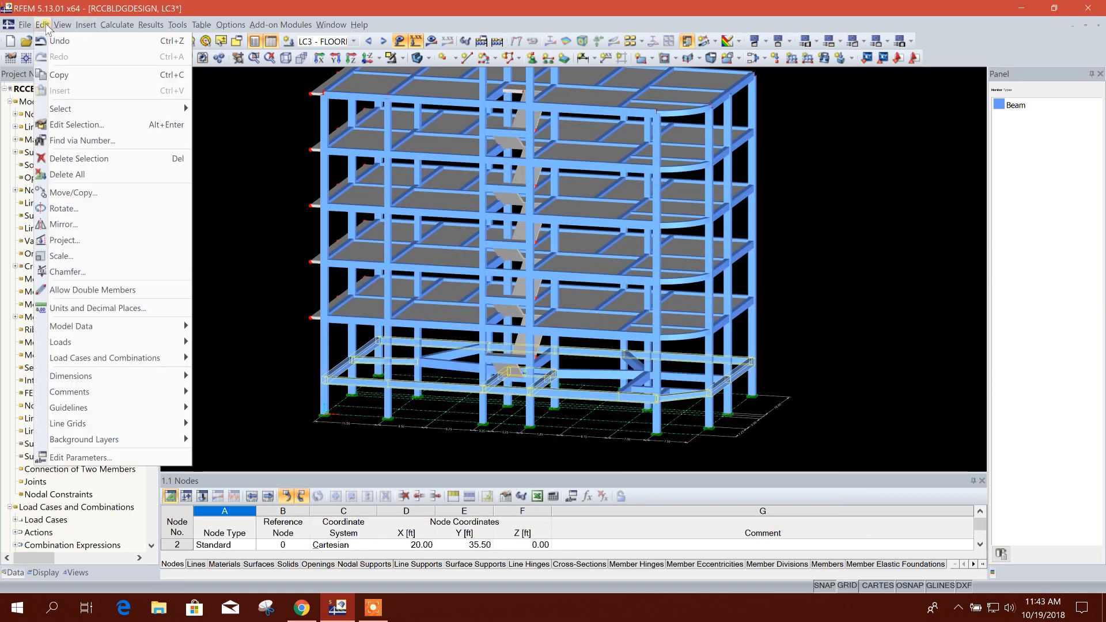
mouse_move(93, 109)
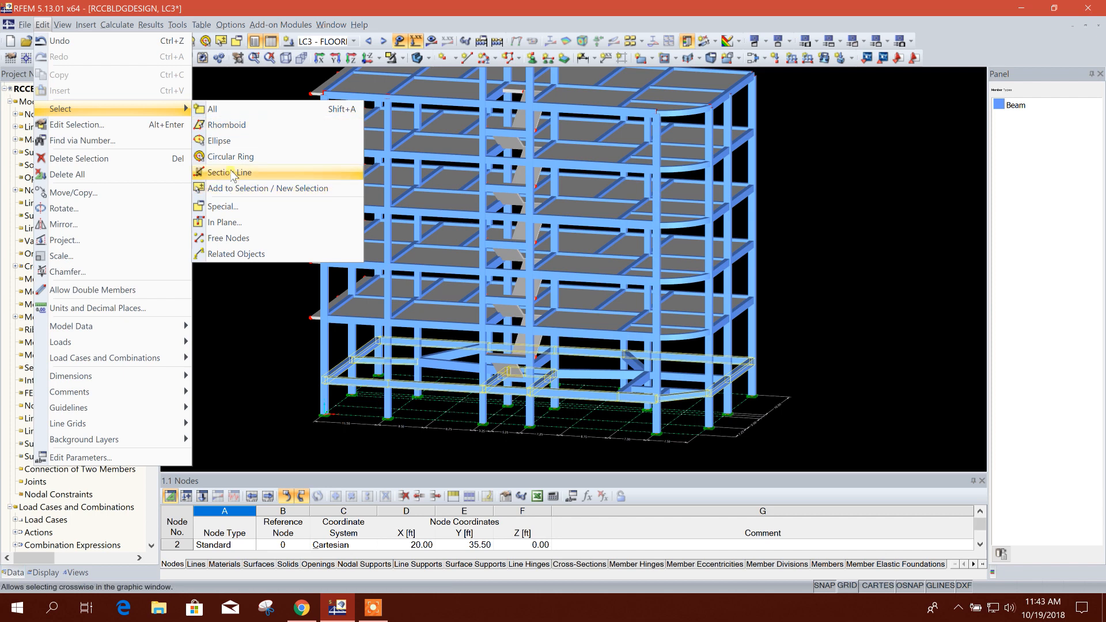
left_click(229, 207)
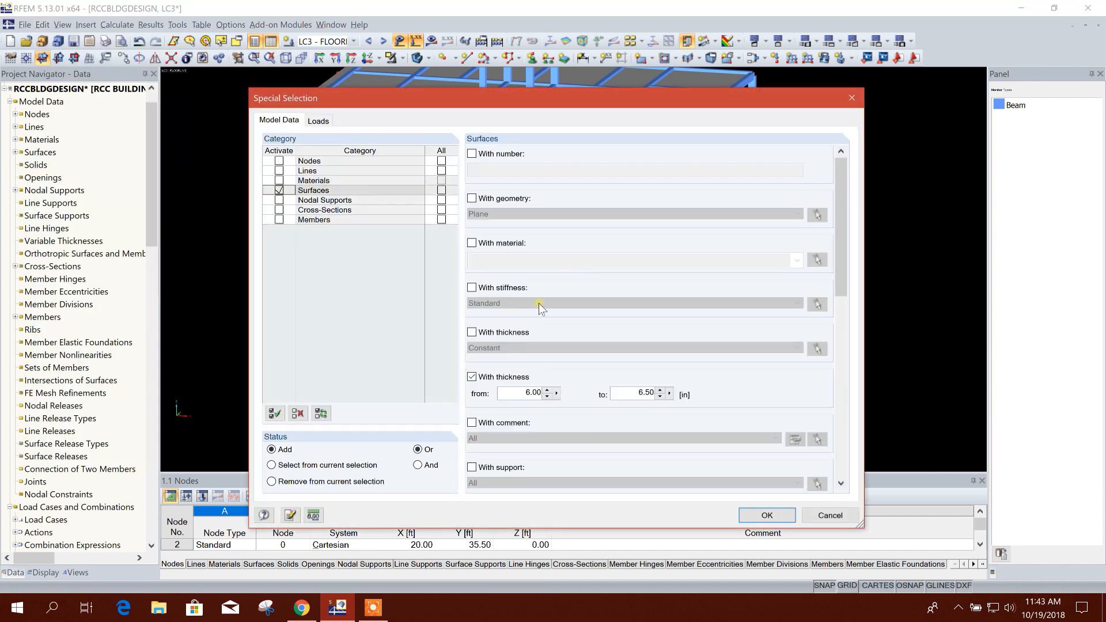
left_click(767, 515)
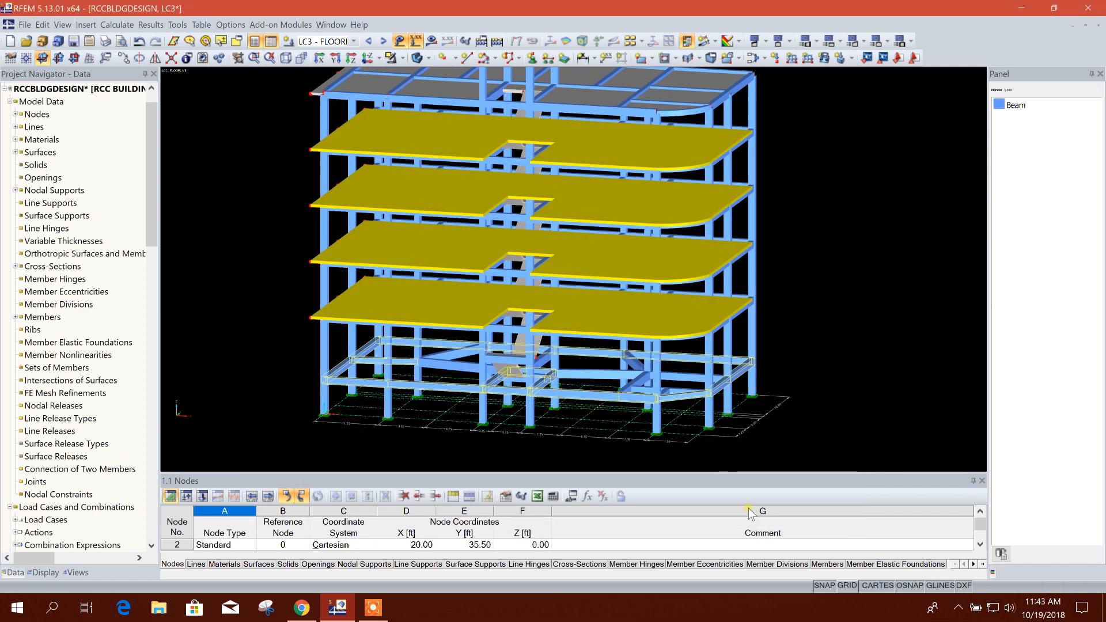
Step: Apply a uniform force surface load in the global ZL direction to surfaces 1-7, 14-20, 27-33 and 40-46 in LC3
middle_click_drag(809, 442, 869, 437, "ctrl")
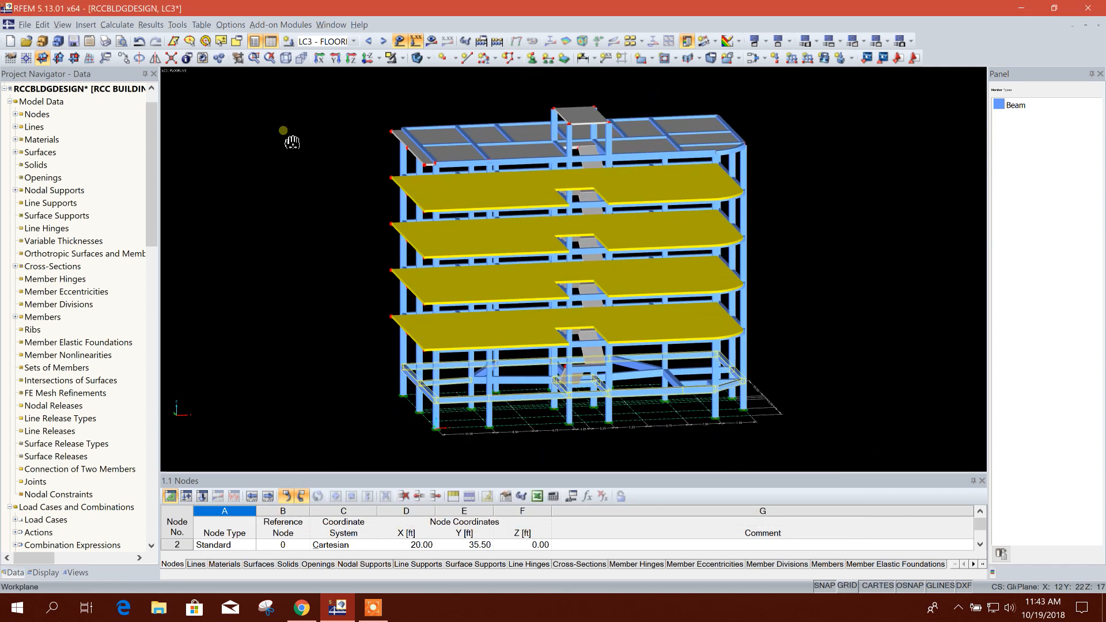
middle_click_drag(279, 135, 238, 142)
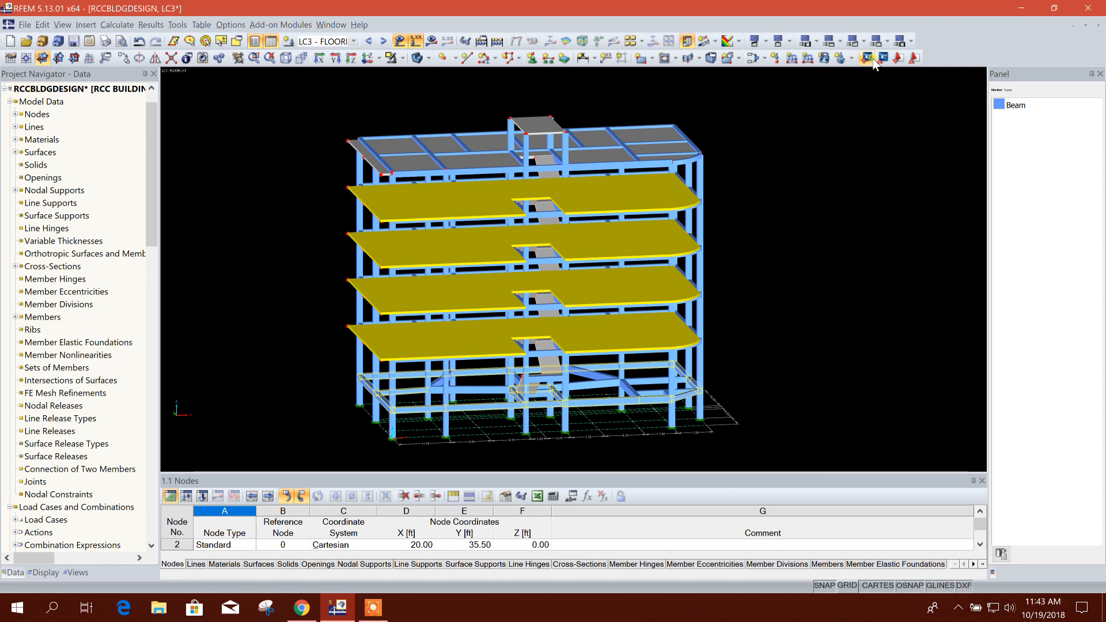
left_click(824, 58)
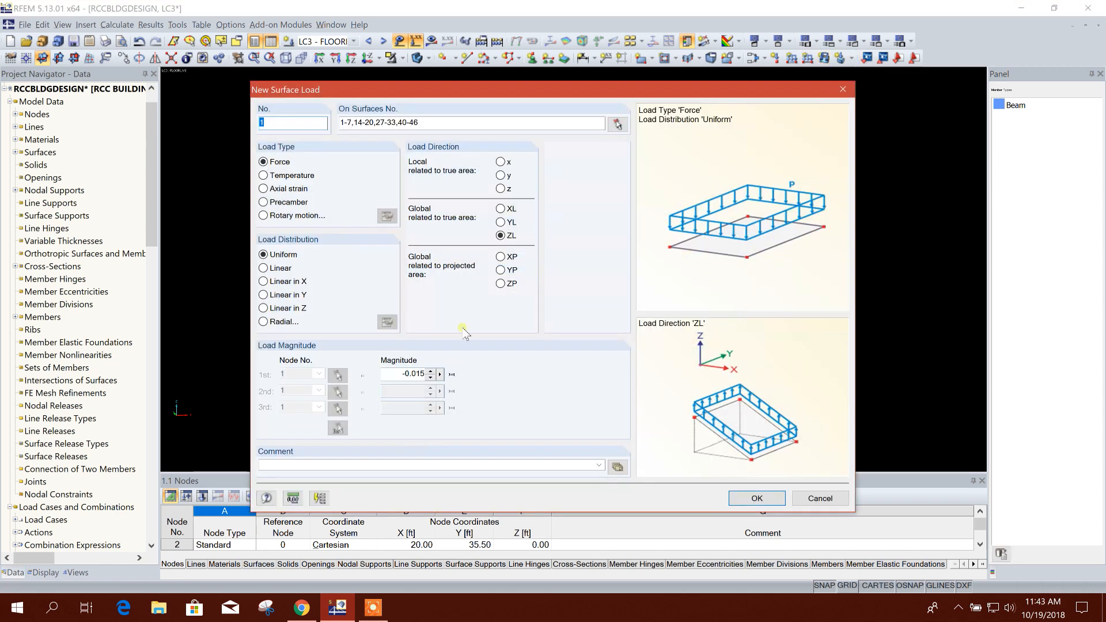
left_click_drag(416, 375, 429, 379)
left_click(755, 499)
scroll(751, 358, "up", 1)
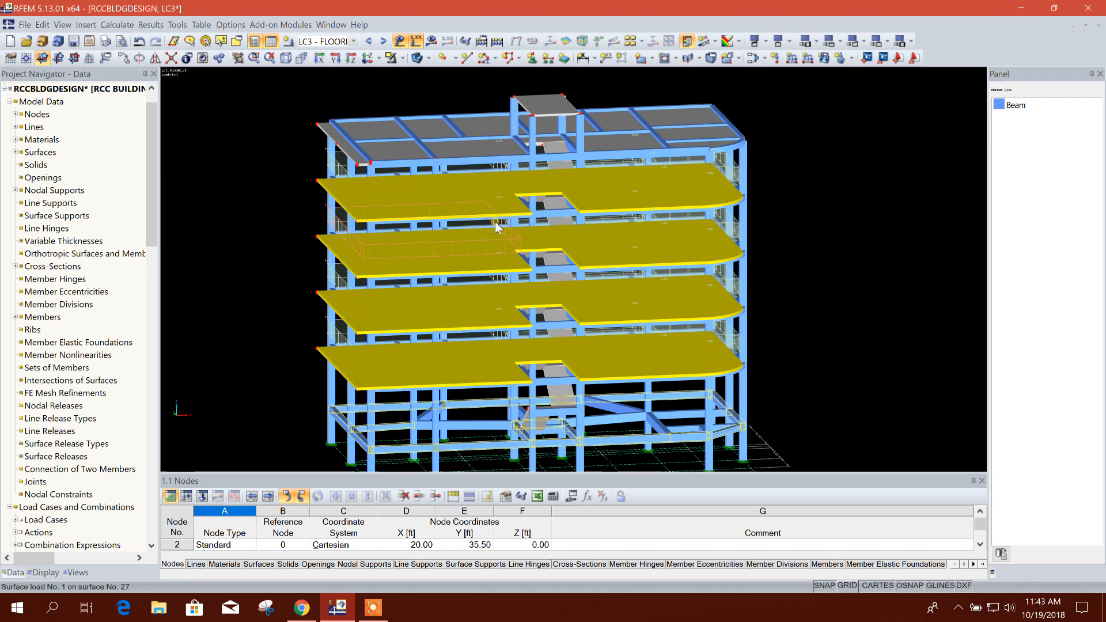
scroll(884, 292, "up", 1)
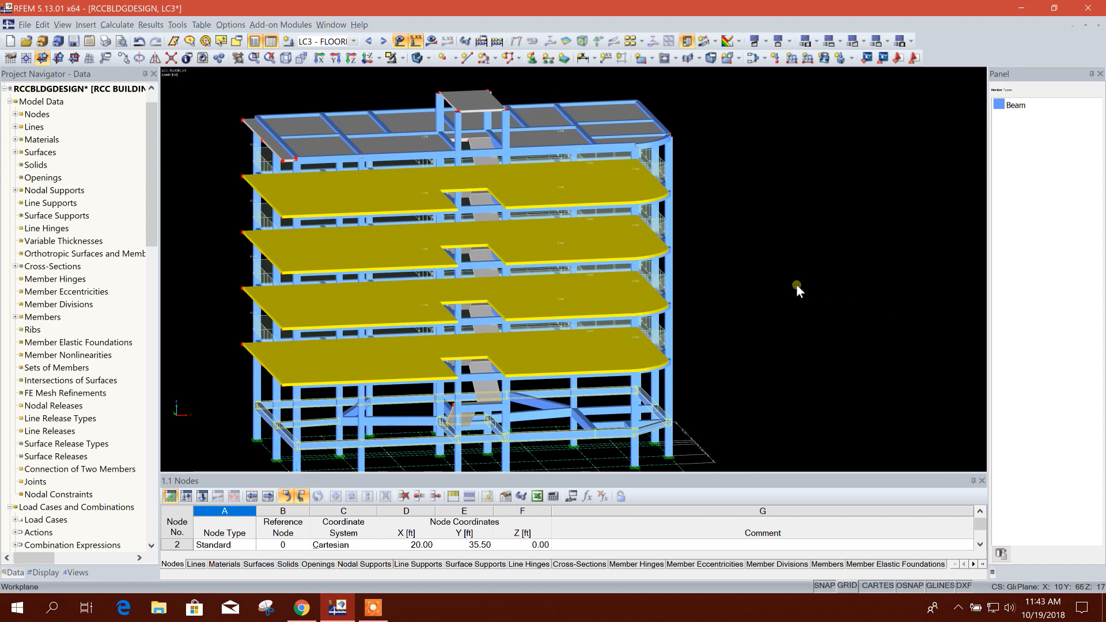
Step: Try to select the stair surfaces using Special Selection with a thickness from 7.00 to 7.50 in, and clear the resulting selection
left_click(42, 25)
mouse_move(85, 109)
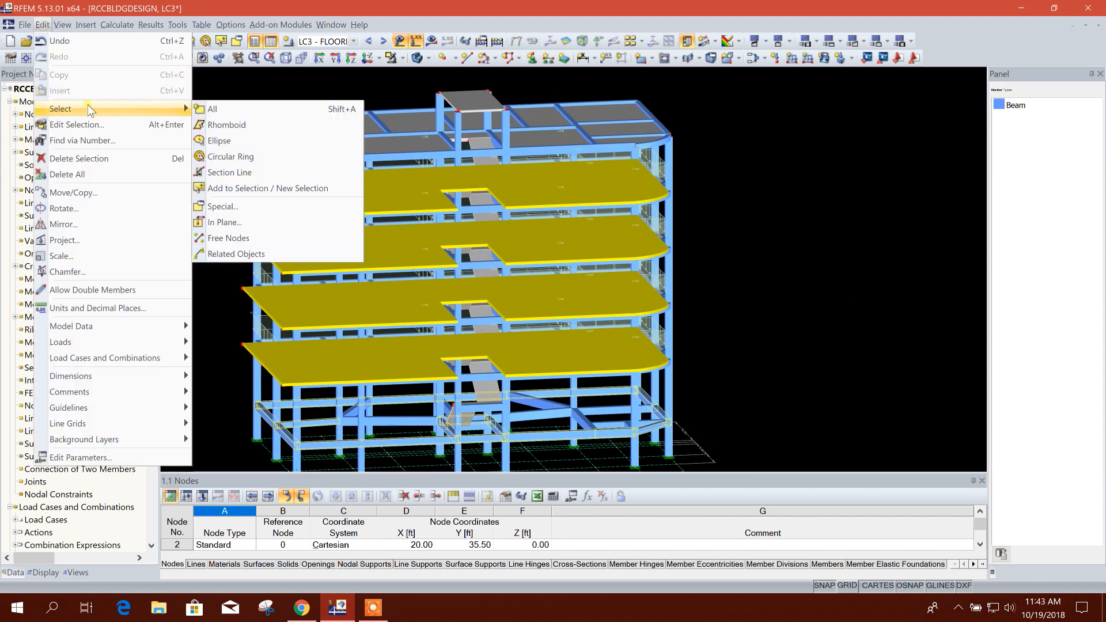
left_click(205, 217)
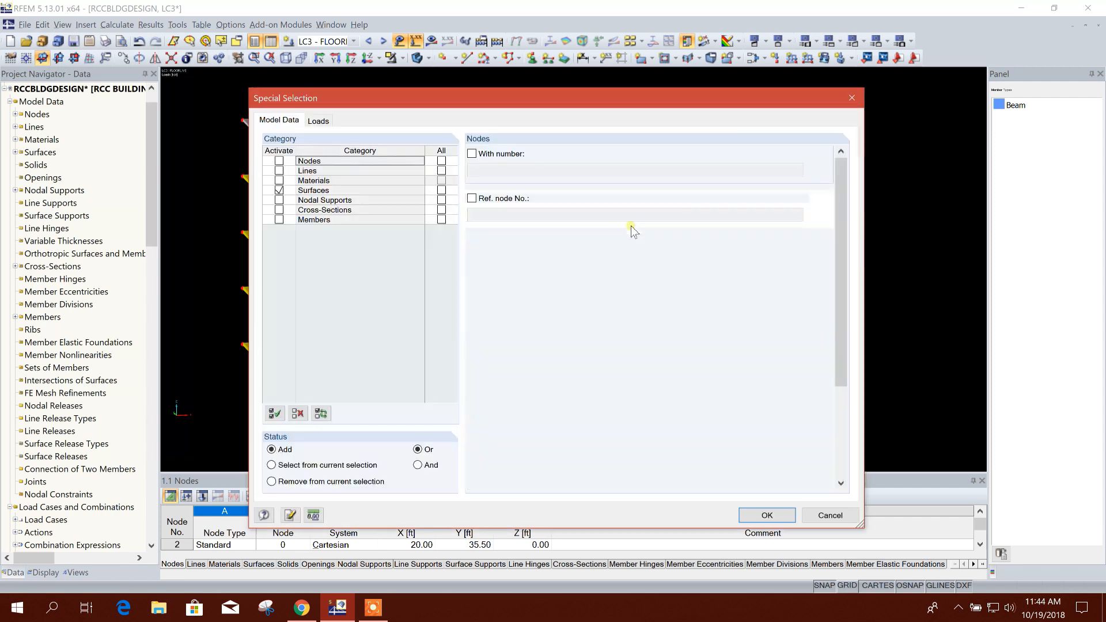
left_click(281, 192)
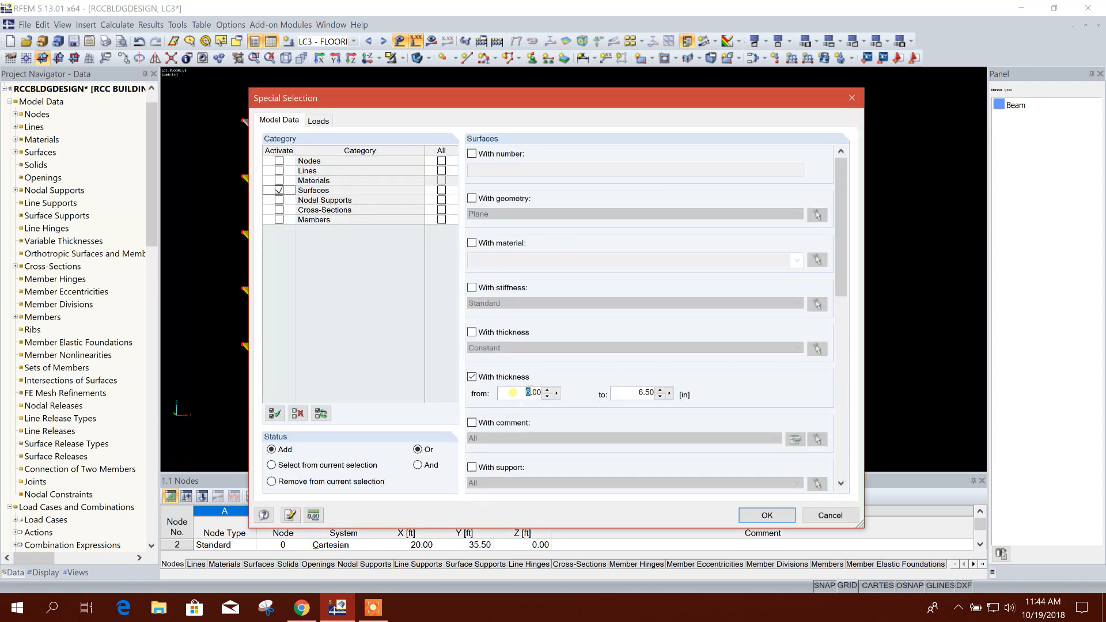
type("7")
type("7")
left_click(761, 509)
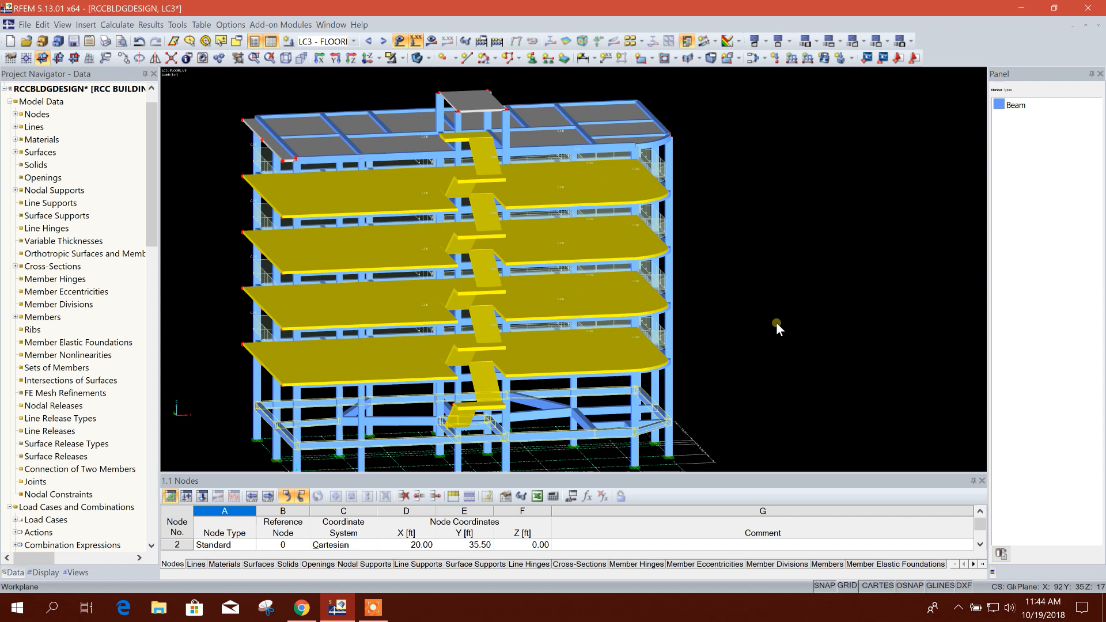
left_click(856, 288)
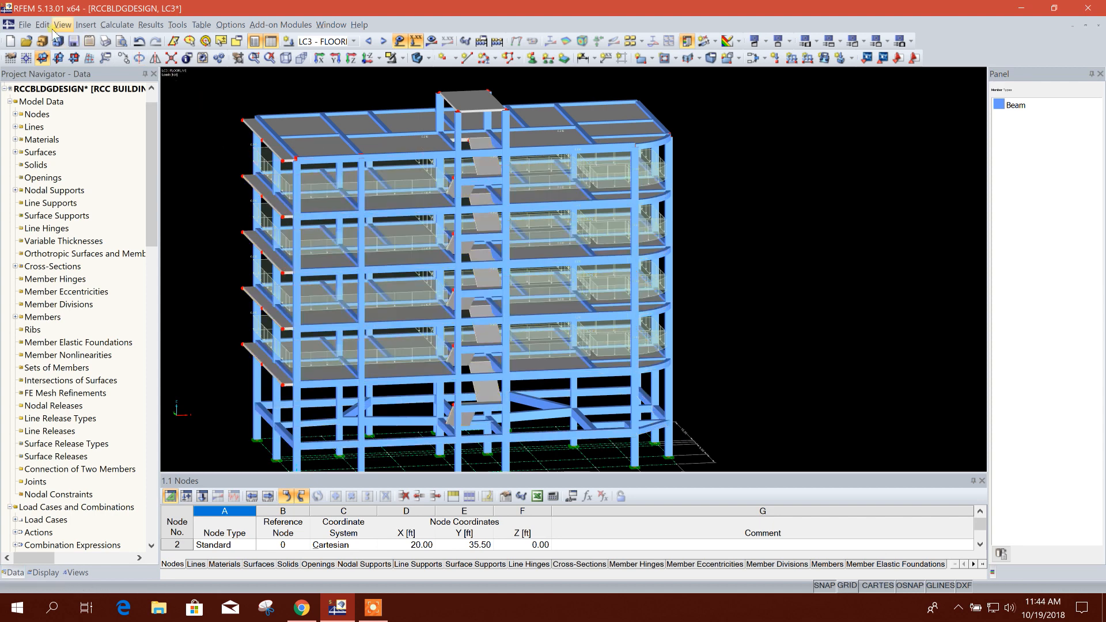
Step: Use Special Selection with the Surfaces category activated to select the stair slabs with a thickness from 7.00 to 7.50 in
left_click(43, 25)
mouse_move(94, 115)
left_click(214, 208)
left_click(286, 191)
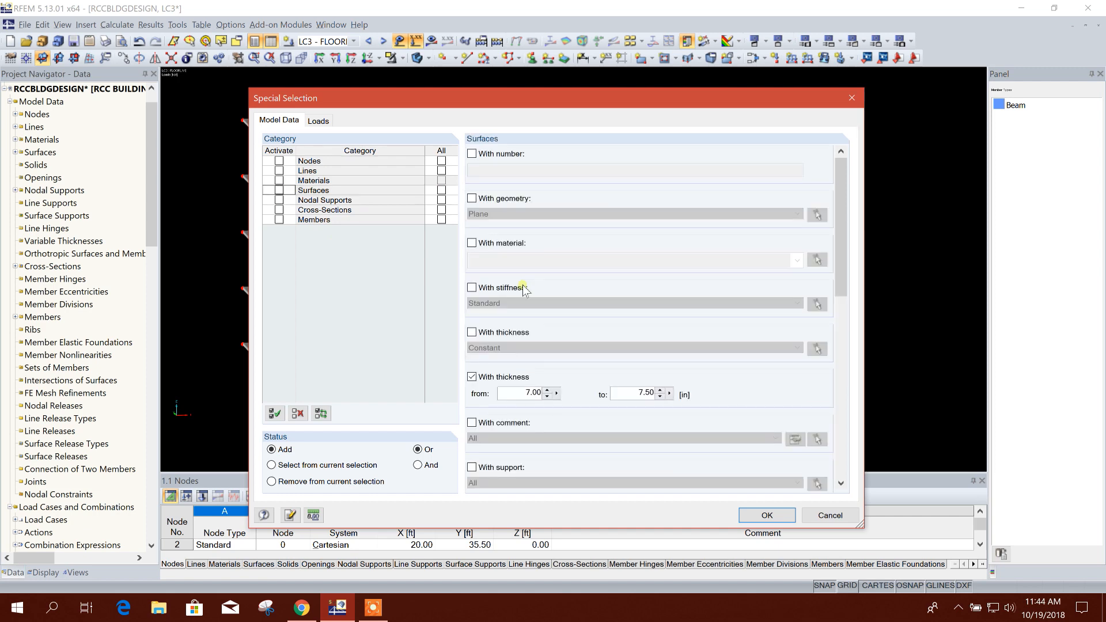
left_click(280, 190)
left_click(280, 191)
left_click(767, 515)
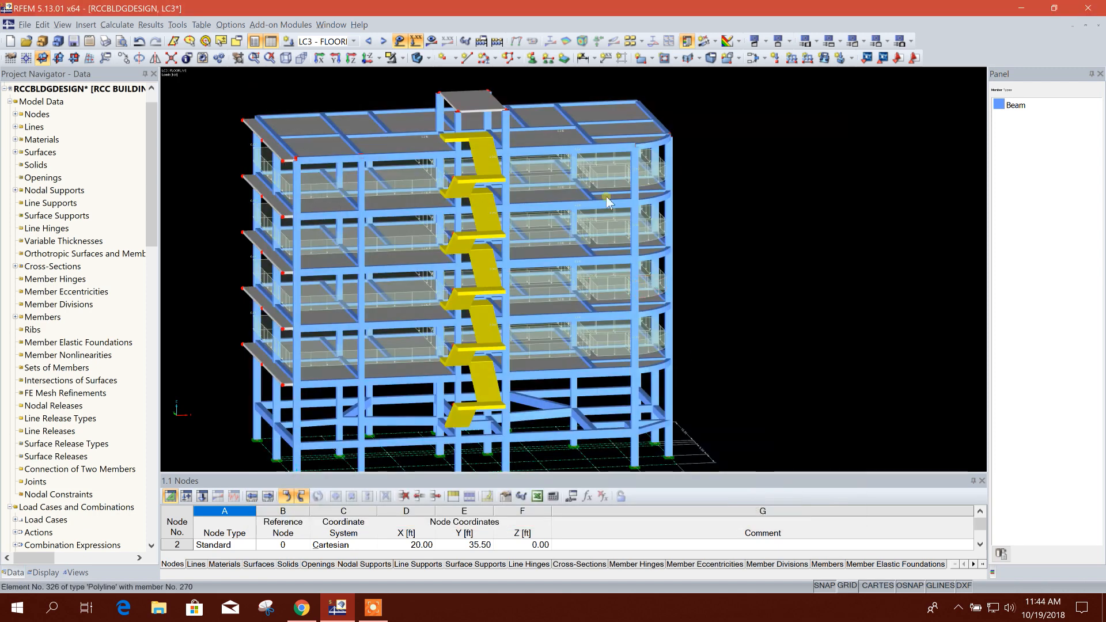
Step: Make LC4 active and apply a uniform force surface load of -0.063 in global ZL to surfaces 8-13, 21-26, 34-39, 47-52 and 60-65
left_click(384, 43)
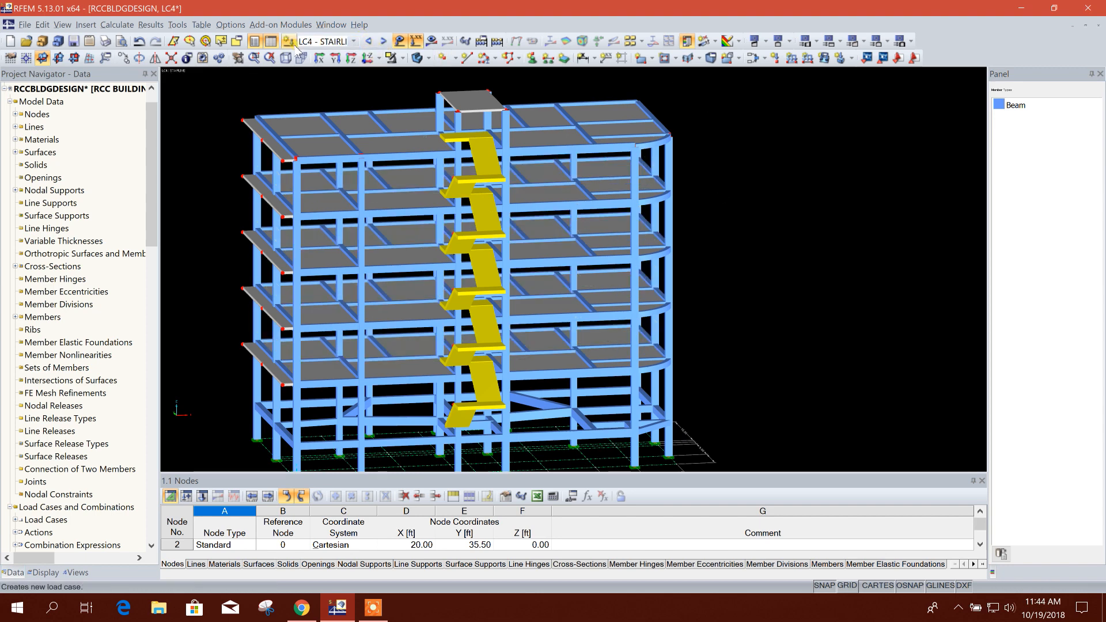
left_click(825, 58)
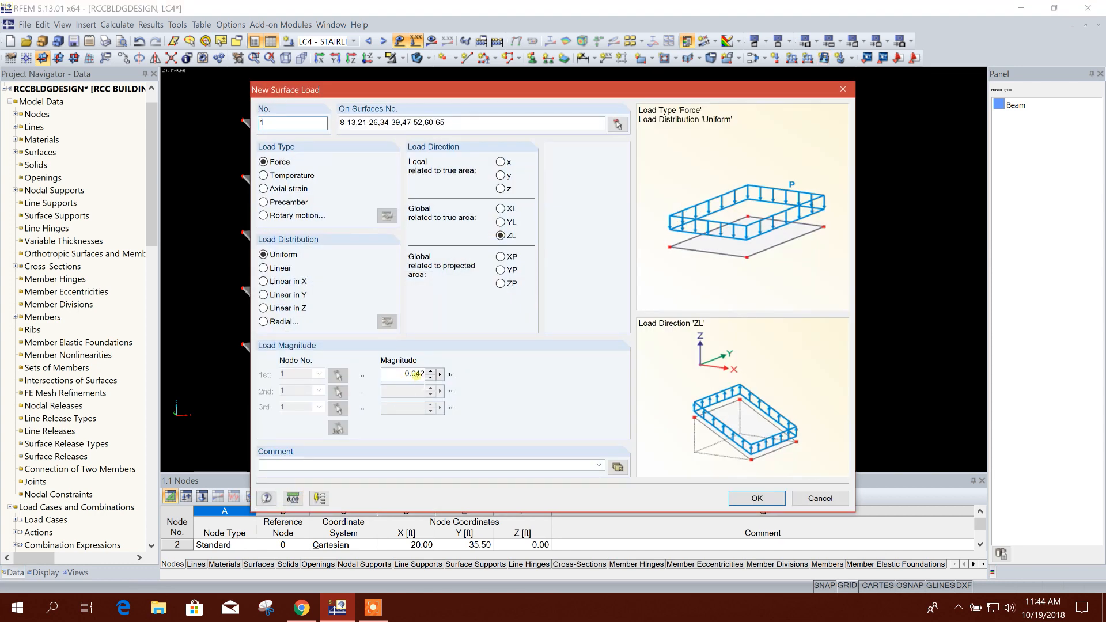
left_click_drag(416, 375, 452, 380)
type("63")
left_click(762, 498)
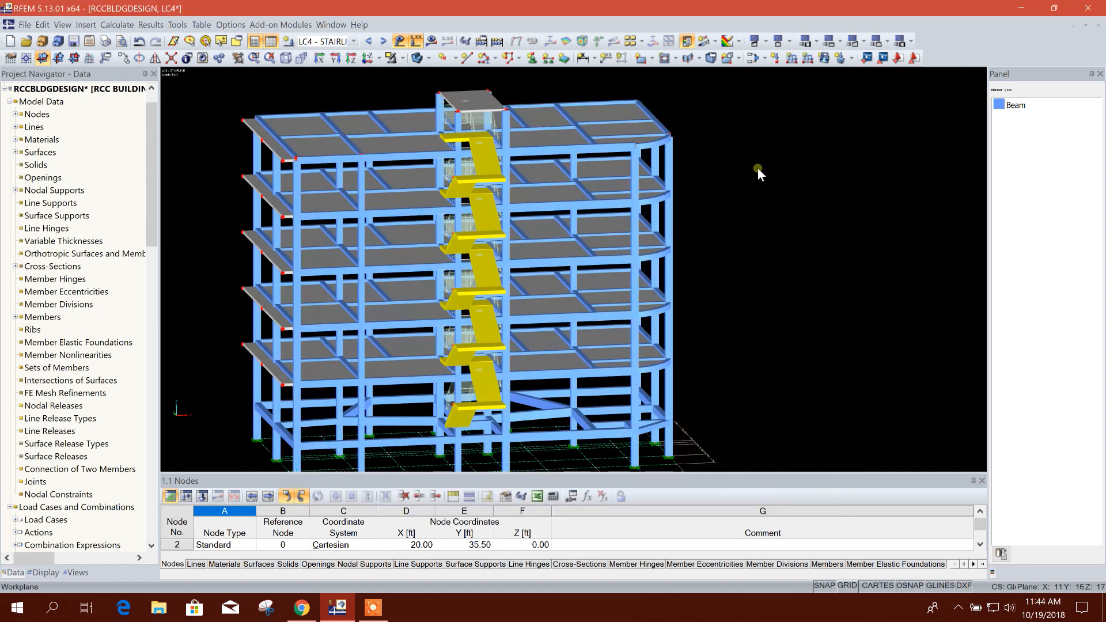
Step: Make LC5 the active load case and clear the stair slab selection
left_click(383, 42)
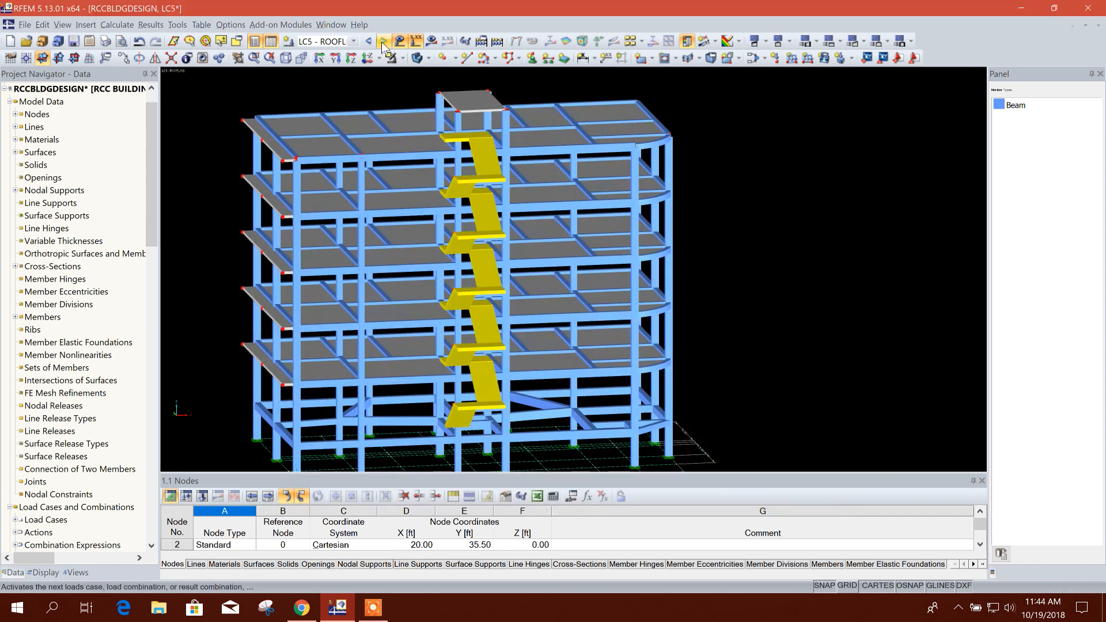
left_click(767, 191)
middle_click_drag(778, 199, 769, 241)
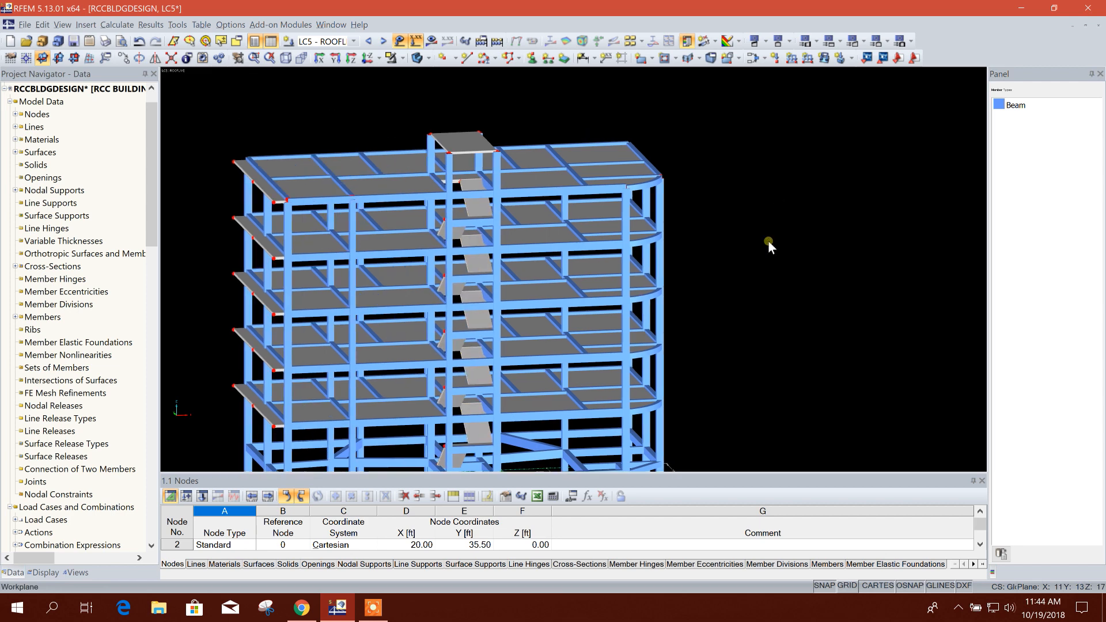
left_click(605, 163)
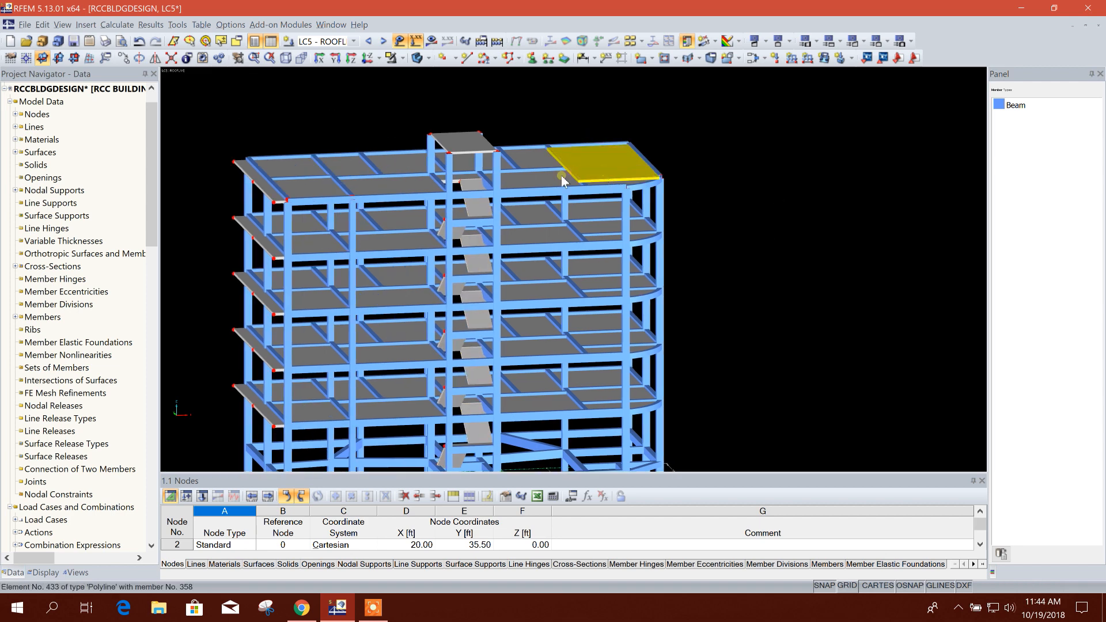
middle_click_drag(556, 184, 596, 276, "ctrl")
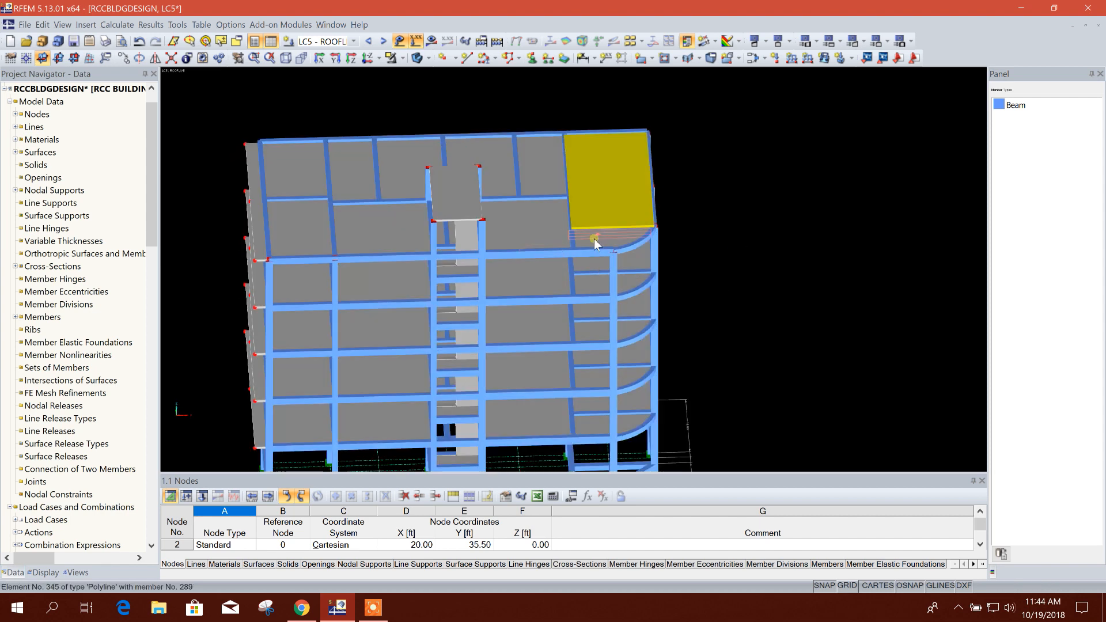
left_click(600, 241, "ctrl")
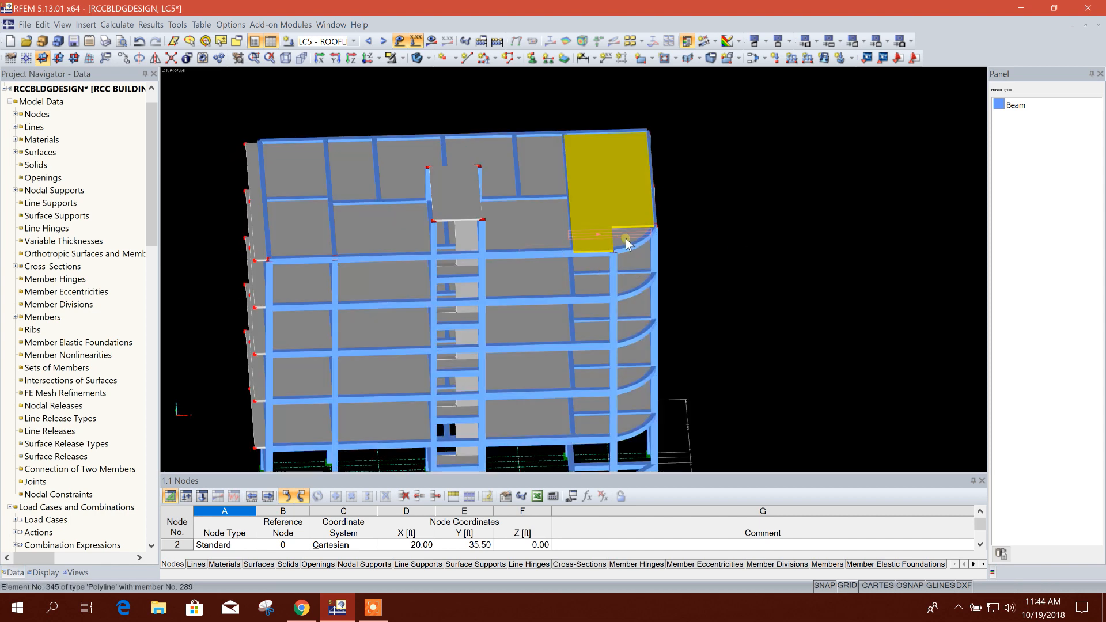
key("Escape")
Step: Use Special Selection with the Surfaces category to select the main roof slabs, with thickness starting from 5.00 in and a reduced upper limit
left_click(42, 25)
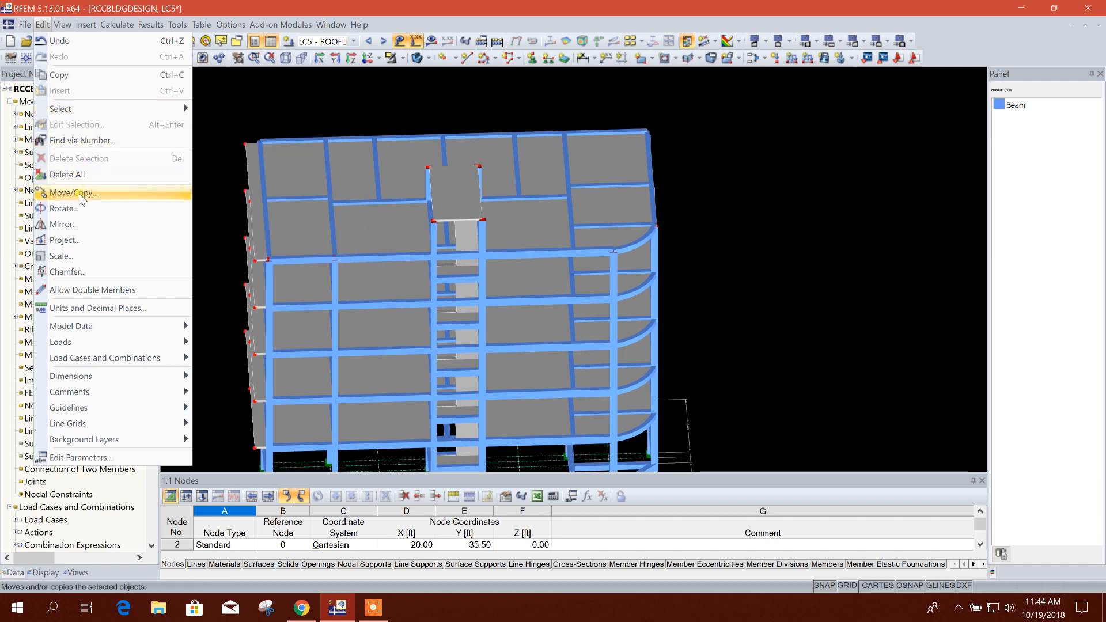
mouse_move(80, 107)
left_click(231, 202)
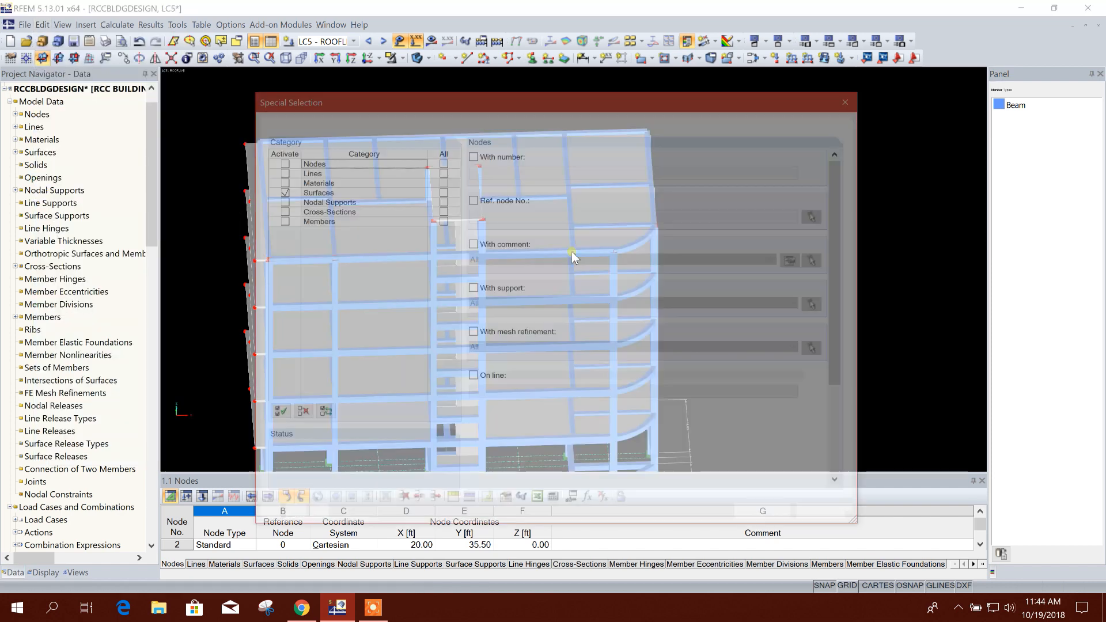
left_click(287, 192)
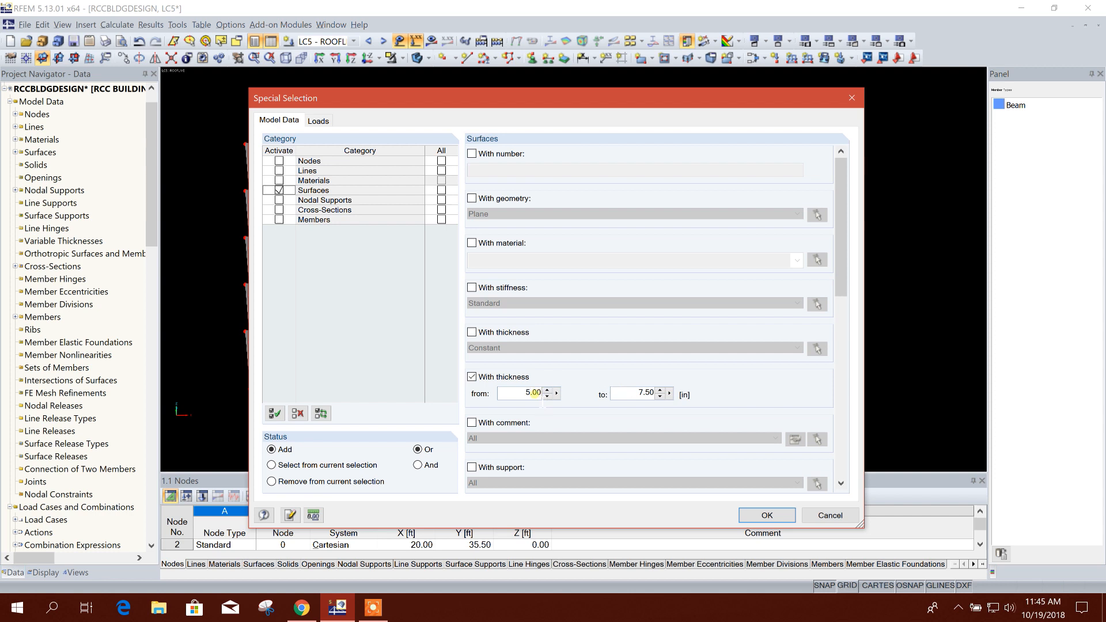
type("5")
left_click_drag(631, 393, 640, 393)
left_click(755, 519)
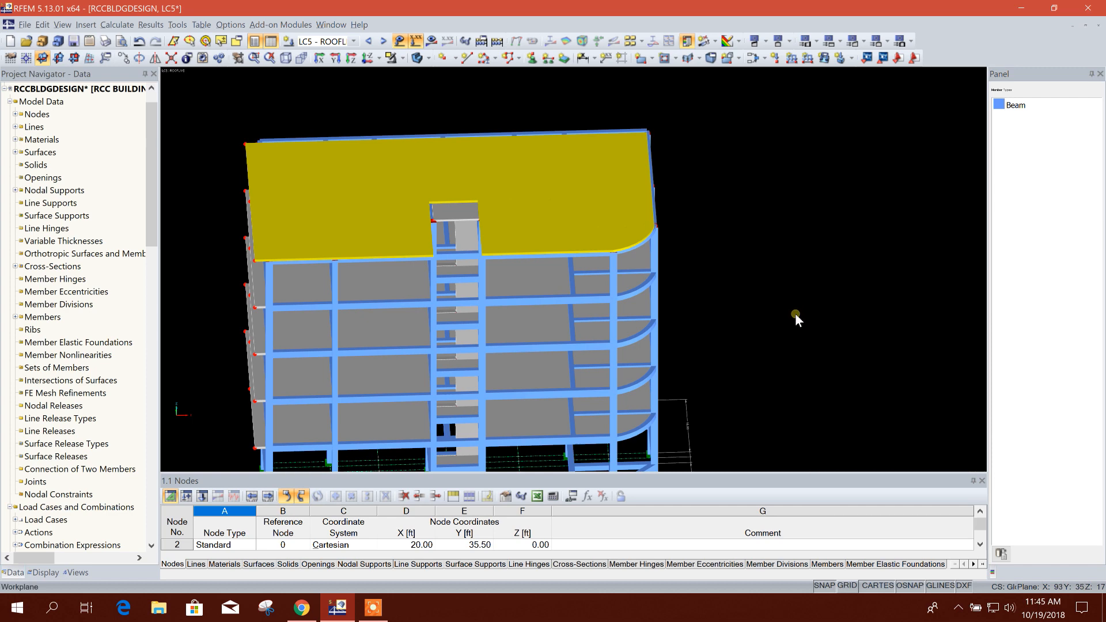
Step: Apply a uniform force surface load of -0.033 in the global ZL direction to roof surfaces 53-59 in LC5
middle_click_drag(805, 349, 901, 298, "ctrl")
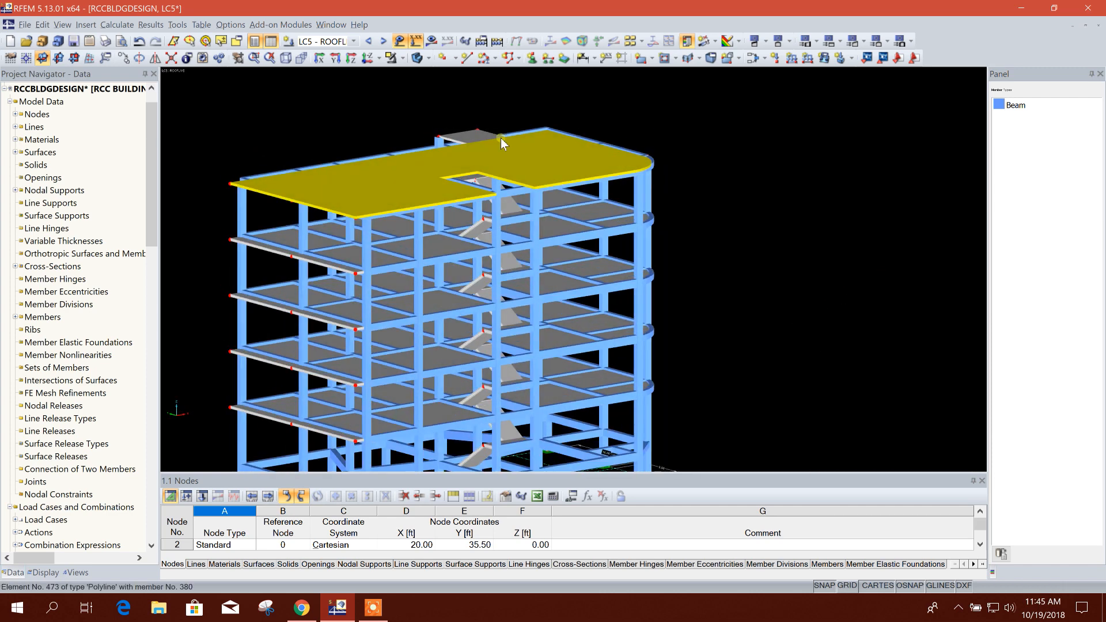
left_click(808, 57)
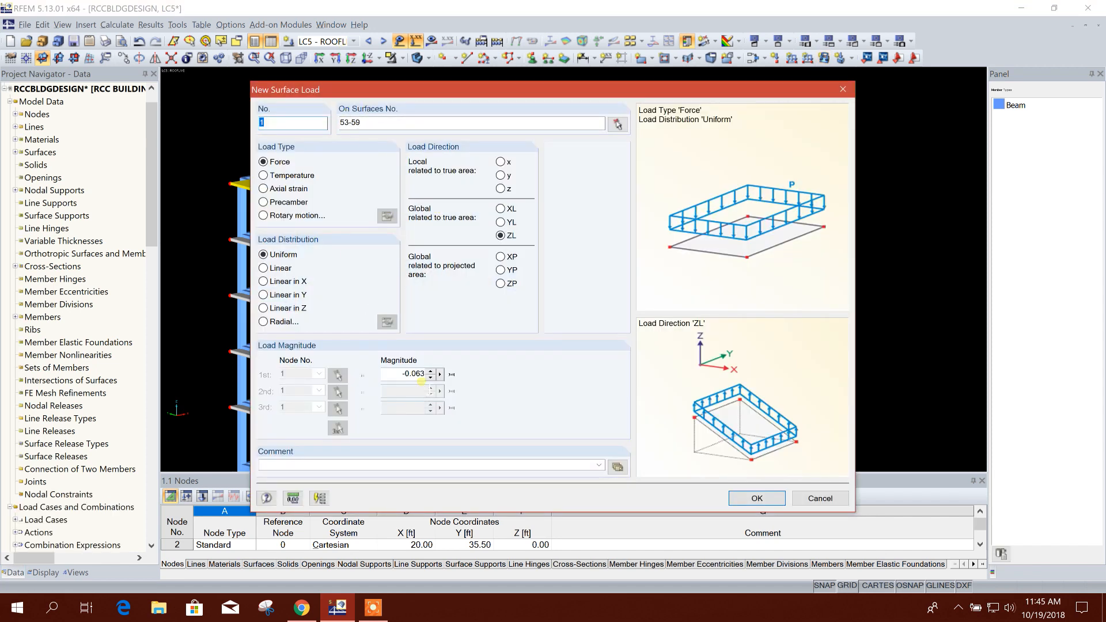
left_click_drag(418, 375, 438, 387)
type("33")
key("Return")
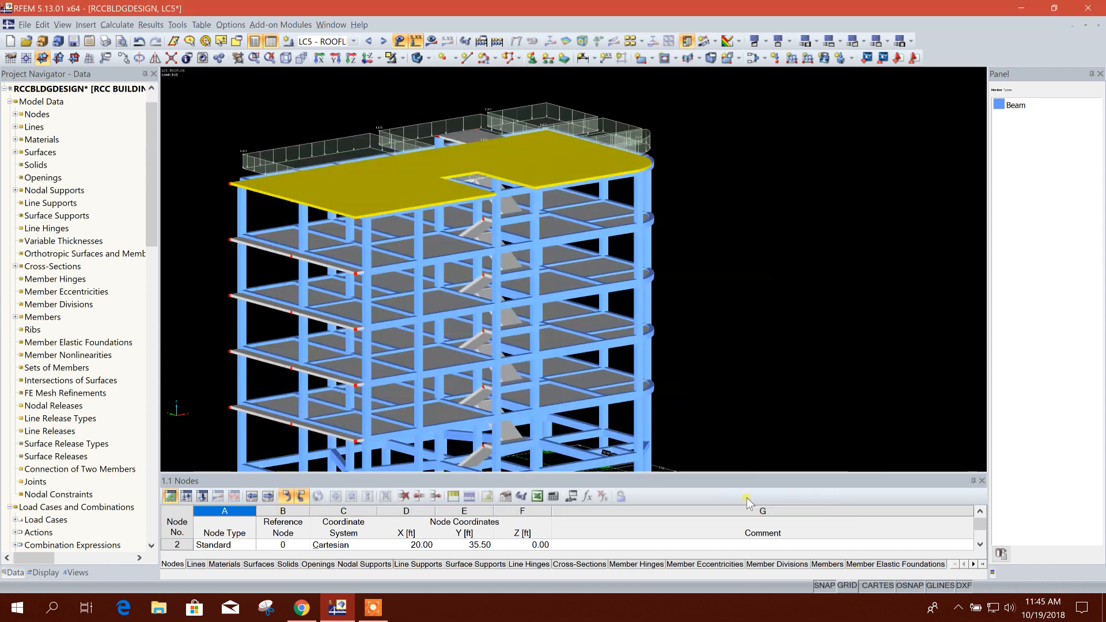
Step: Select the slab on top of the stair tower and open a new surface load for it in LC5 without applying it
mouse_move(707, 233)
middle_mouse_down()
mouse_move(715, 251)
mouse_move(708, 227)
middle_mouse_up()
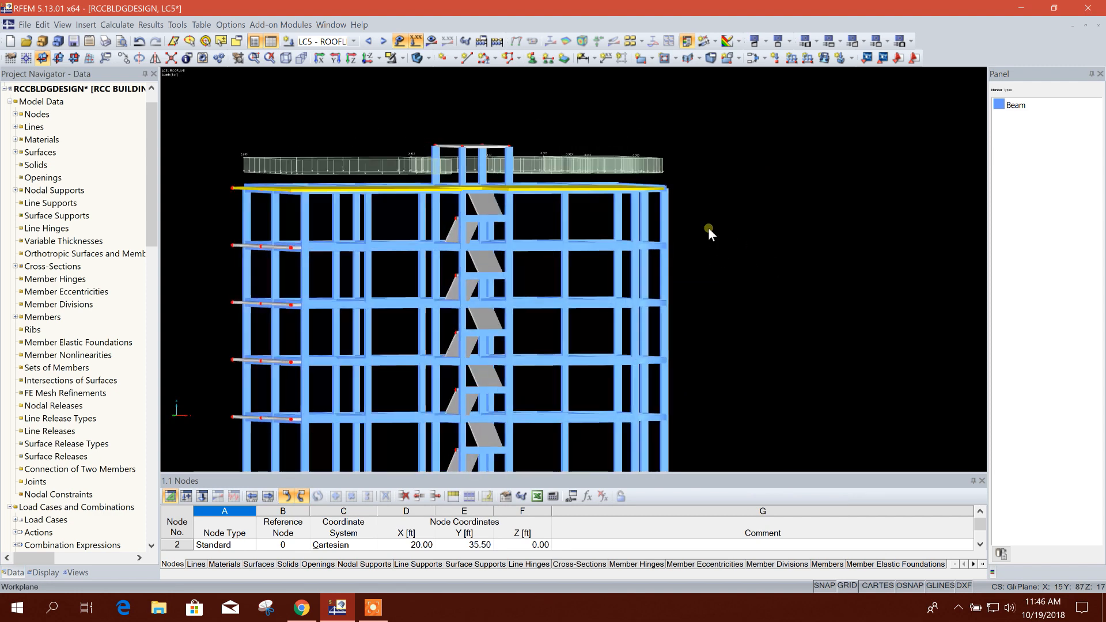
scroll(474, 122, "up", 5)
middle_click_drag(549, 111, 432, 99, "ctrl")
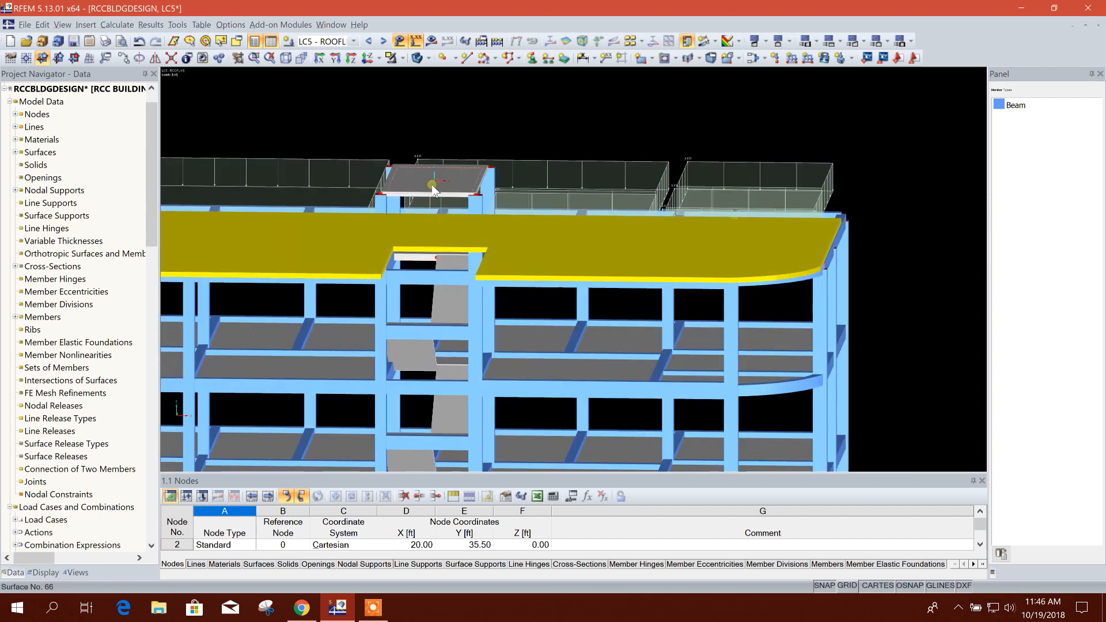
left_click(427, 183)
scroll(513, 158, "down", 3)
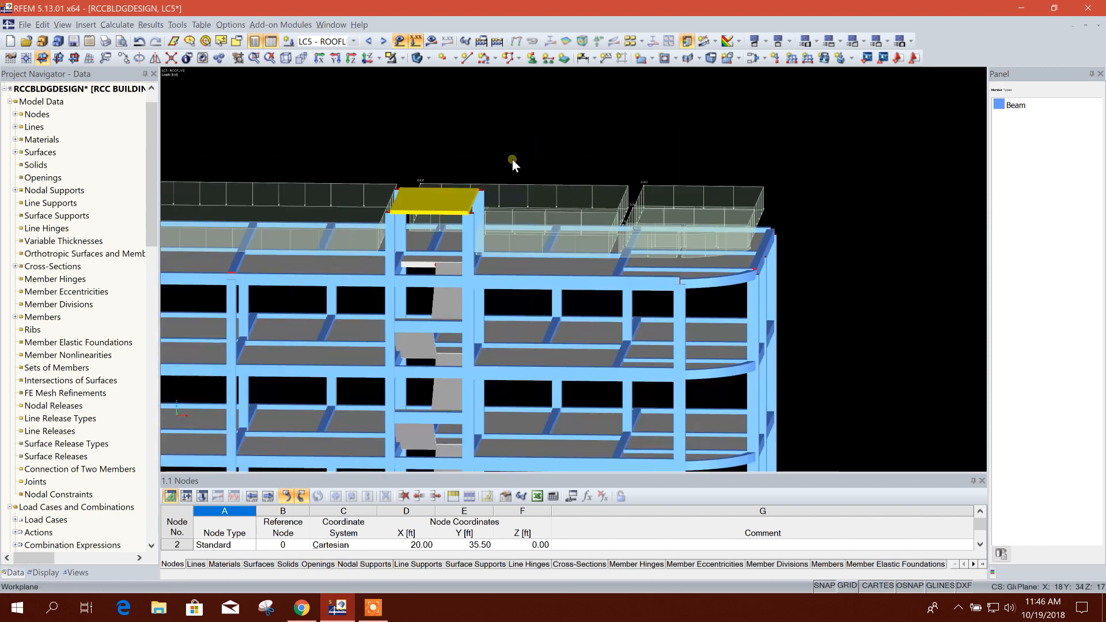
middle_click_drag(830, 160, 765, 148)
left_click(823, 57)
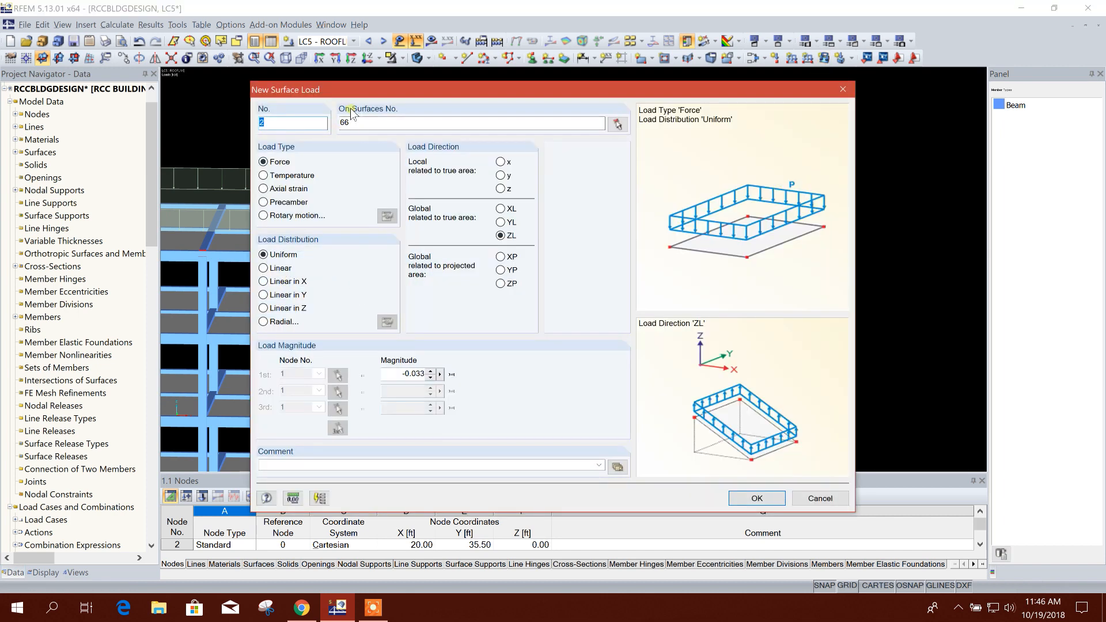
left_click(843, 89)
Step: Make LC3 active and apply a uniform force surface load of -0.250 in the global ZL direction to surface 66
left_click(370, 42)
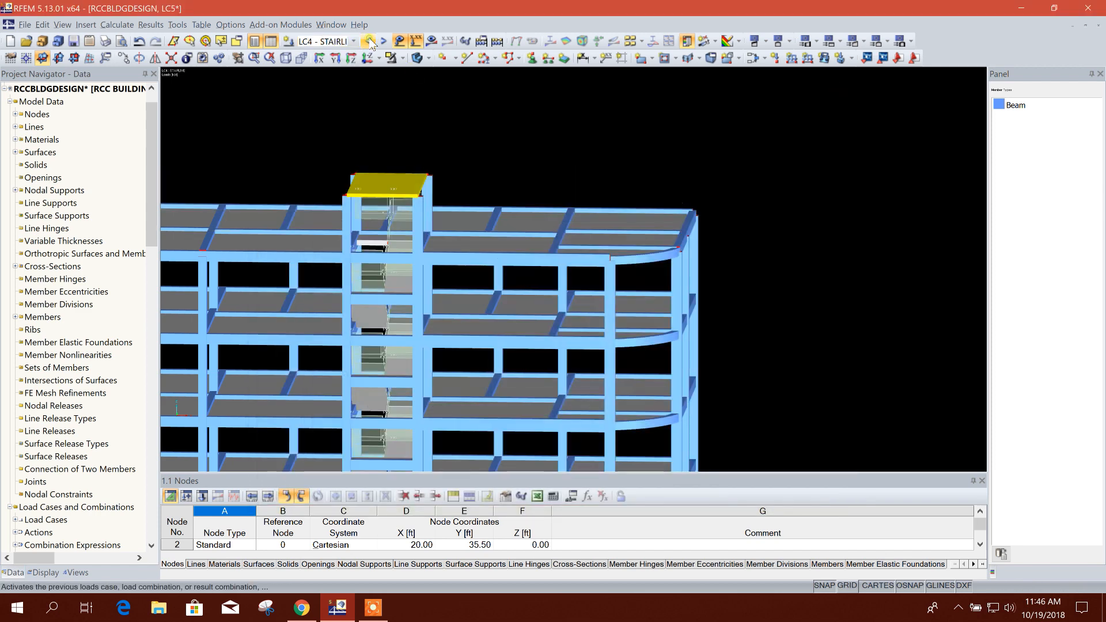
left_click(369, 41)
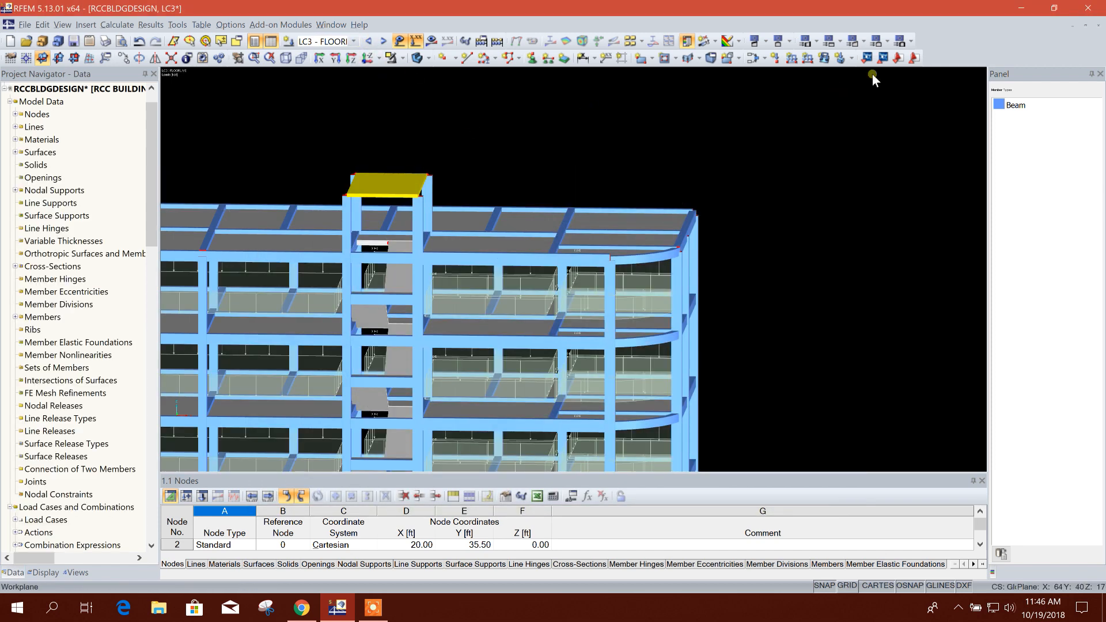
left_click(824, 57)
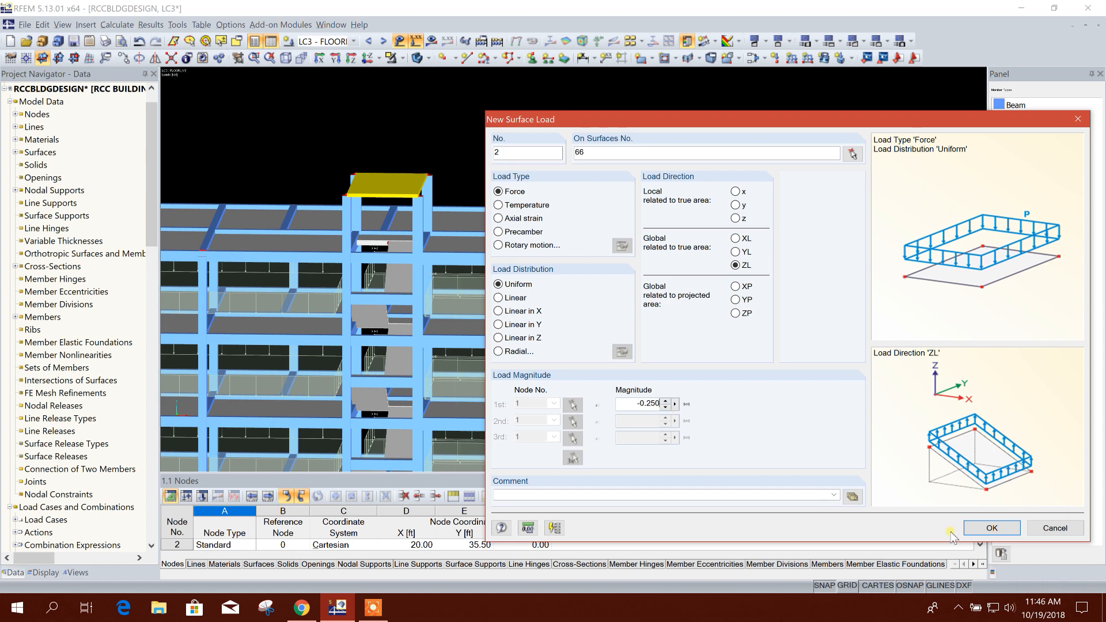
left_click(991, 528)
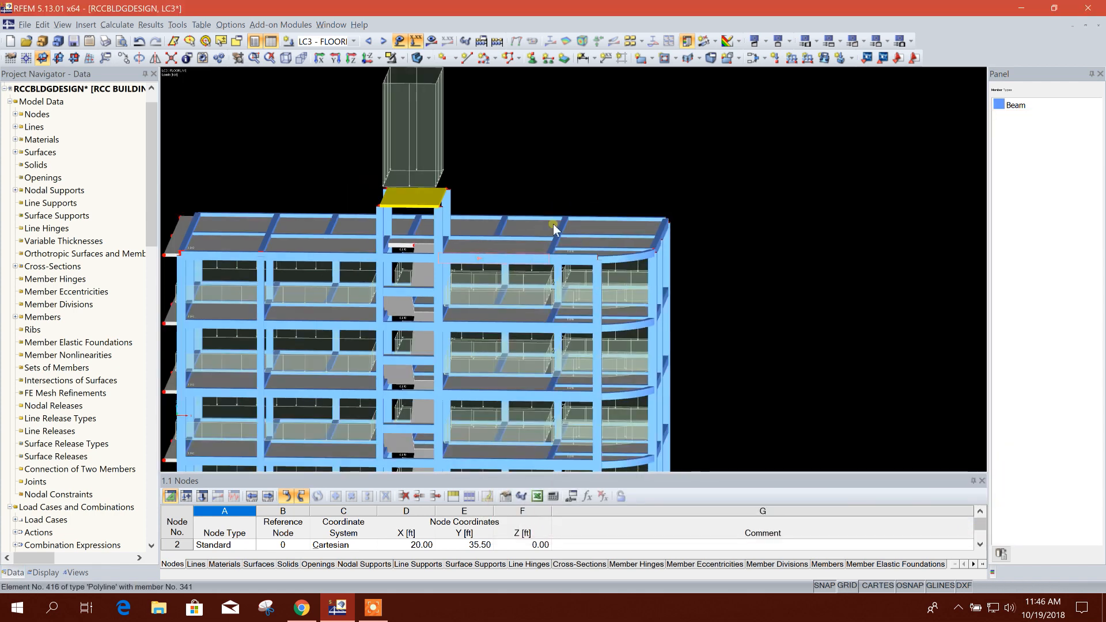
Step: Edit the stair tower's top slab, surface 66, and set its constant thickness to 7.00 in
scroll(553, 229, "up", 4)
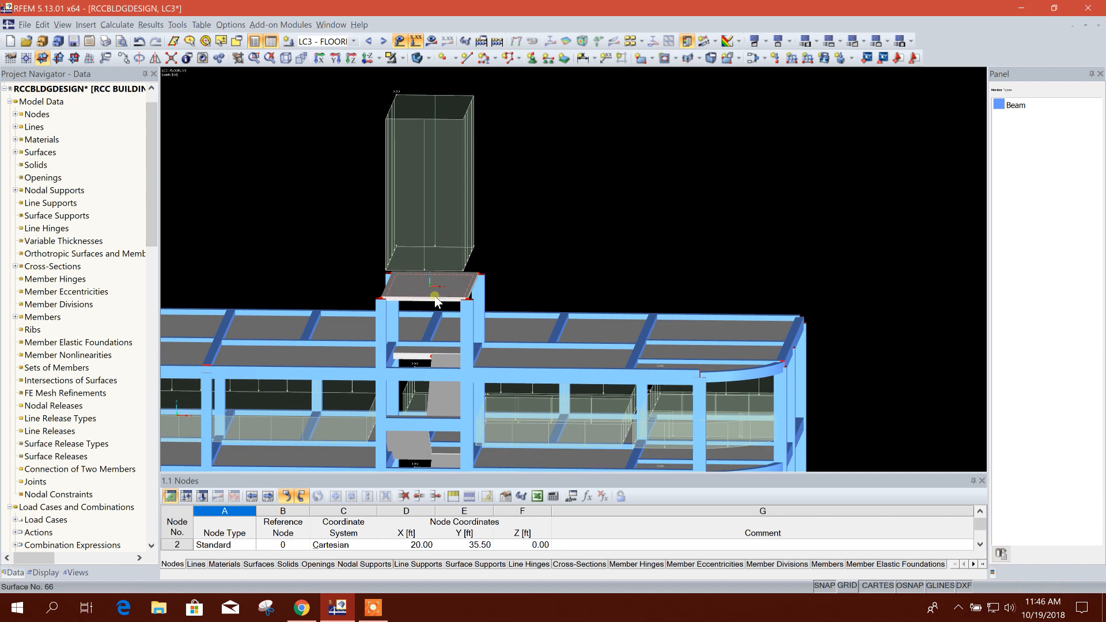
mouse_move(593, 267)
middle_mouse_down("ctrl")
mouse_move(549, 255)
mouse_move(613, 267)
middle_mouse_up("ctrl")
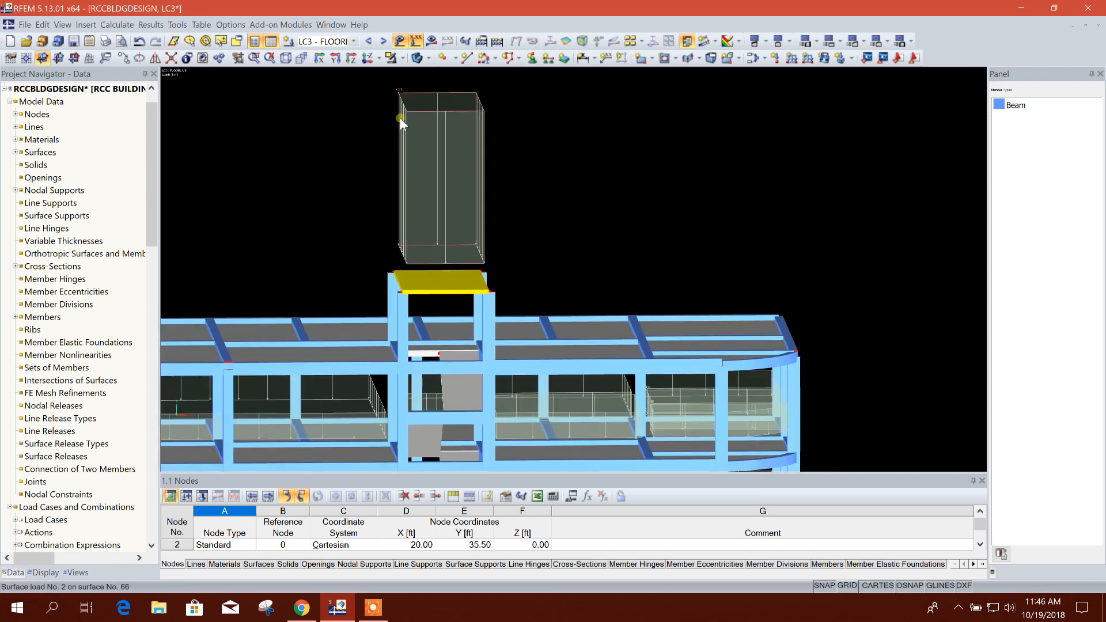
right_click(420, 279)
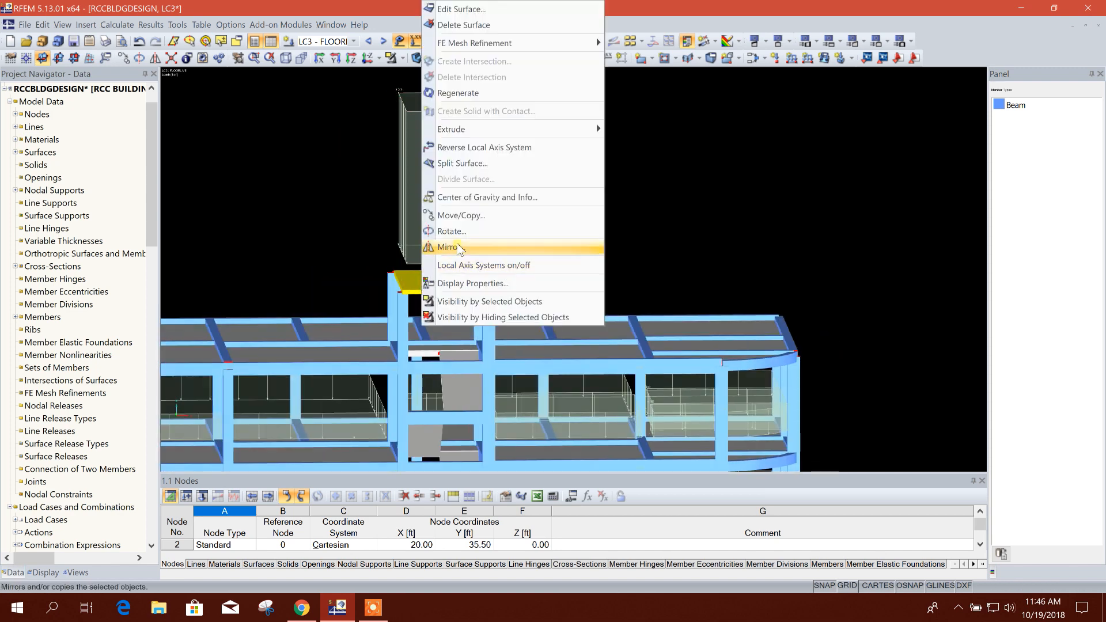
left_click(461, 9)
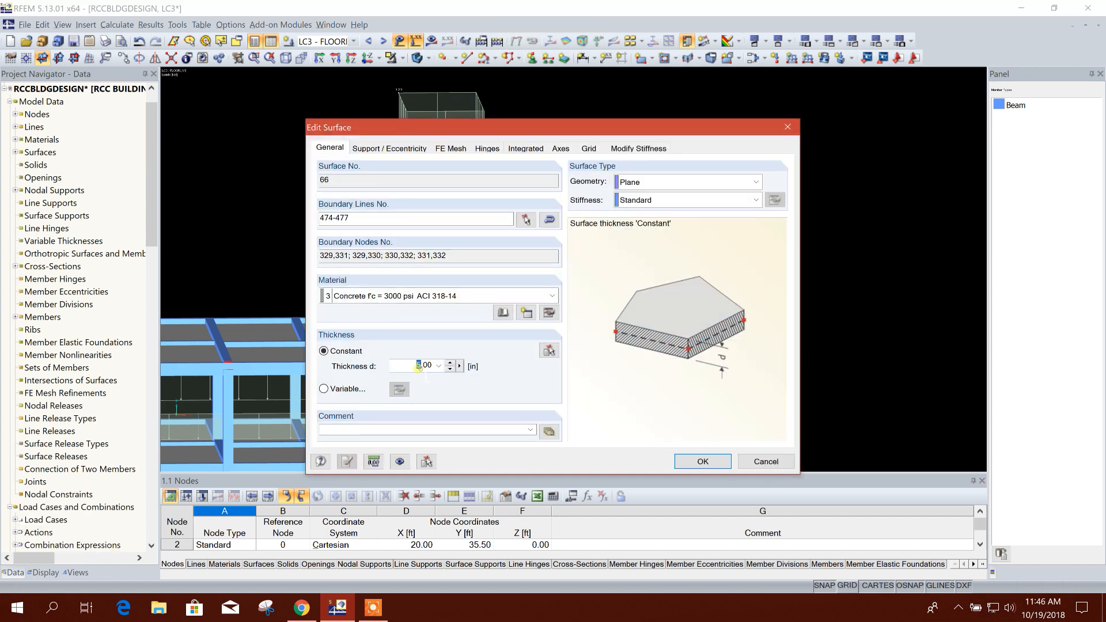
type("7")
left_click(712, 463)
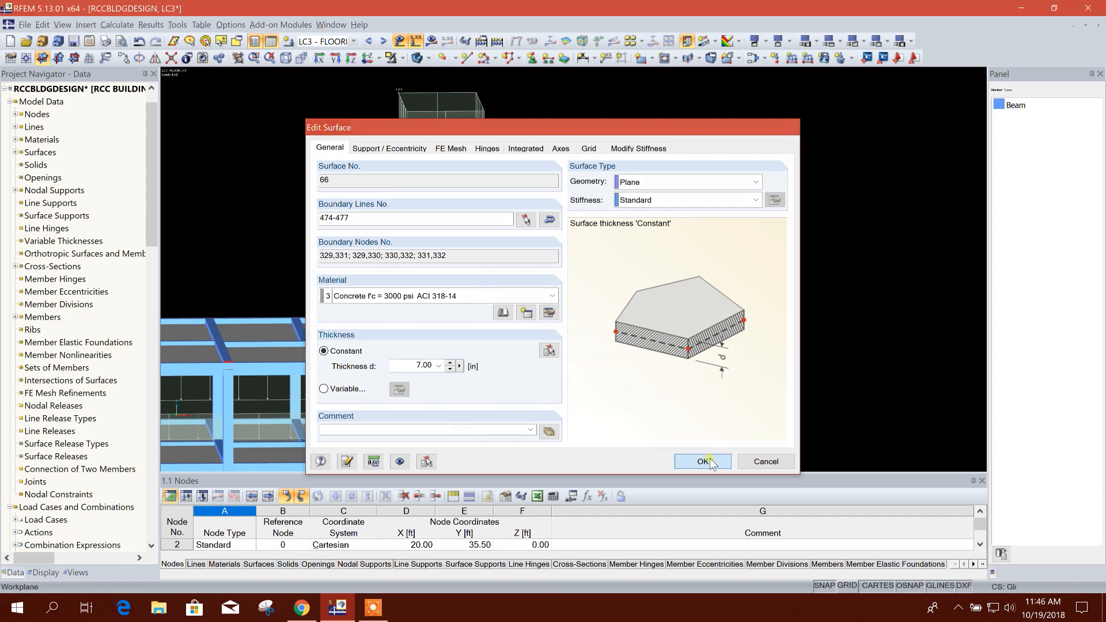
Step: Step through the load cases with the whole building in view and make LC6 - Wx+ the active one
left_click(636, 251)
scroll(632, 210, "down", 3)
middle_click_drag(783, 311, 545, 205, "ctrl")
left_click(383, 41)
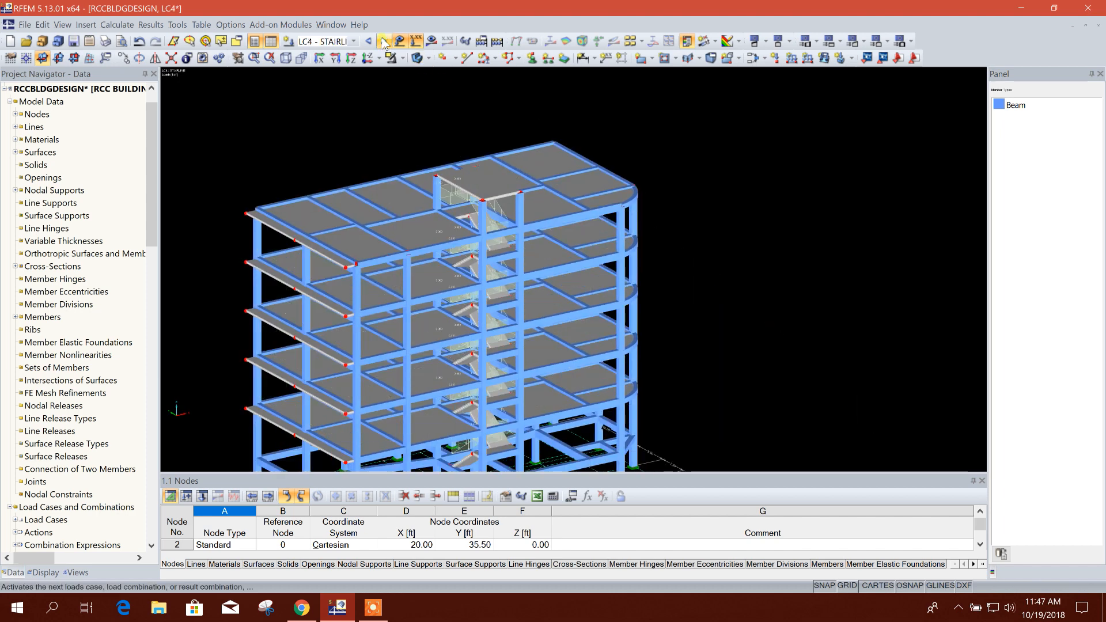
left_click(383, 42)
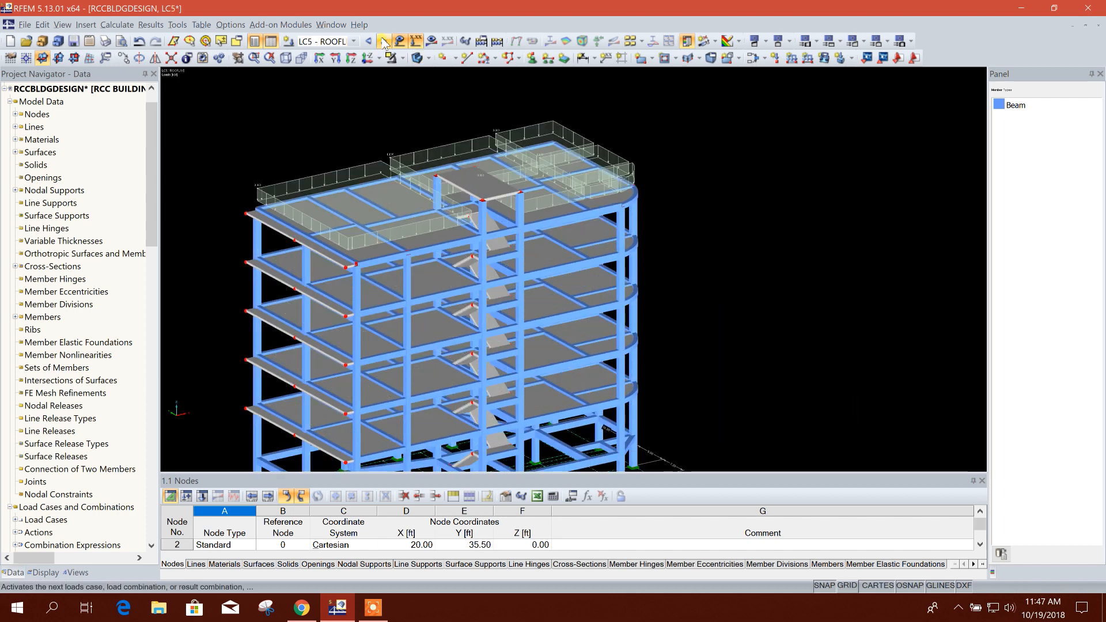
left_click(383, 42)
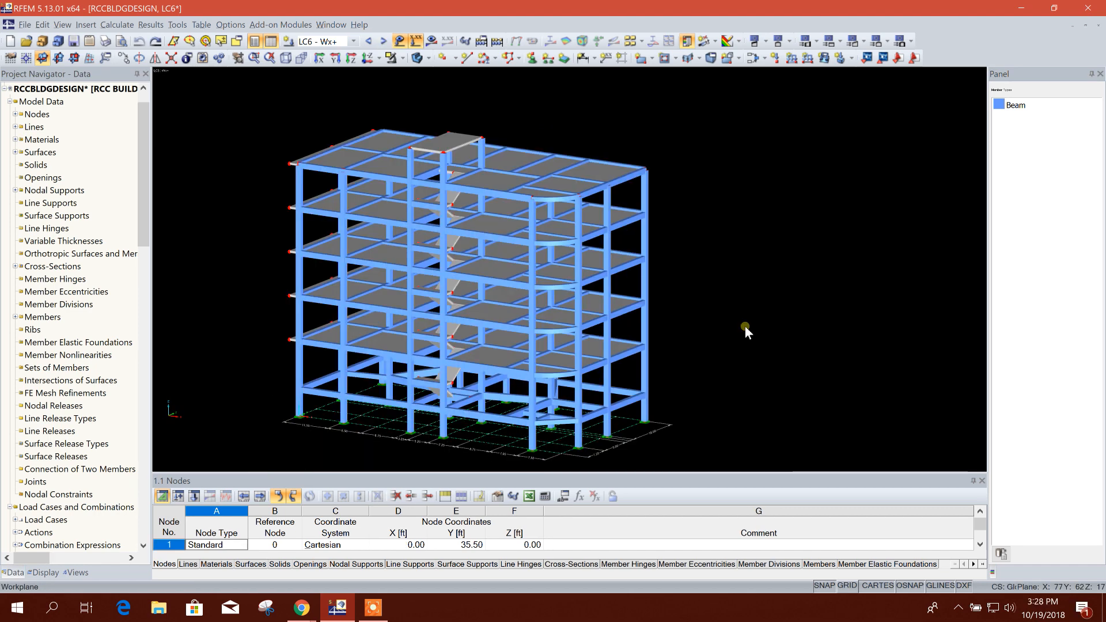
Step: Start generating wind loads on the building's vertical walls according to ASCE/SEI 7-16
mouse_move(731, 320)
middle_mouse_down()
mouse_move(741, 291)
mouse_move(739, 304)
middle_mouse_up()
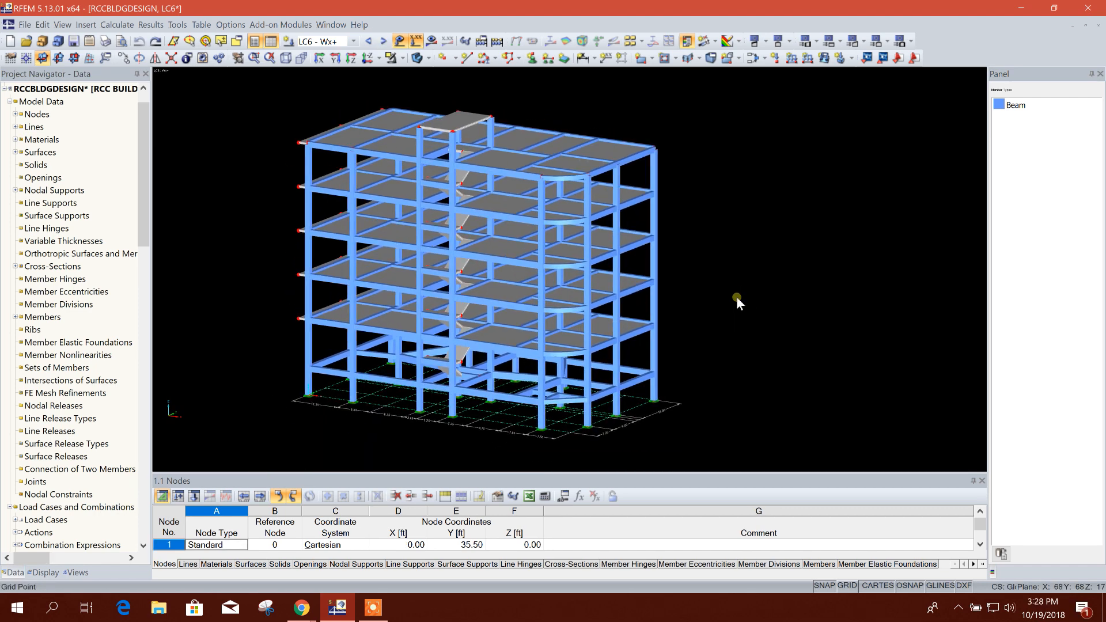
middle_click_drag(278, 136, 271, 141)
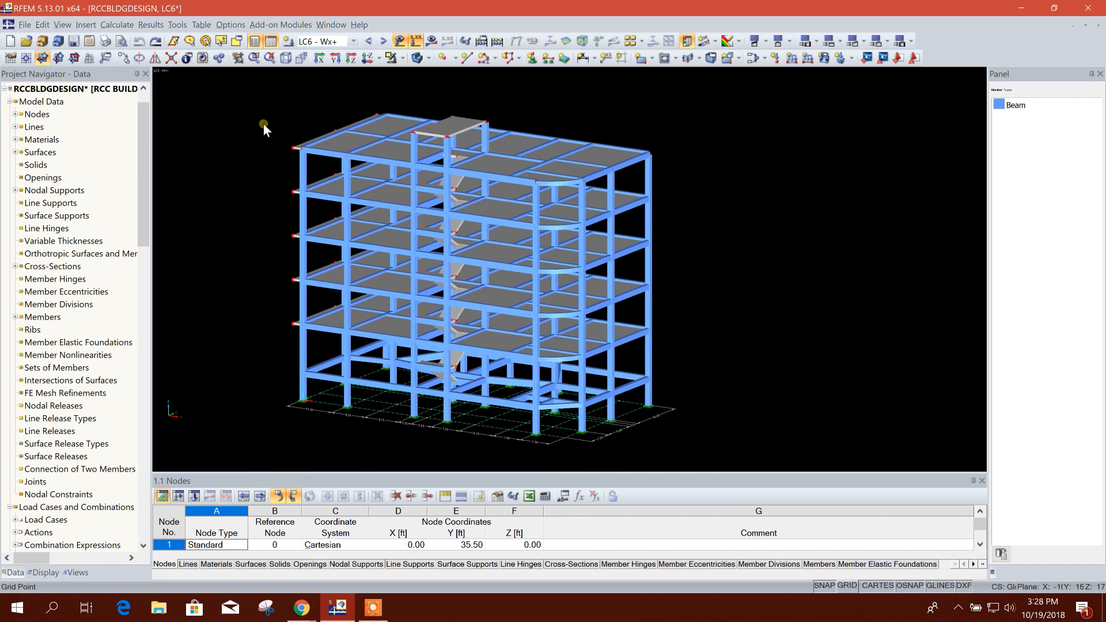
left_click(182, 26)
left_click(257, 333)
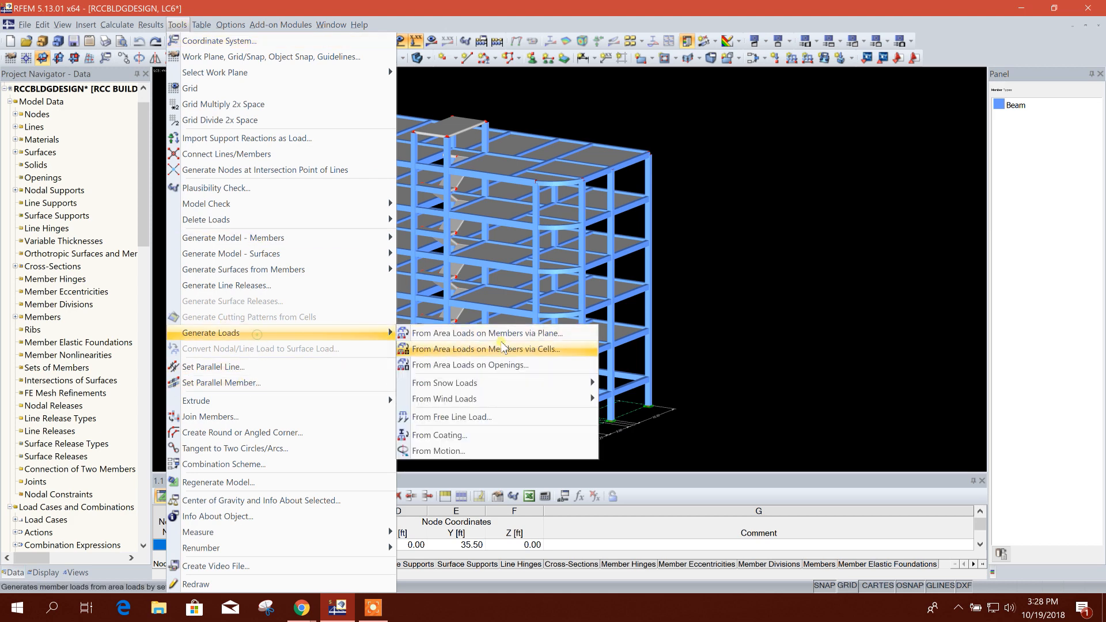
mouse_move(486, 399)
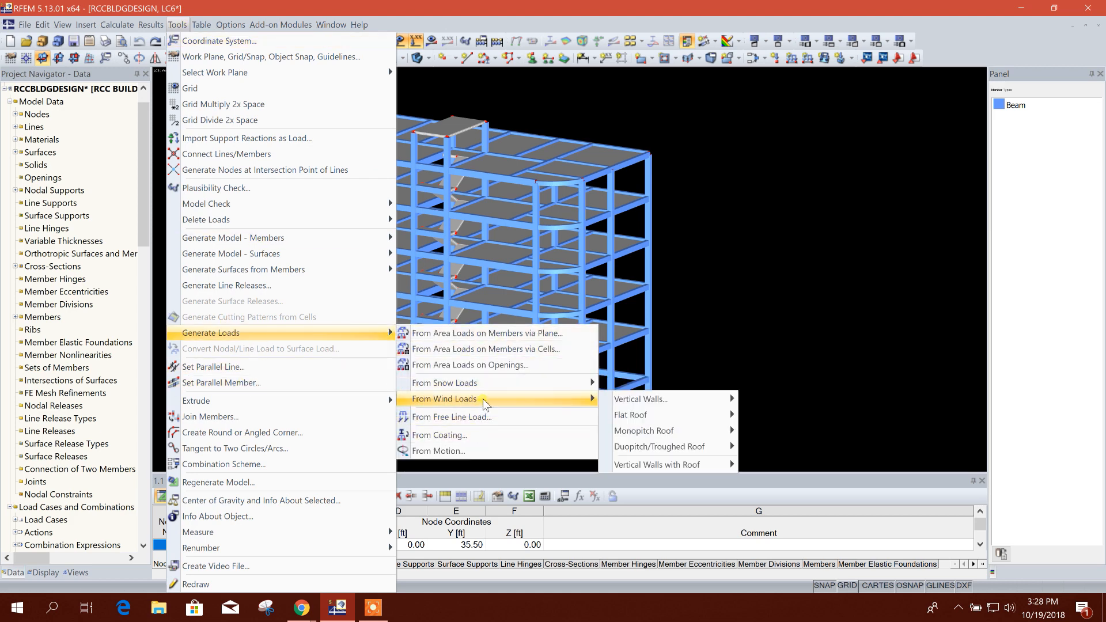
mouse_move(674, 397)
left_click(769, 448)
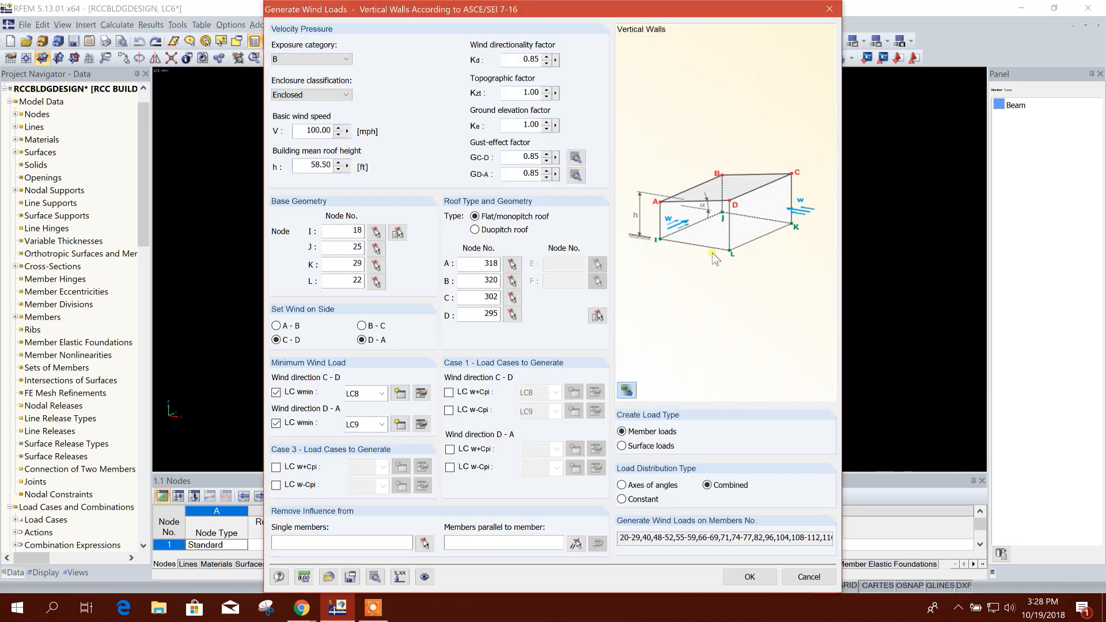
left_click_drag(536, 19, 562, 25)
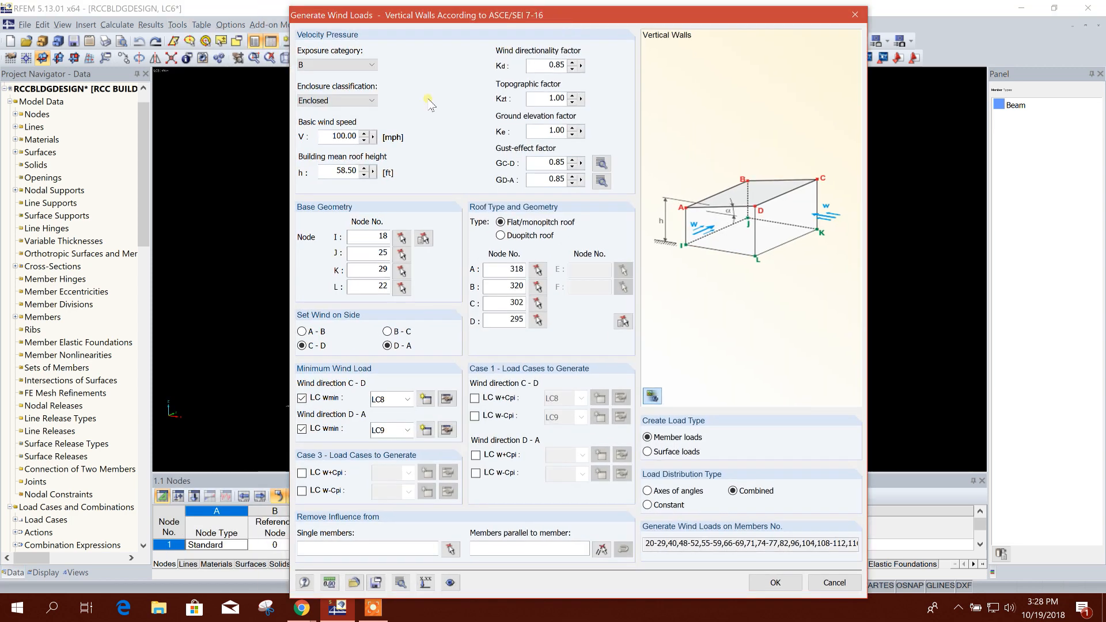
Step: Set the basic wind speed to 100 mph and apply wind on sides A-B and B-C
left_click_drag(327, 136, 379, 144)
type("1")
left_click(317, 332)
left_click(399, 331)
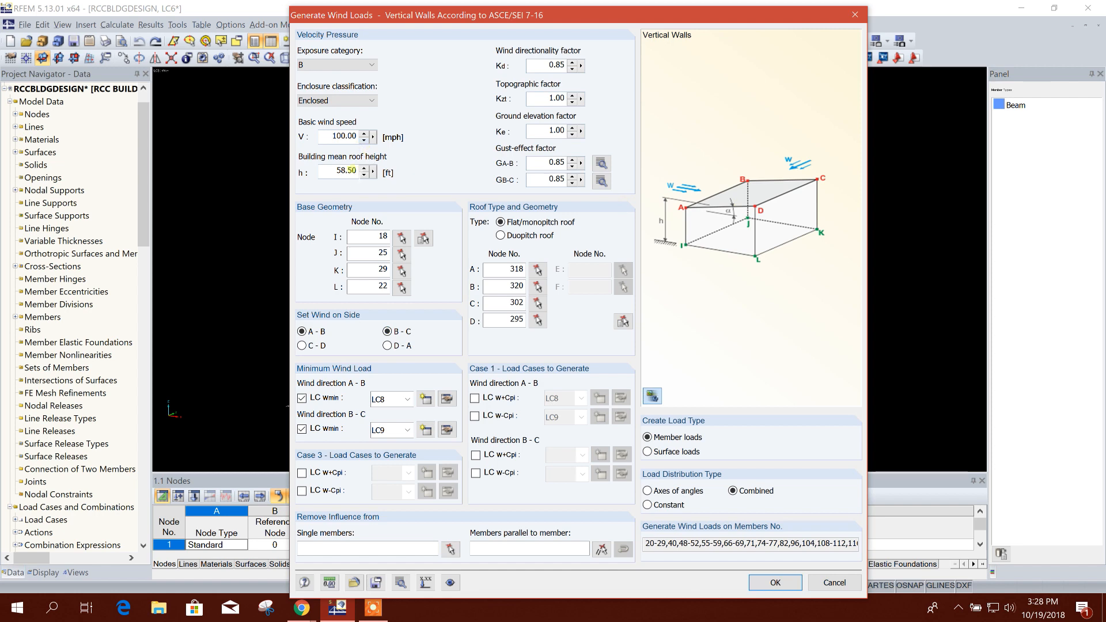
Step: Set the building mean roof height to 51.00 ft by measuring from base node 25 up to roof corner node 298
left_click(374, 172)
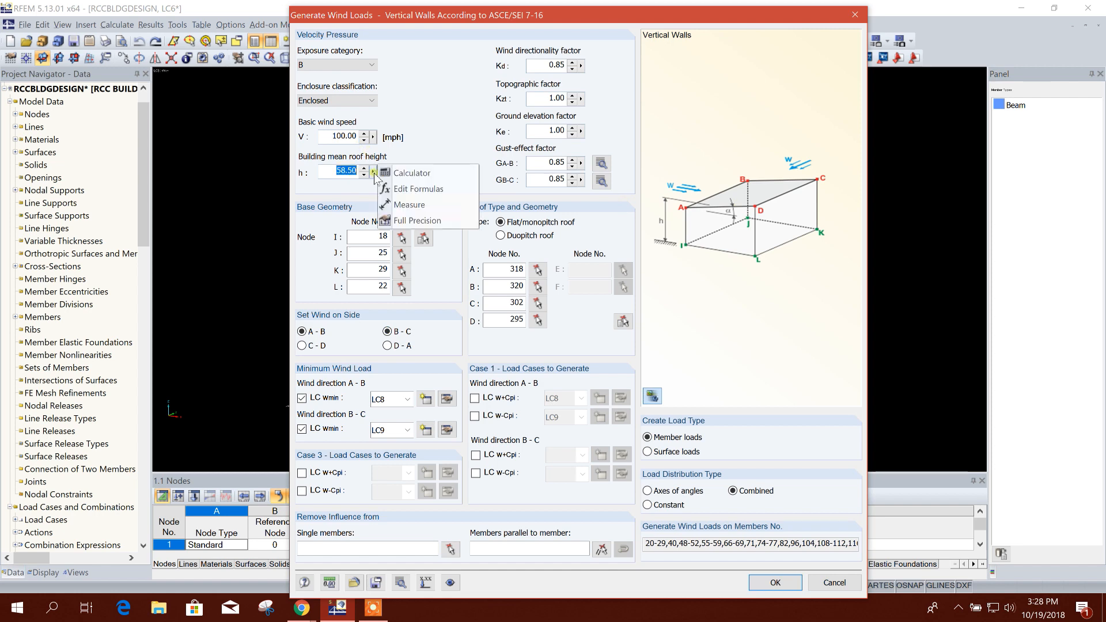
left_click(416, 208)
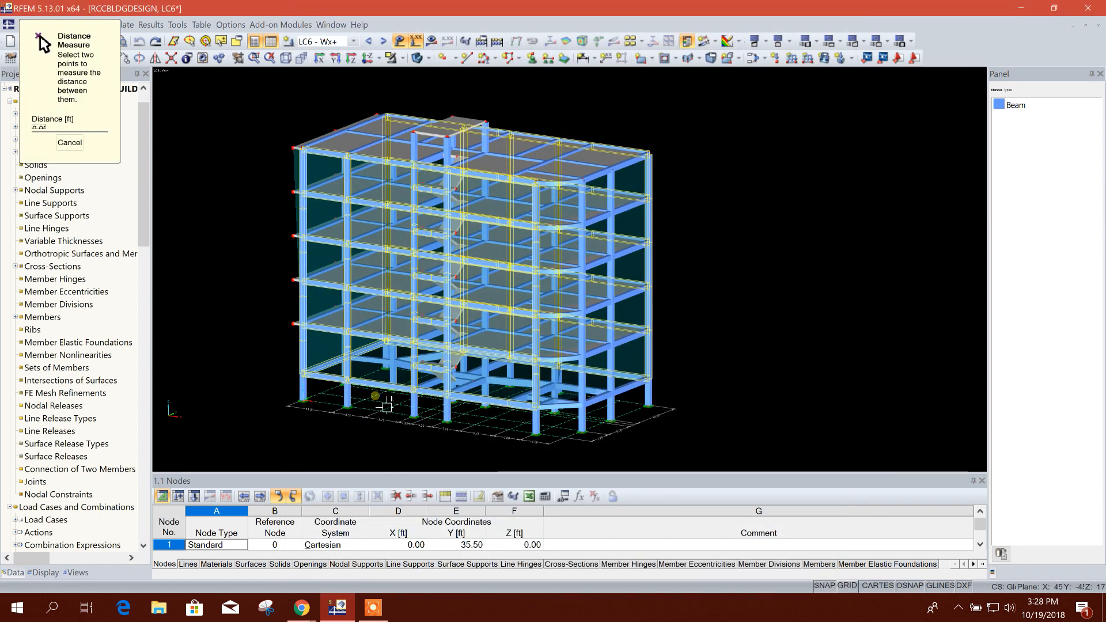
scroll(438, 415, "up", 5)
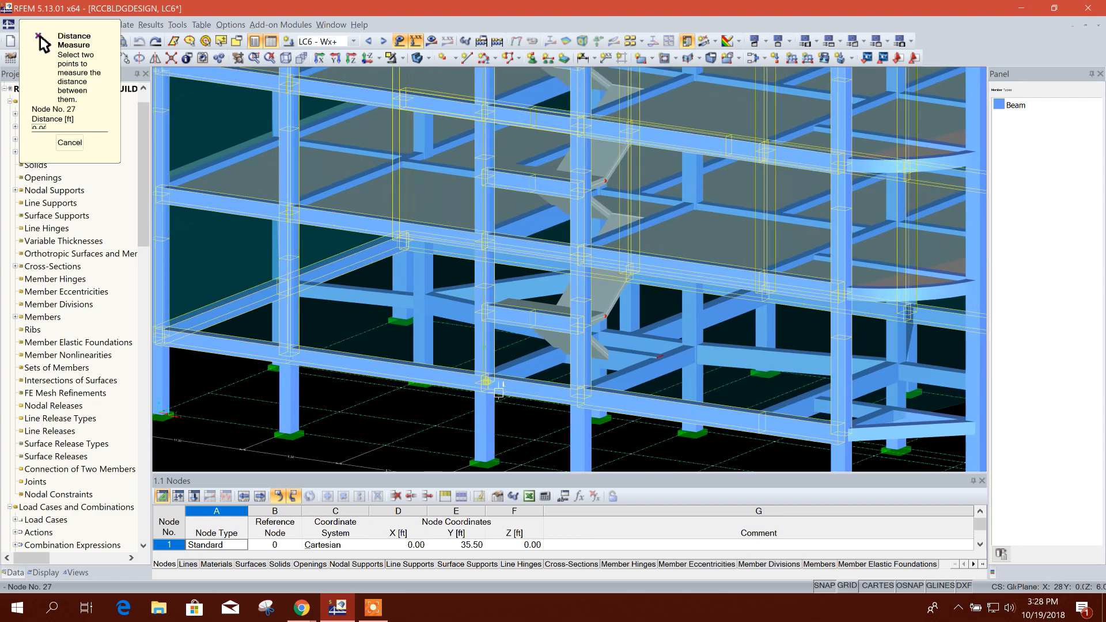
scroll(438, 398, "up", 2)
left_click(356, 385)
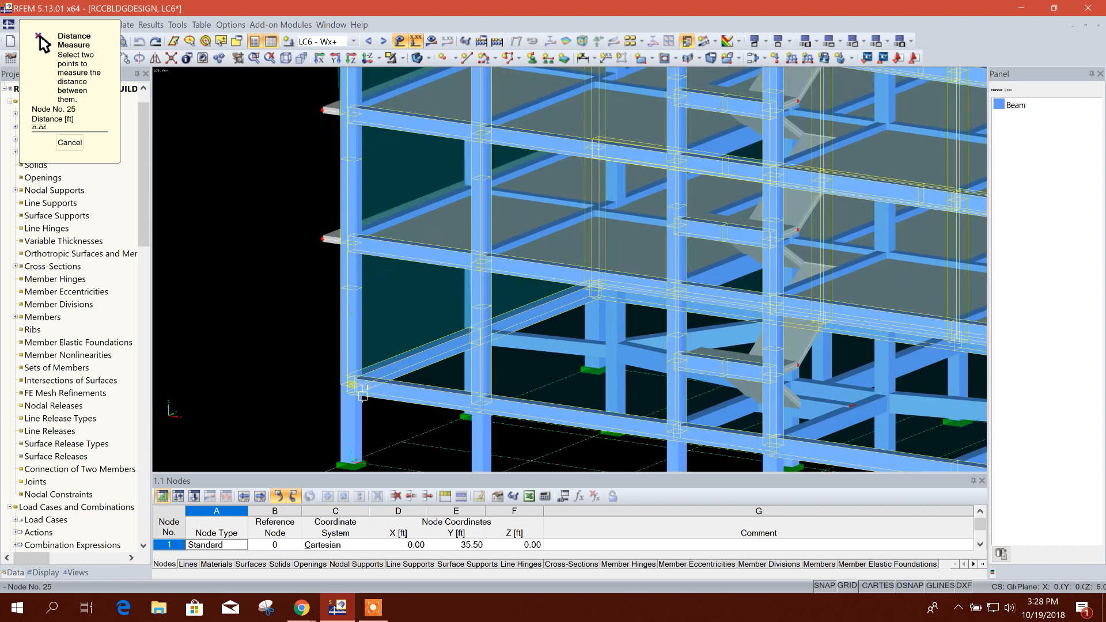
scroll(376, 409, "down", 3)
middle_click_drag(358, 311, 376, 368)
scroll(375, 137, "up", 3)
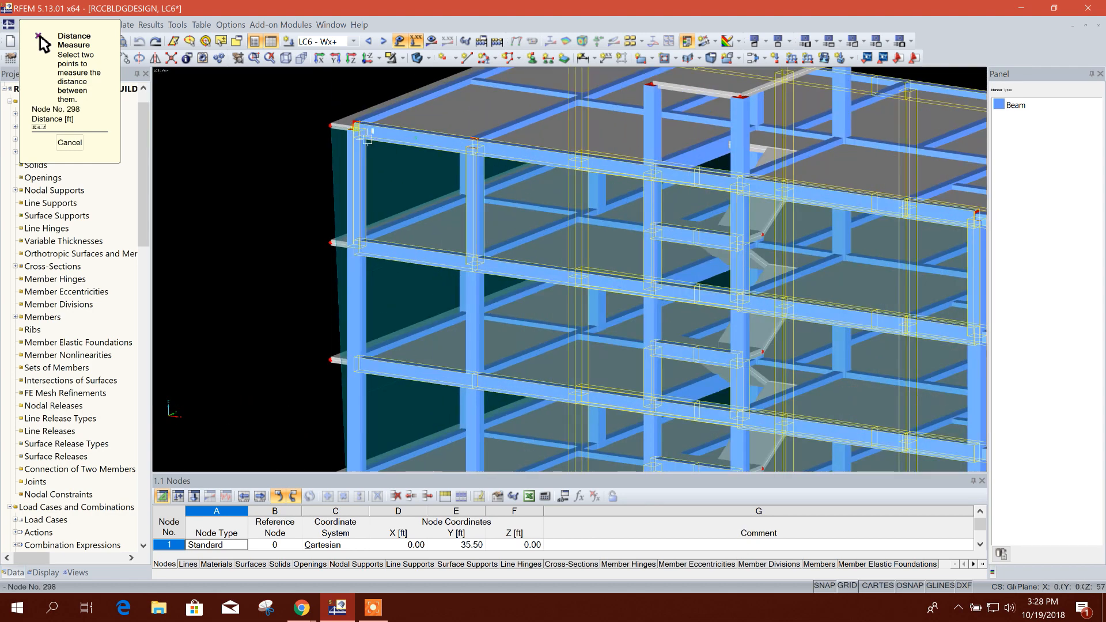
scroll(369, 141, "up", 2)
left_click(373, 137)
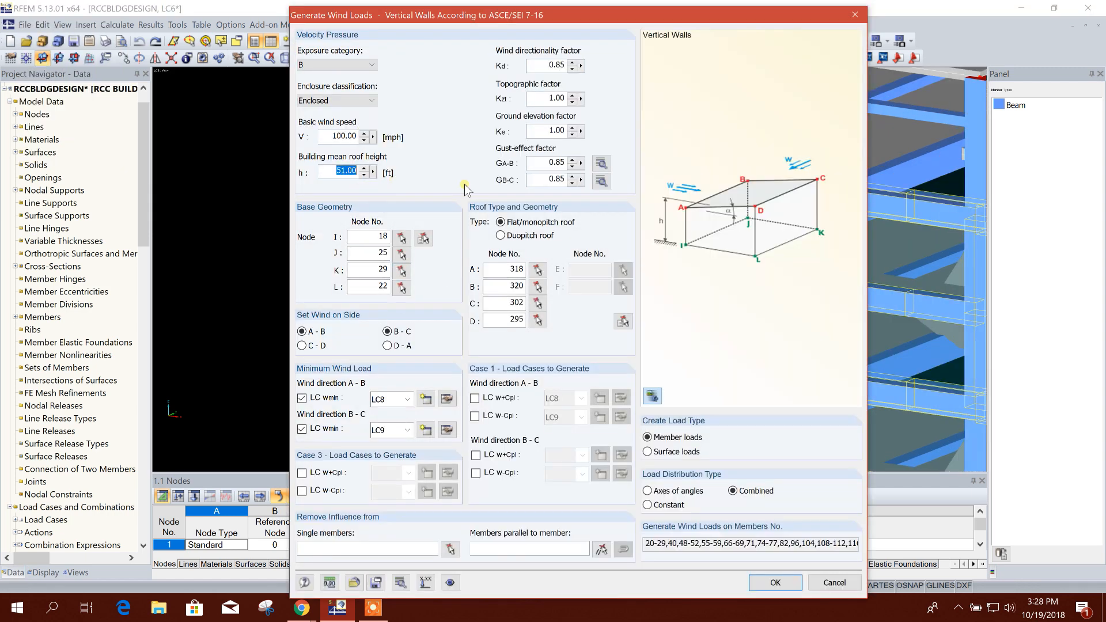
Step: Define the wind load base geometry by picking corner nodes 25, 29, 22 and 18 in the model
left_click(424, 239)
scroll(369, 271, "down", 5)
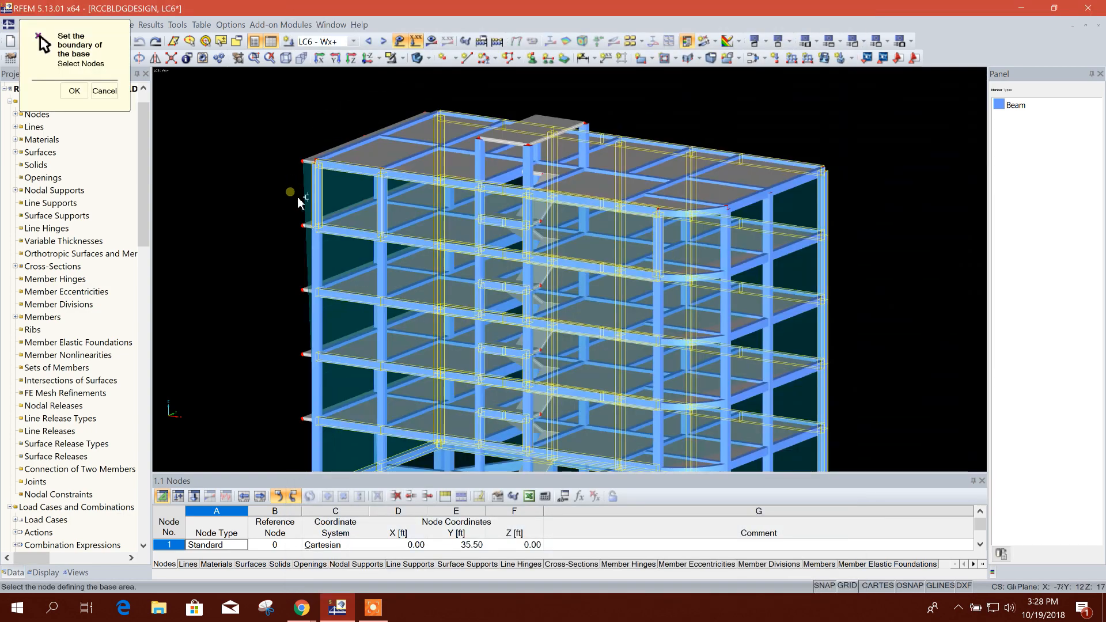
scroll(311, 323, "up", 6)
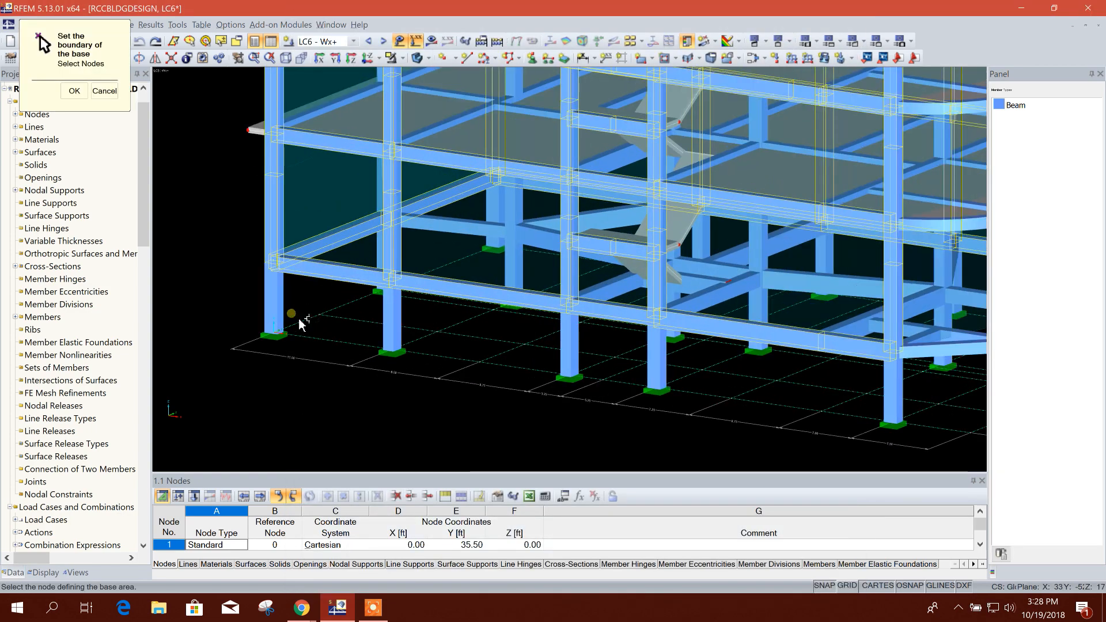
left_click(284, 275)
scroll(349, 314, "down", 4)
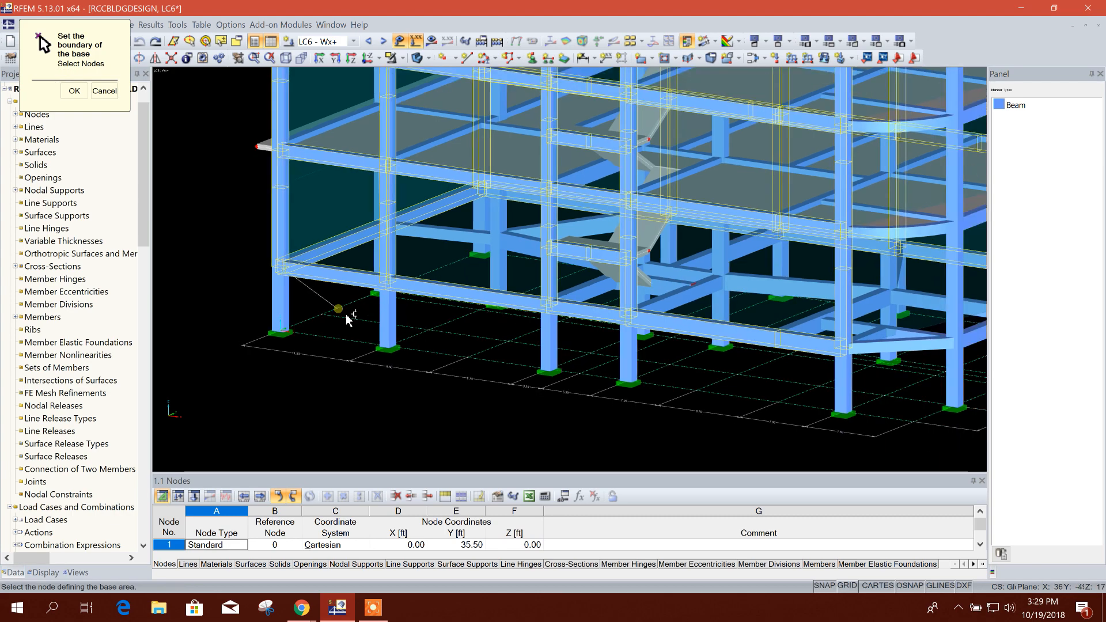
scroll(551, 339, "up", 3)
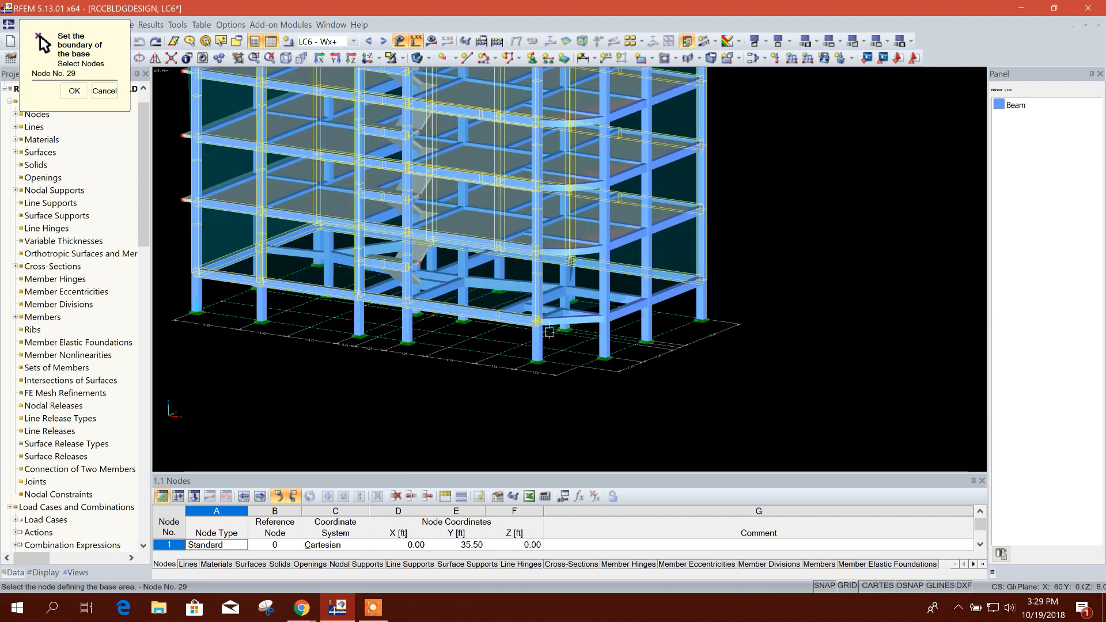
scroll(697, 322, "up", 2)
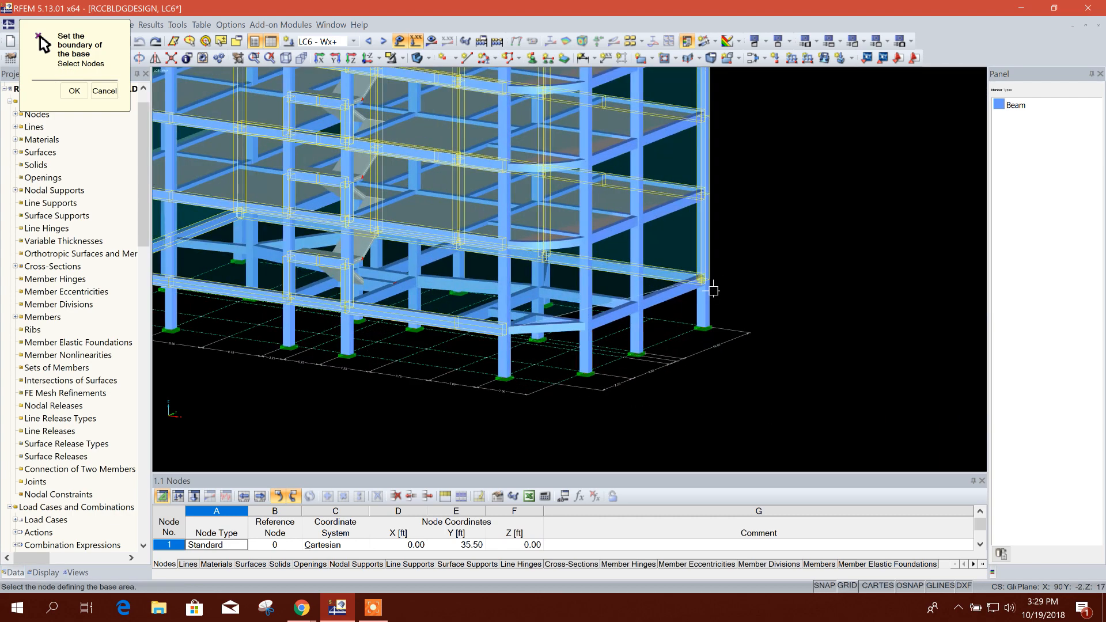
left_click(708, 281)
scroll(727, 368, "down", 1)
scroll(588, 264, "up", 5)
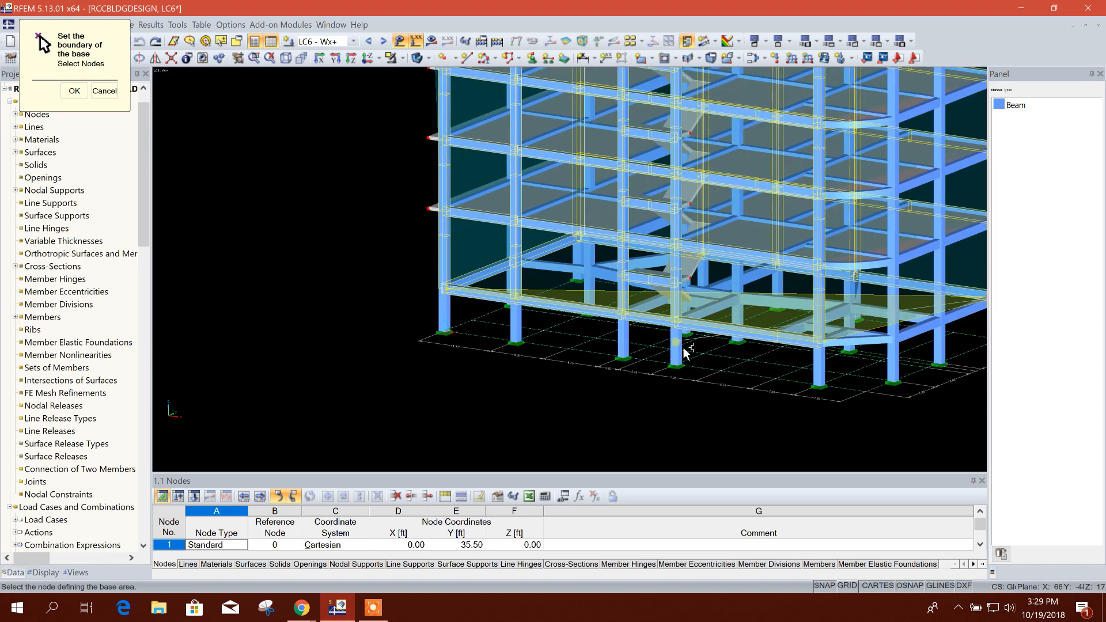
scroll(585, 216, "up", 2)
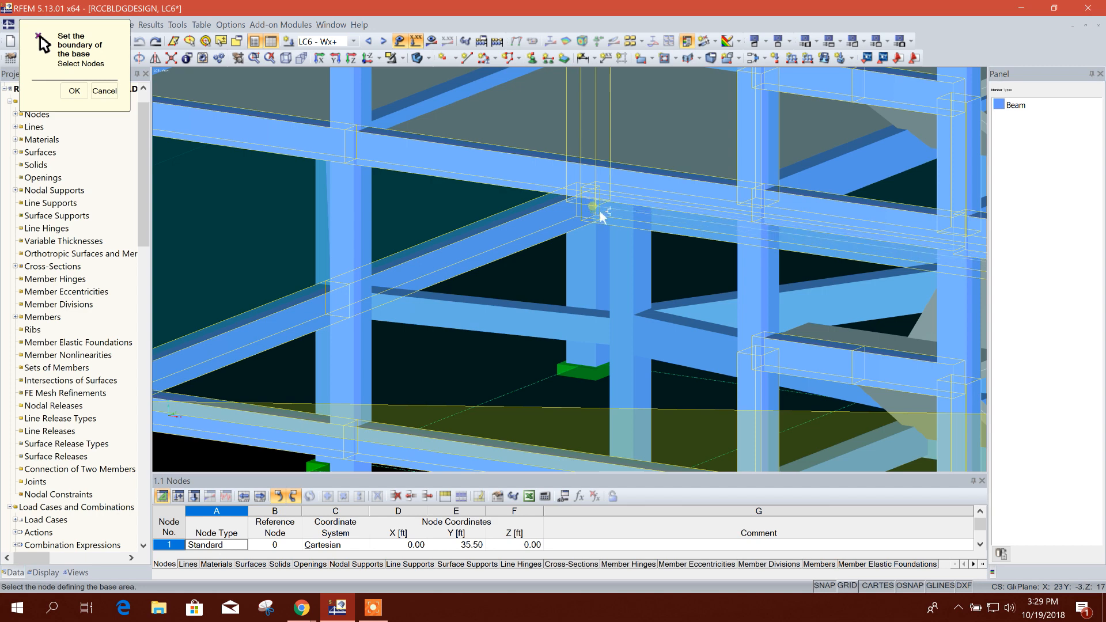
scroll(587, 253, "down", 1)
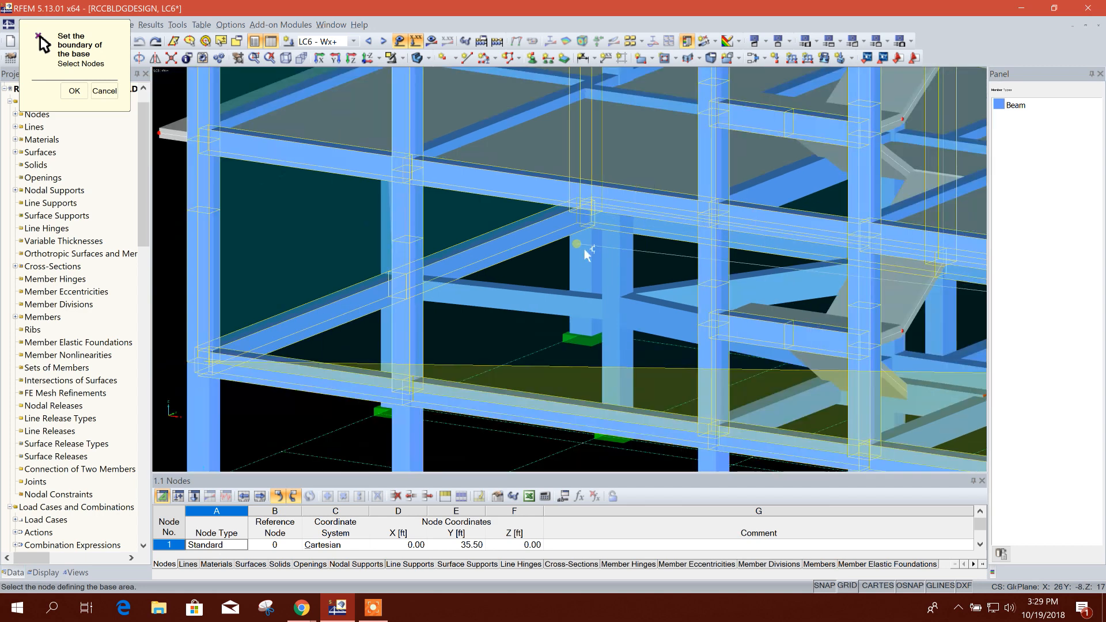
scroll(587, 253, "up", 2)
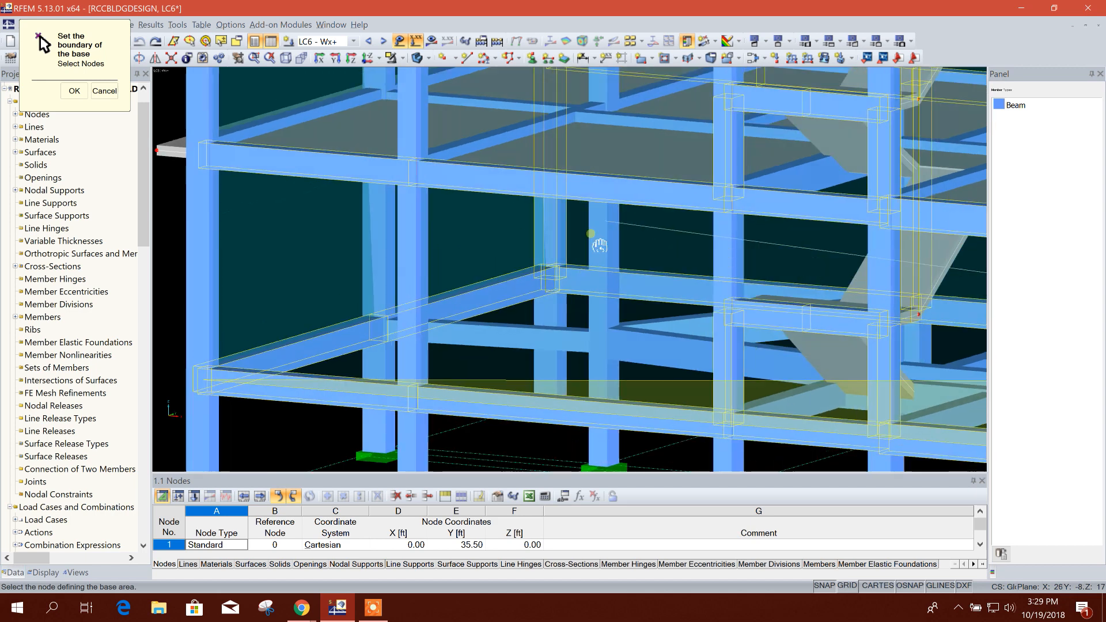
left_click(563, 292)
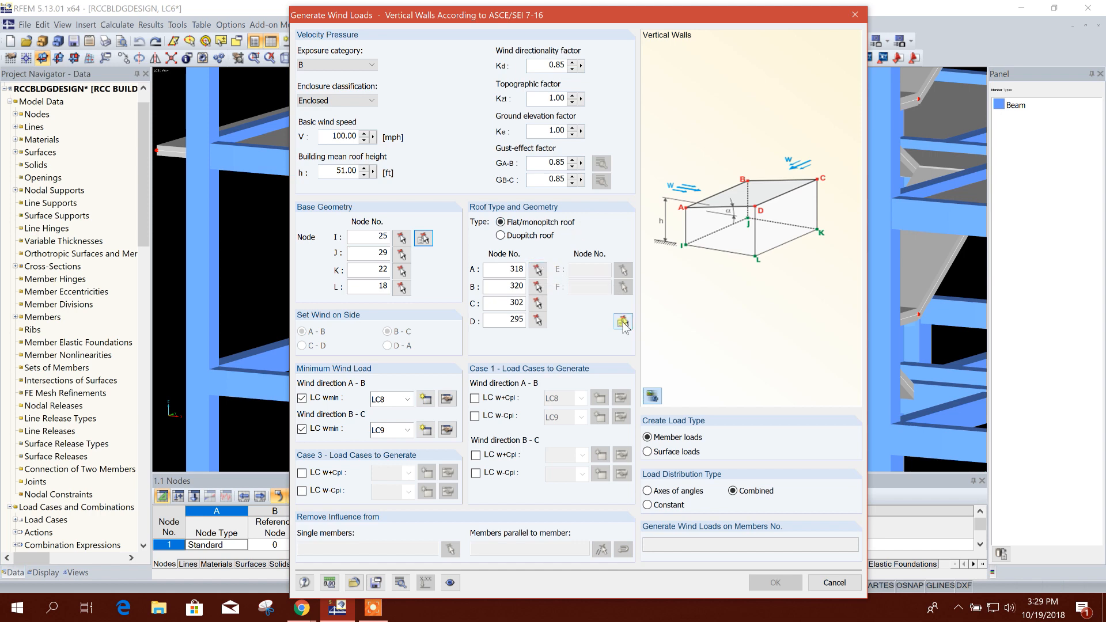
Step: Define the flat roof boundary for the wind load by picking roof corner nodes 298, 302, 295 and 291
left_click(623, 323)
scroll(360, 290, "down", 5)
middle_click_drag(323, 137, 319, 379)
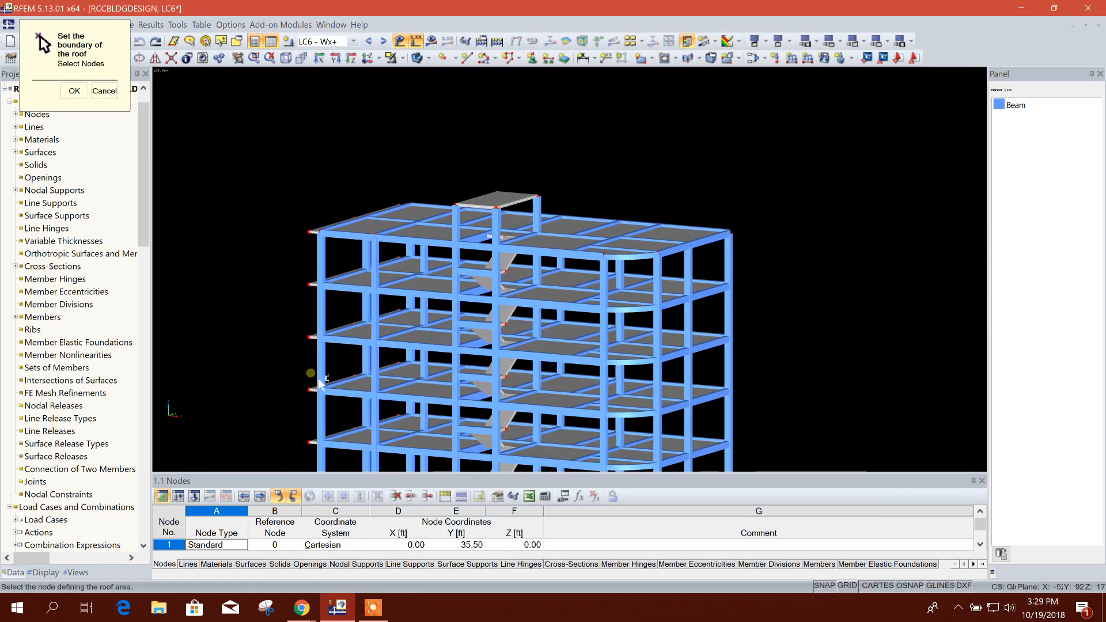
scroll(314, 295, "up", 1)
scroll(329, 228, "up", 1)
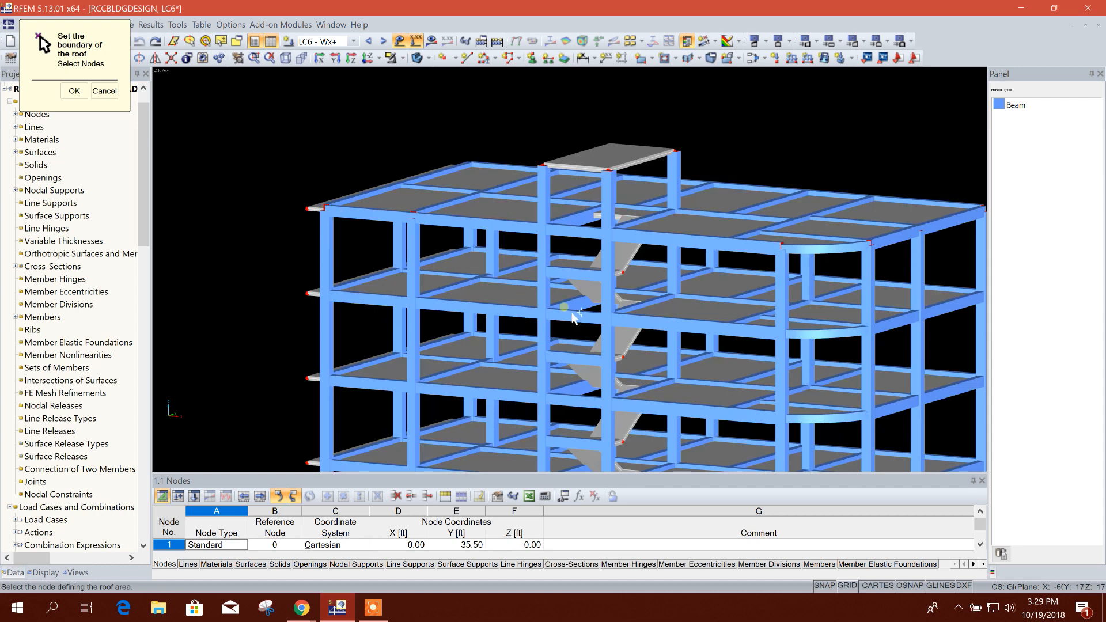
scroll(334, 220, "up", 2)
scroll(336, 222, "down", 4)
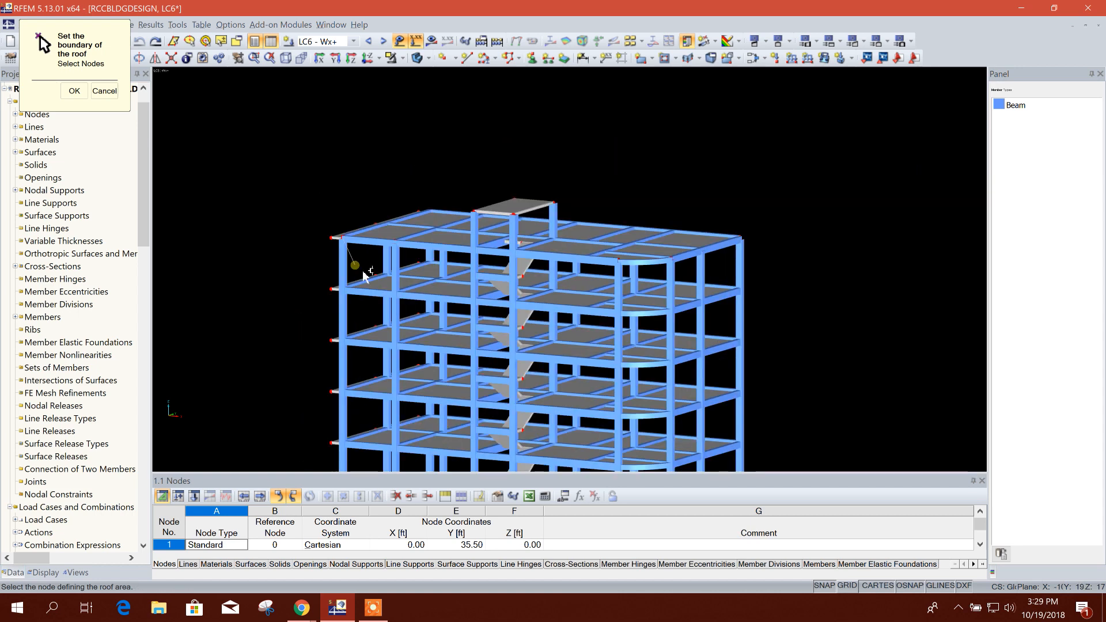
scroll(602, 274, "up", 4)
left_click(571, 191)
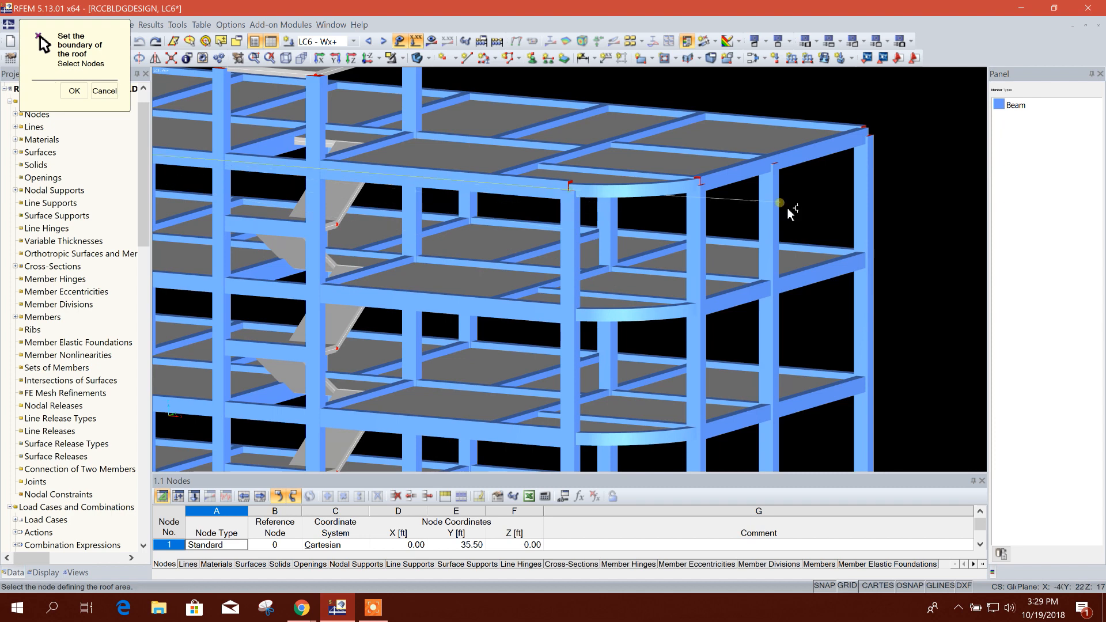
middle_click_drag(841, 170, 694, 252)
left_click(723, 220)
scroll(758, 244, "down", 4)
scroll(575, 276, "up", 2)
scroll(493, 223, "up", 2)
left_click(494, 234)
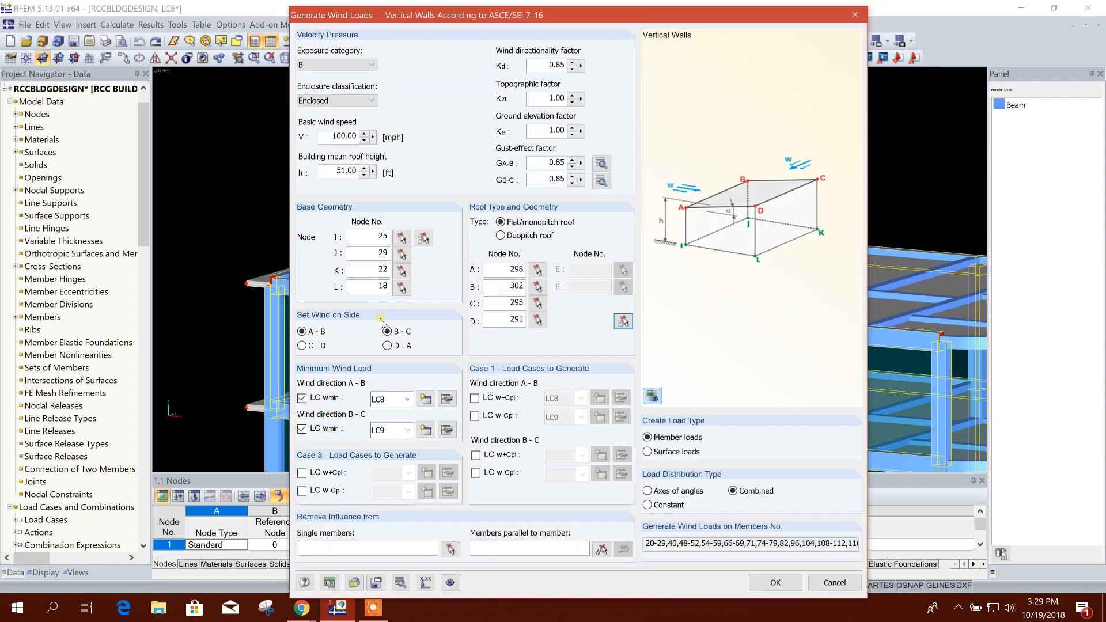
Step: Assign the minimum wind load to LC6 for wind direction A-B and to LC7 for direction B-C
left_click(406, 399)
left_click(404, 426)
left_click(407, 430)
left_click(397, 455)
left_click(410, 429)
left_click(410, 430)
left_click(412, 430)
left_click(410, 430)
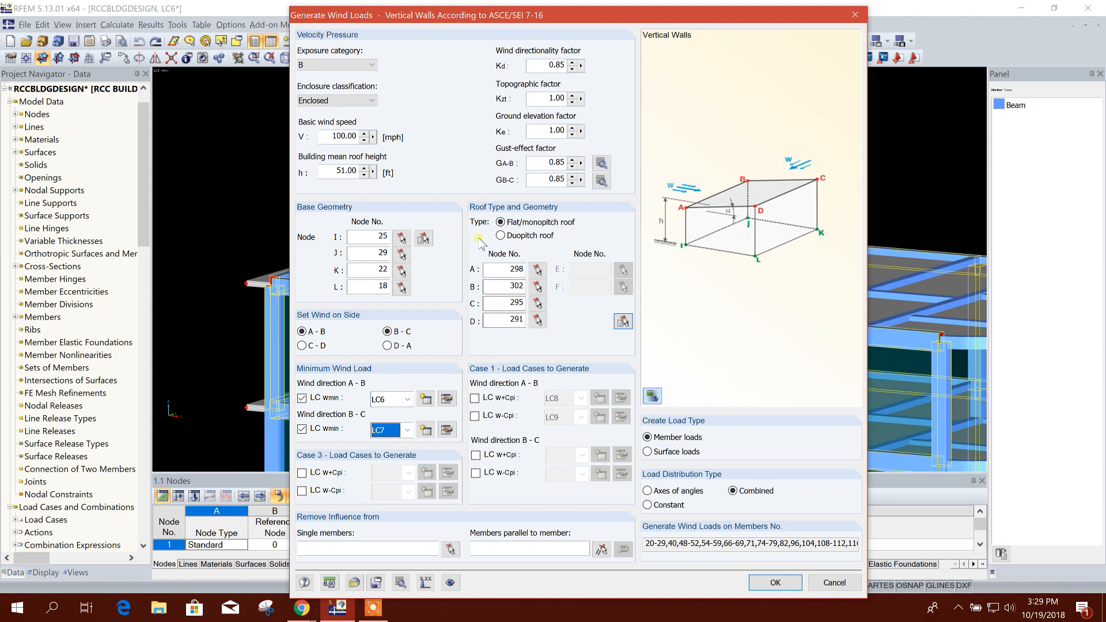
Step: Generate the wind loads, review the generation details for LC6 and LC7, and accept them
left_click(774, 583)
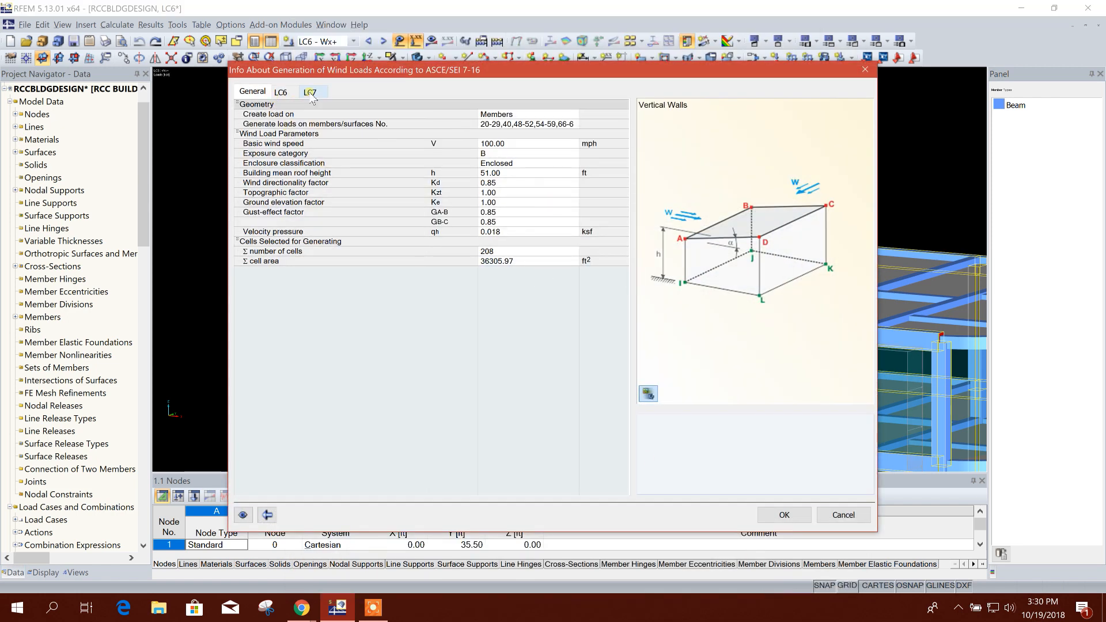
left_click(281, 93)
left_click(310, 92)
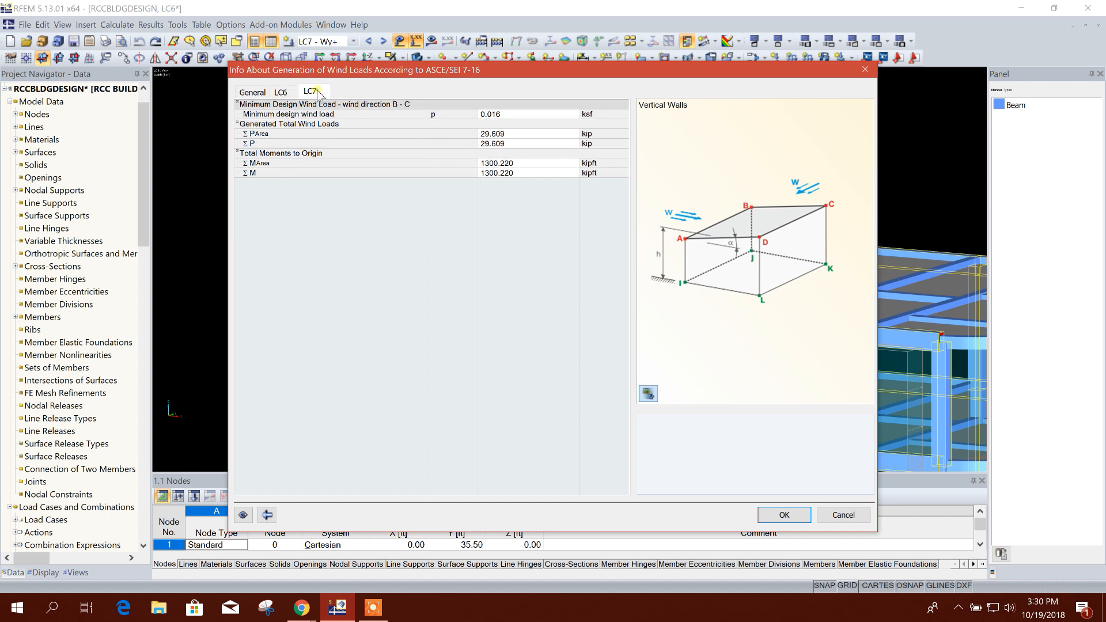
left_click(785, 516)
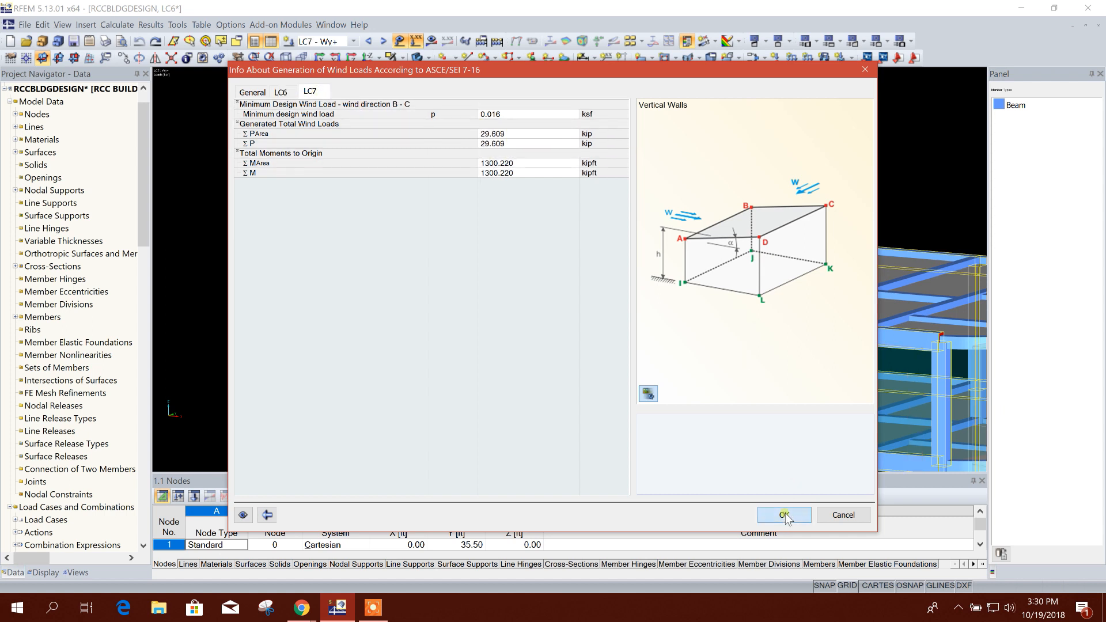
Step: Examine the generated wind loads on the building model in load cases LC6 and LC7
scroll(367, 237, "down", 5)
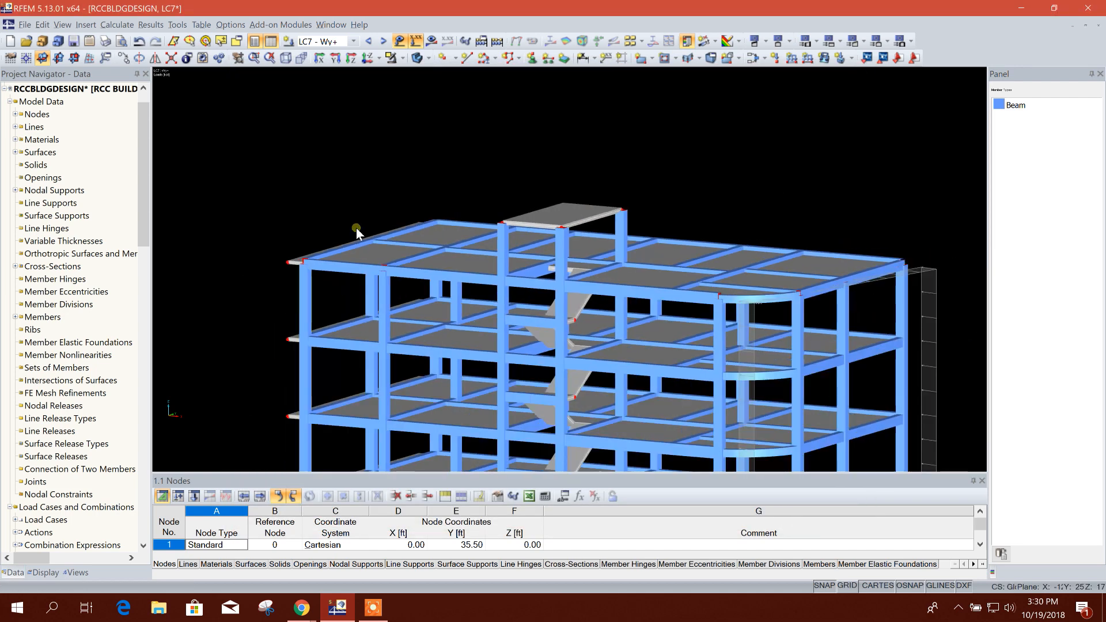
left_click(368, 43)
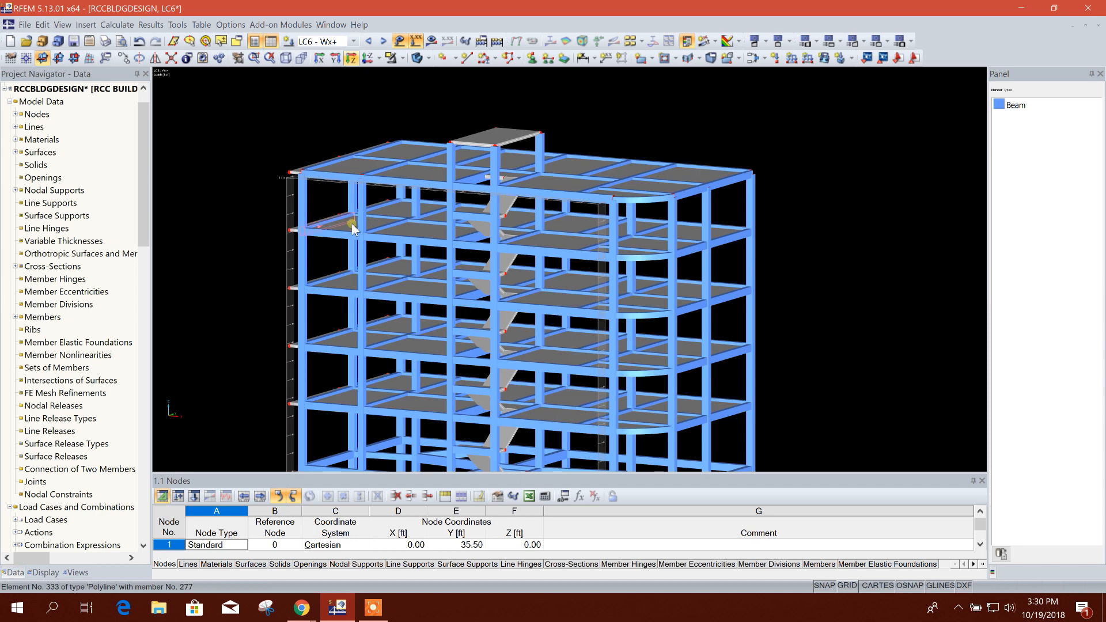
left_click(384, 41)
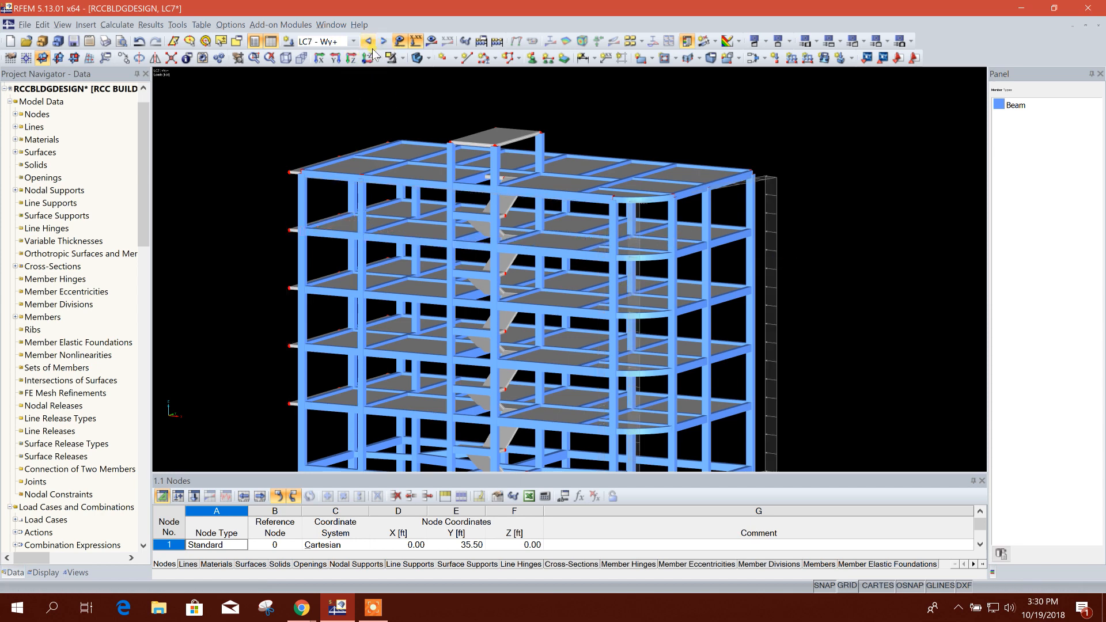
Step: Start another ASCE/SEI 7-16 wind load generation for vertical walls, with the wind set on sides C-D and D-A
left_click(177, 24)
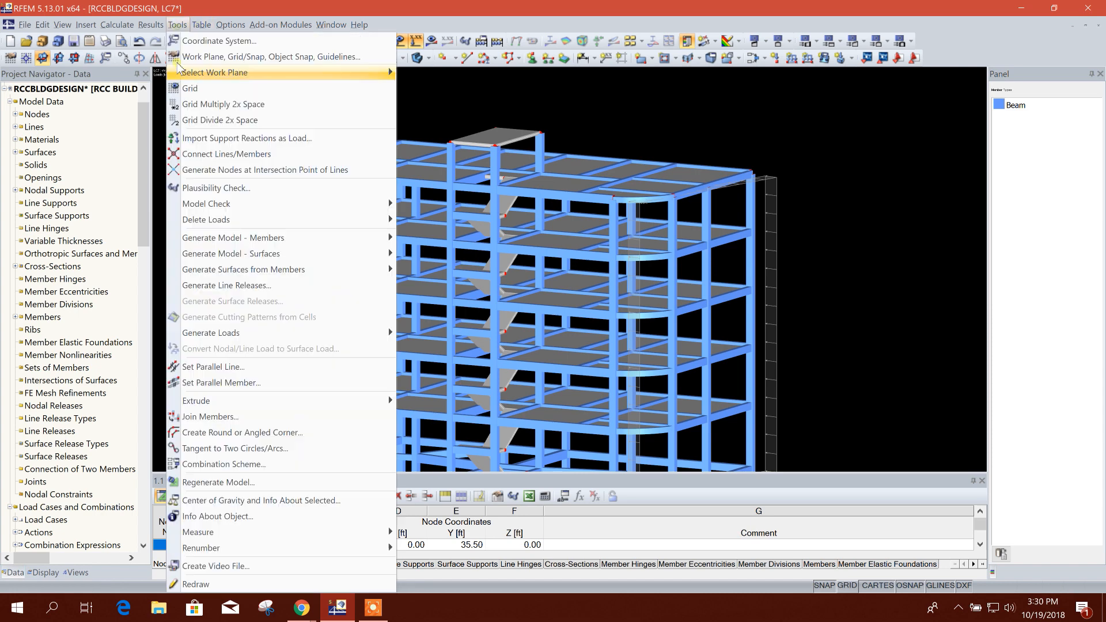
mouse_move(247, 338)
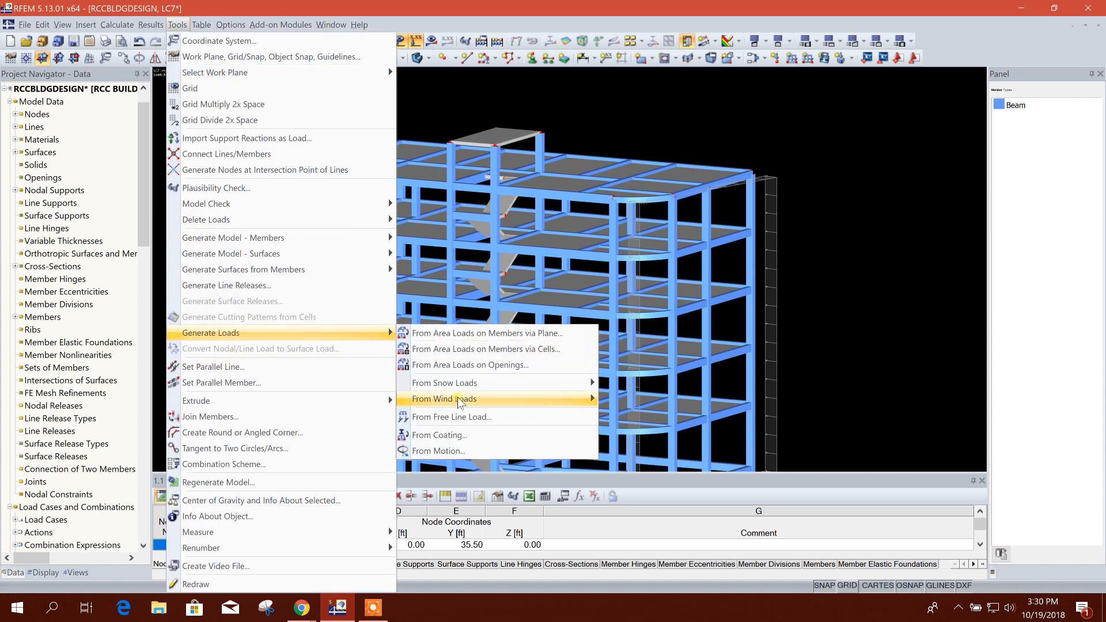
mouse_move(473, 399)
mouse_move(676, 404)
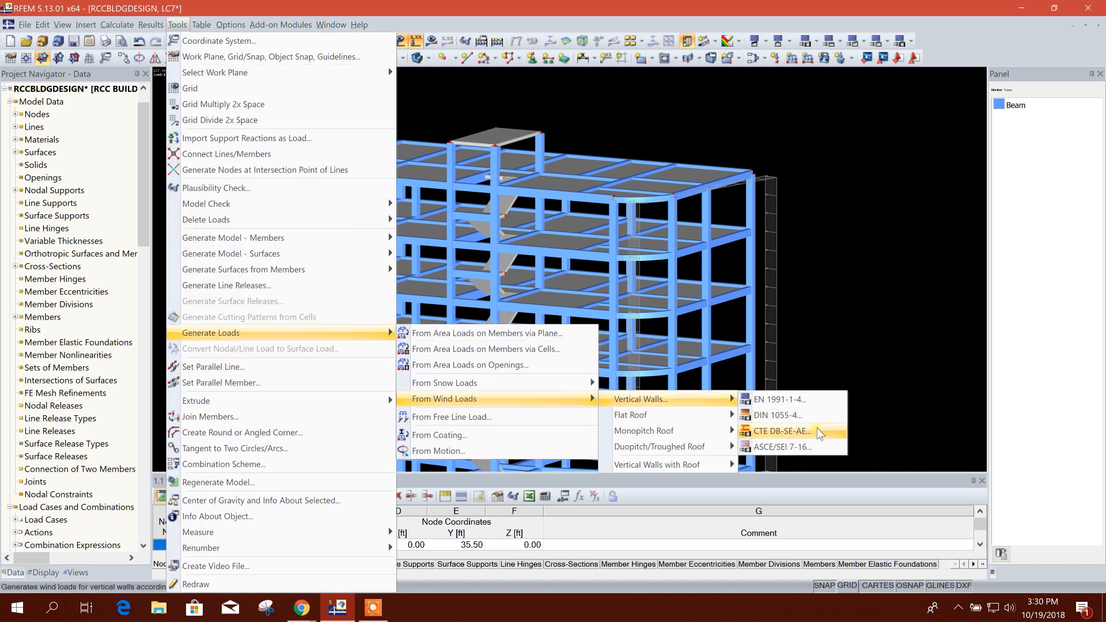
left_click(806, 445)
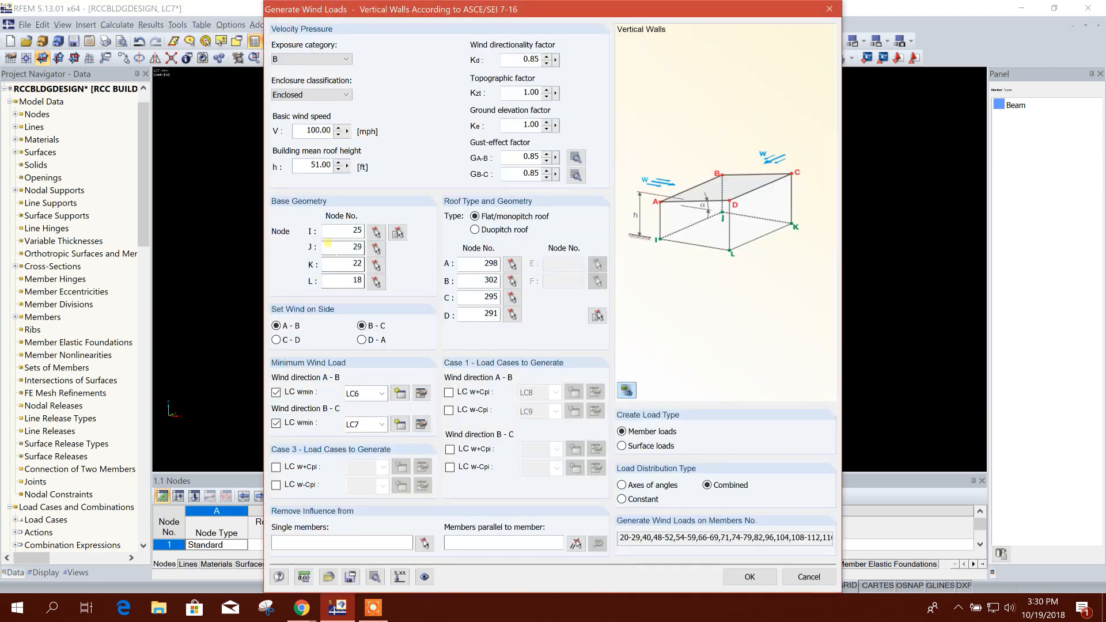
left_click(277, 340)
left_click(362, 340)
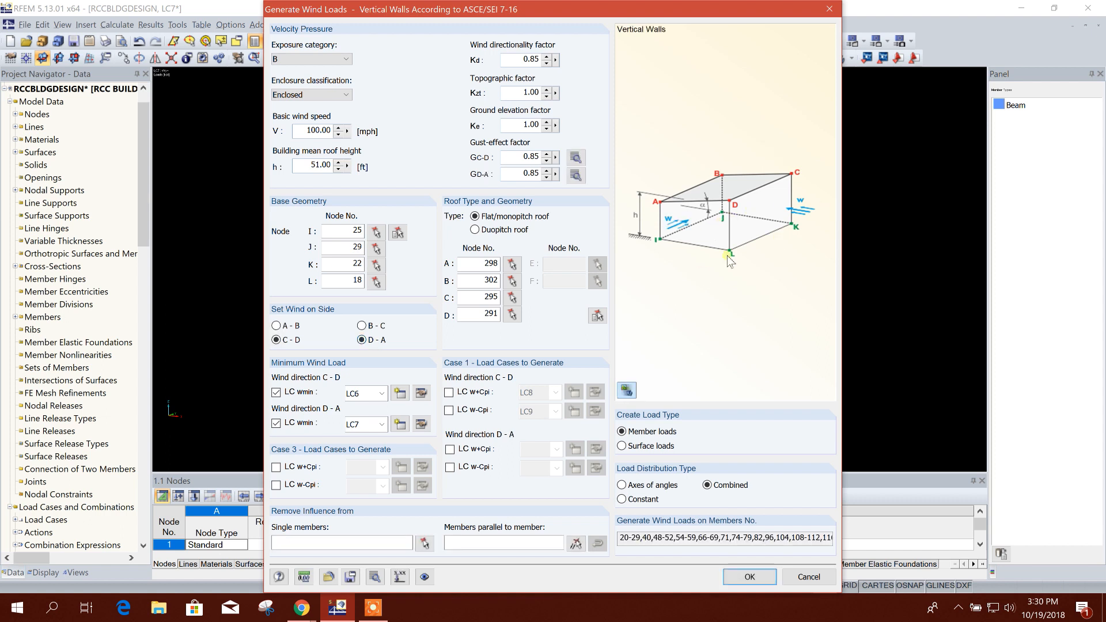
Step: Assign the minimum wind load to LC8 for direction C-D and LC9 for direction D-A, and generate the loads
left_click(382, 394)
left_click(369, 437)
left_click(382, 425)
left_click(363, 468)
left_click(751, 577)
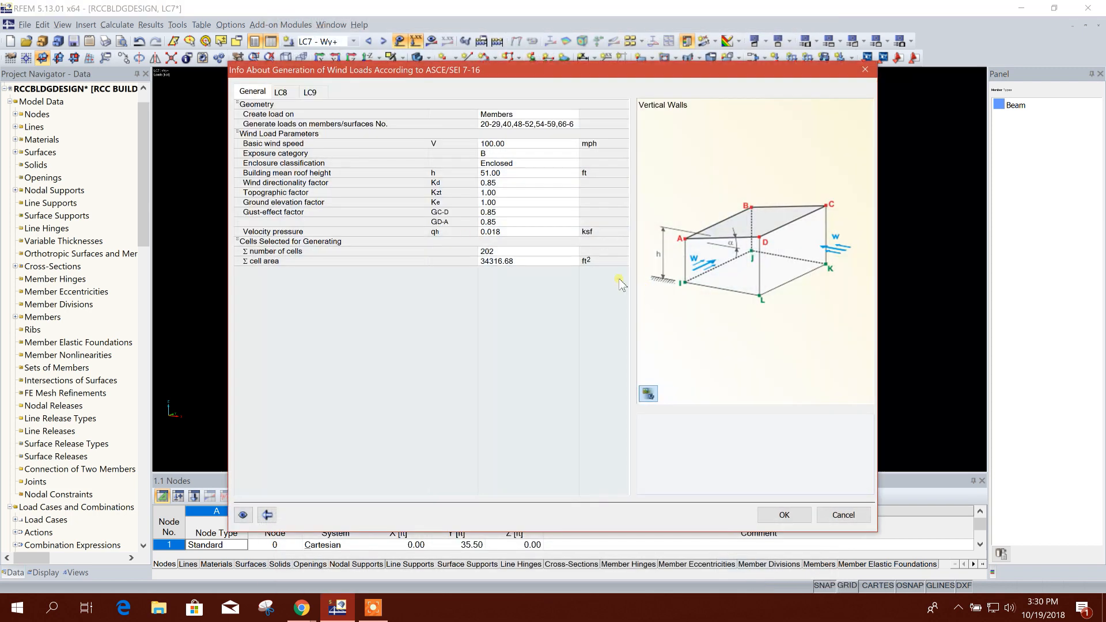
left_click(783, 514)
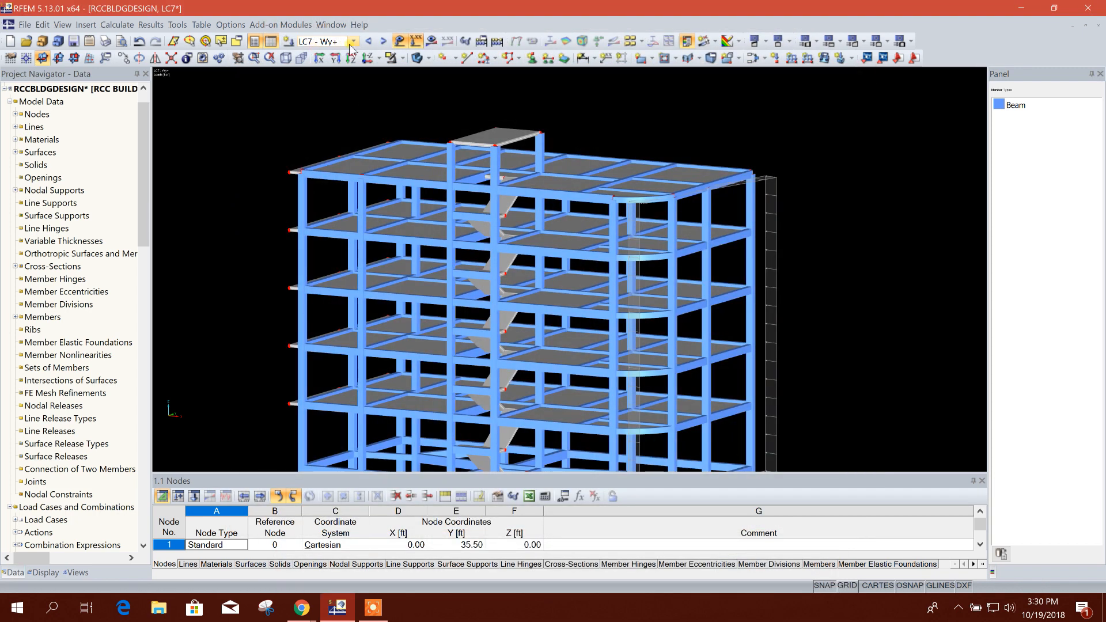
Step: Examine the generated wind loads on the building model in load cases LC8 and LC9
left_click(383, 41)
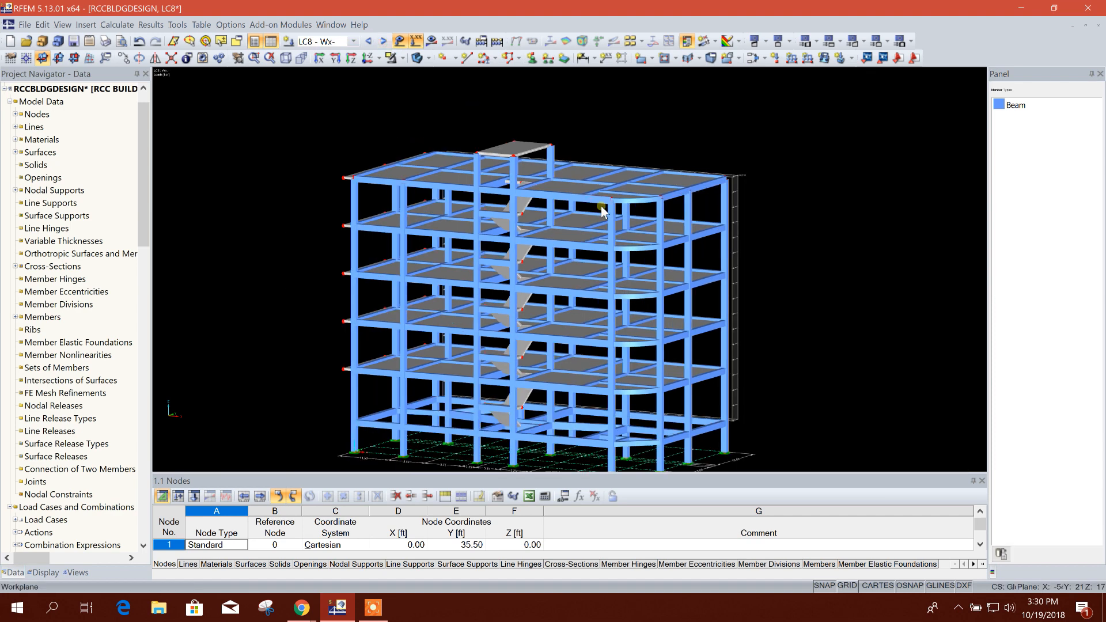
middle_click_drag(843, 344, 742, 365, "ctrl")
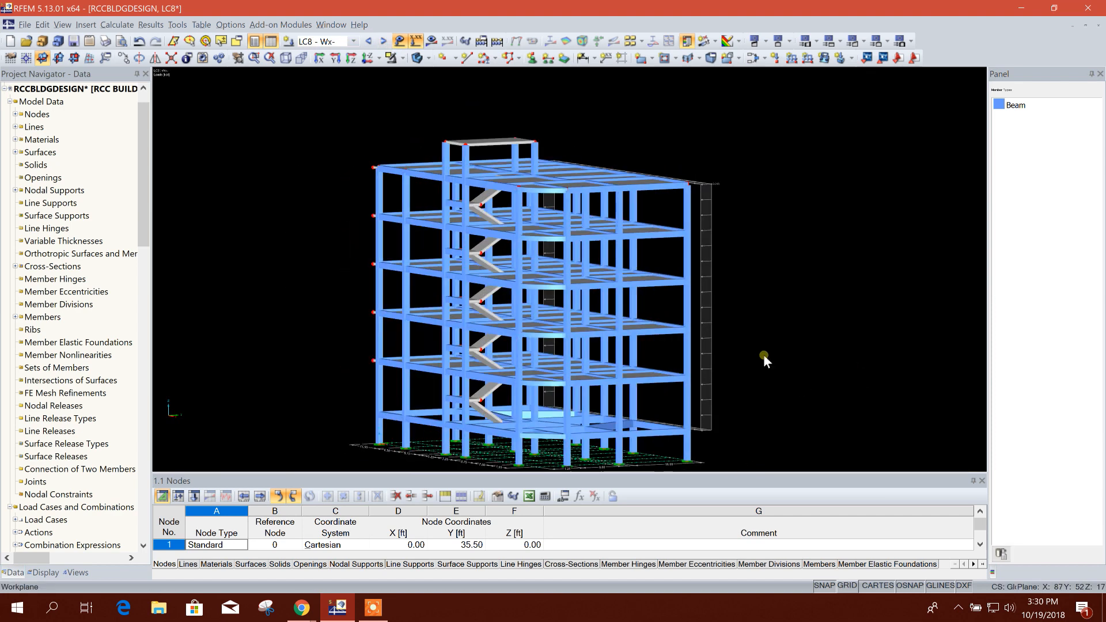
left_click(382, 42)
middle_click_drag(851, 347, 752, 275, "ctrl")
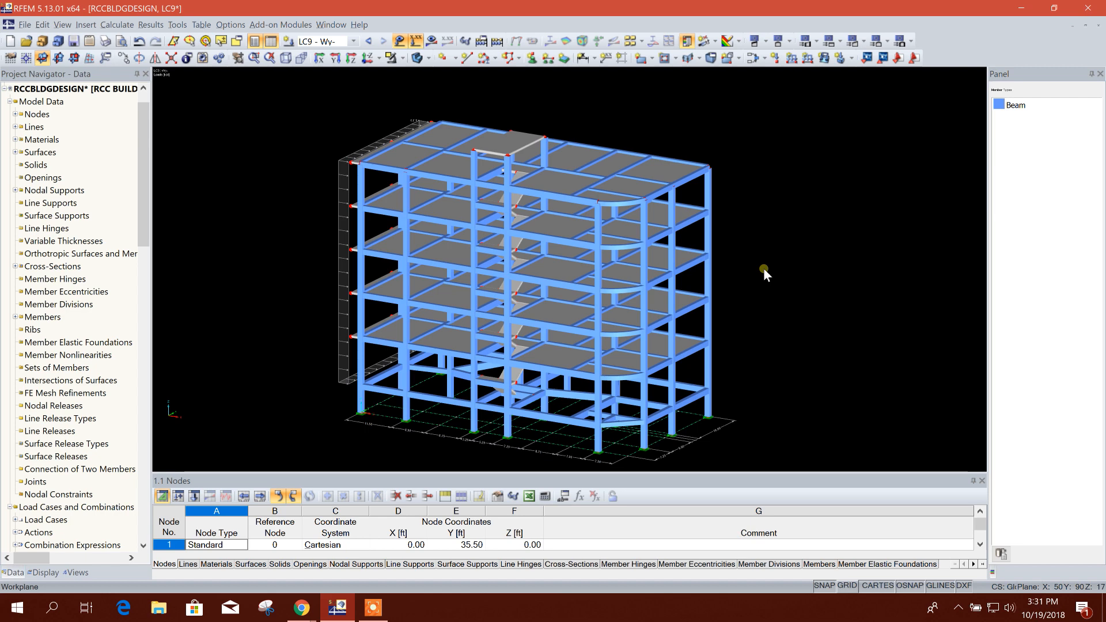
middle_click_drag(763, 268, 799, 254, "ctrl")
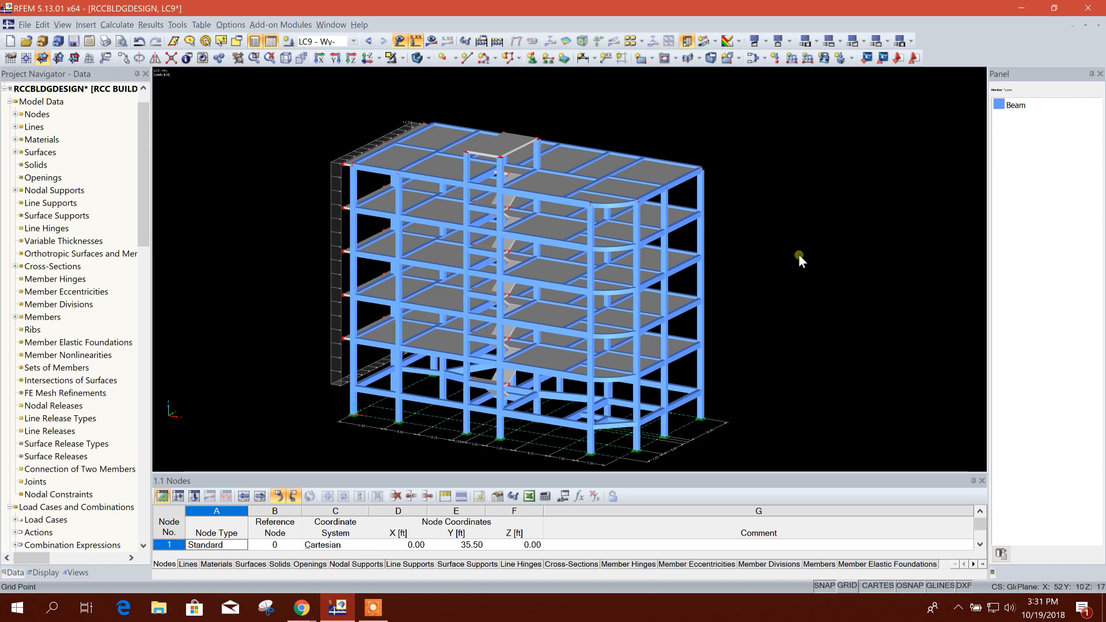